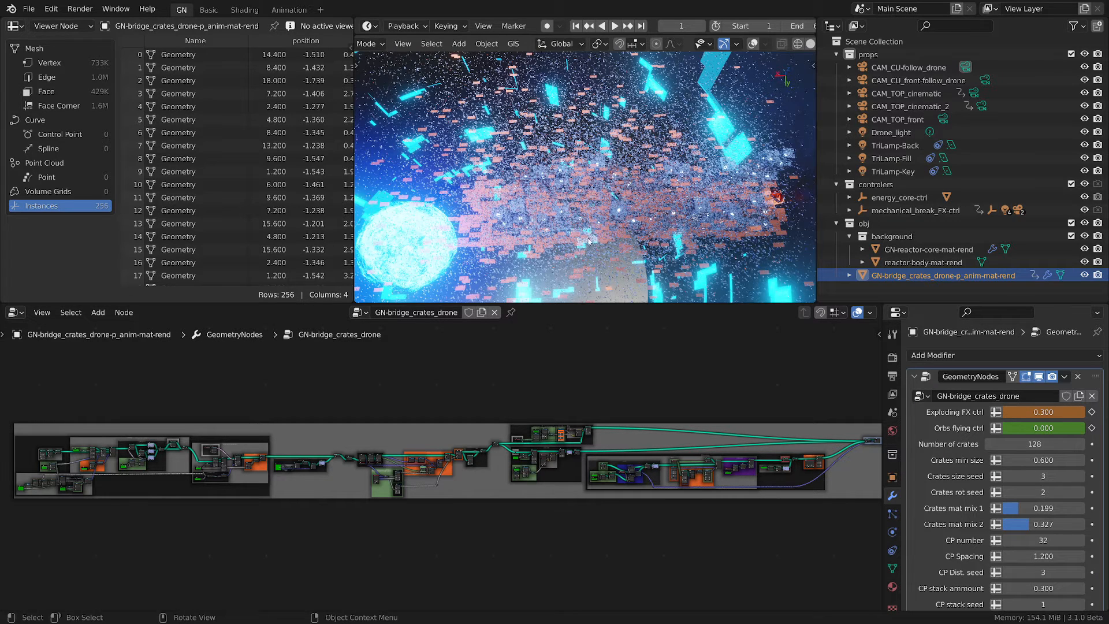
- Set the Exploding FX ctrl of the GN-bridge_crates_drone modifier to 0
middle_drag(629, 223, 514, 173)
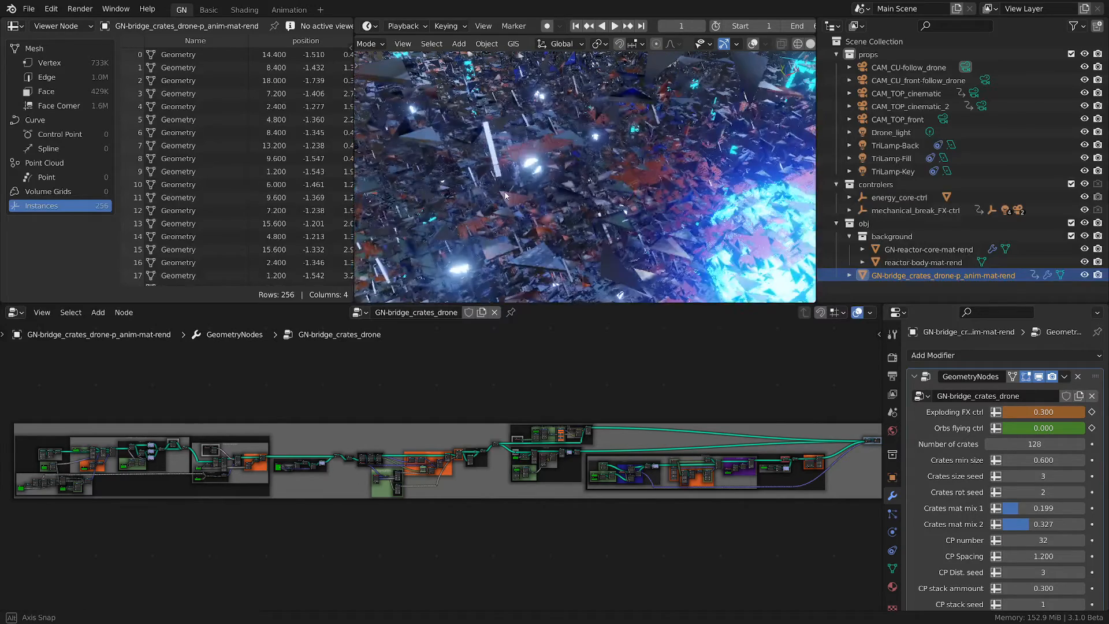
click(1043, 412)
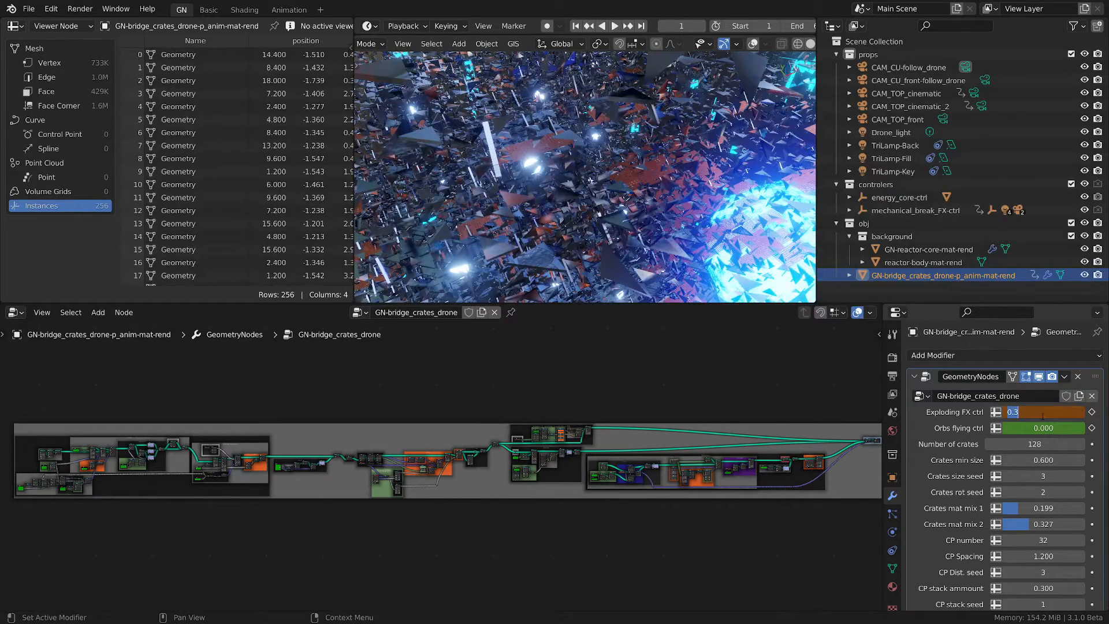
text(0)
key(Return)
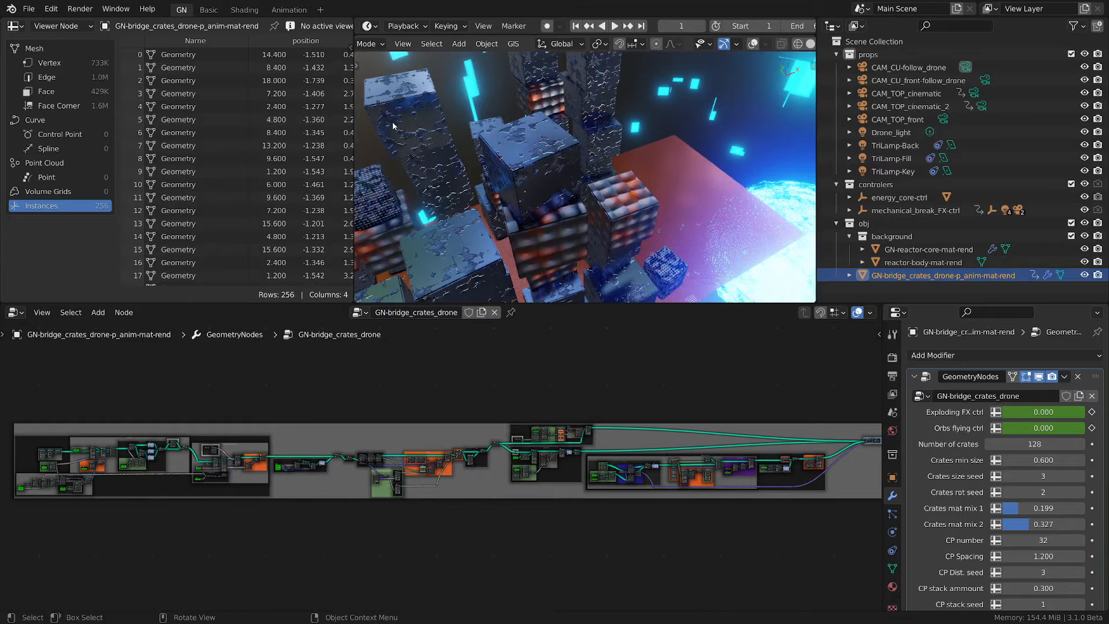
middle_drag(487, 156, 488, 253)
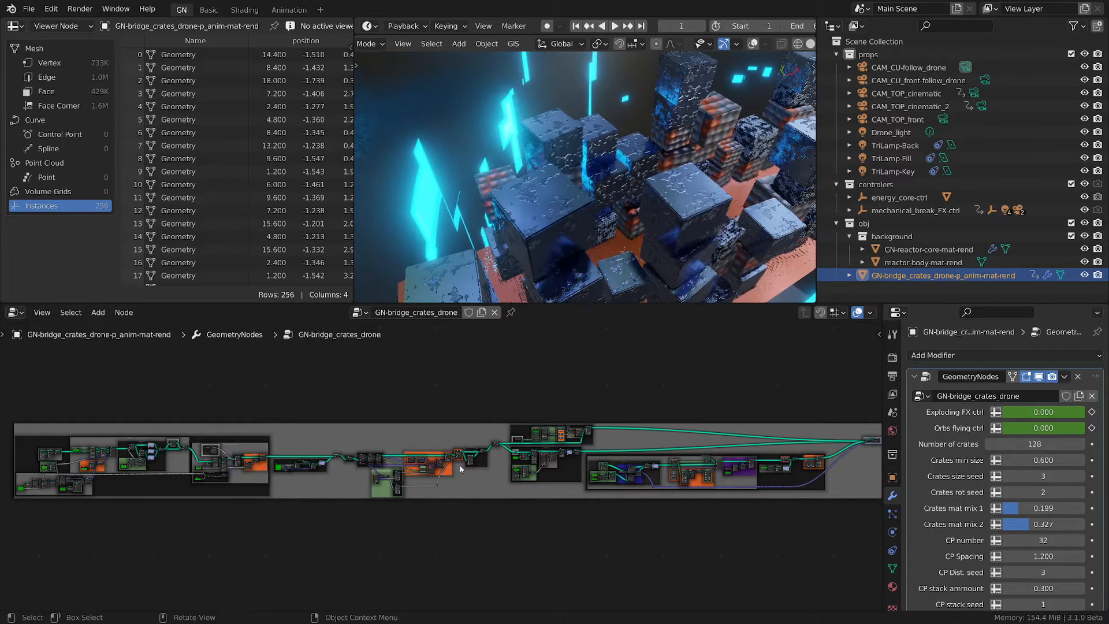
- Mute the white-framed node at the end of the Crate piles frame to hide the crates and leave the orbs
scroll(169, 500, up, 2)
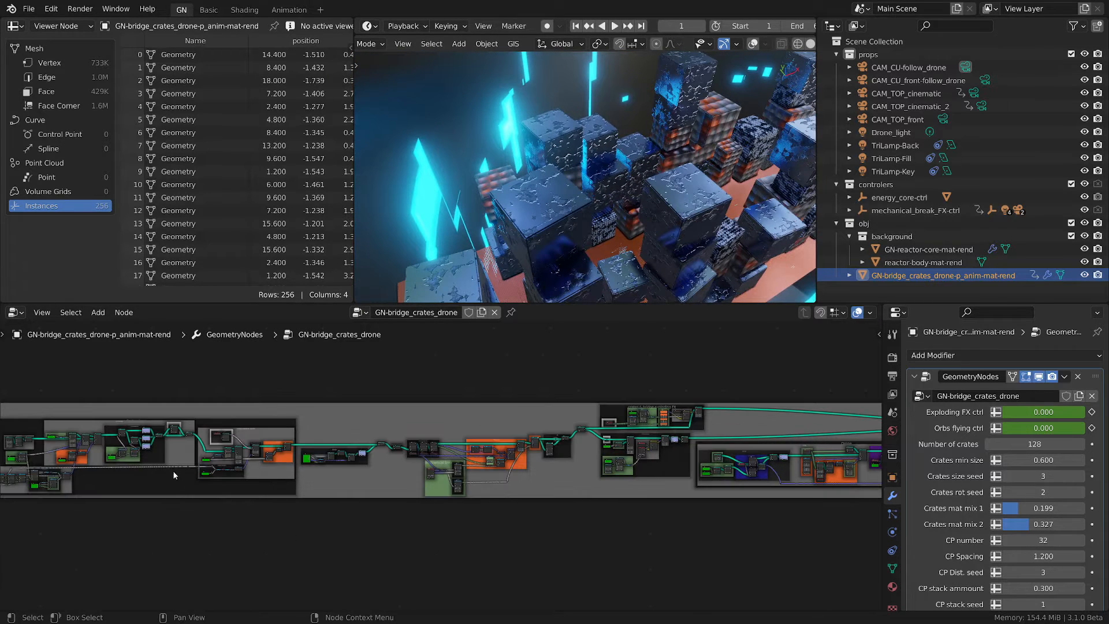
scroll(169, 435, up, 4)
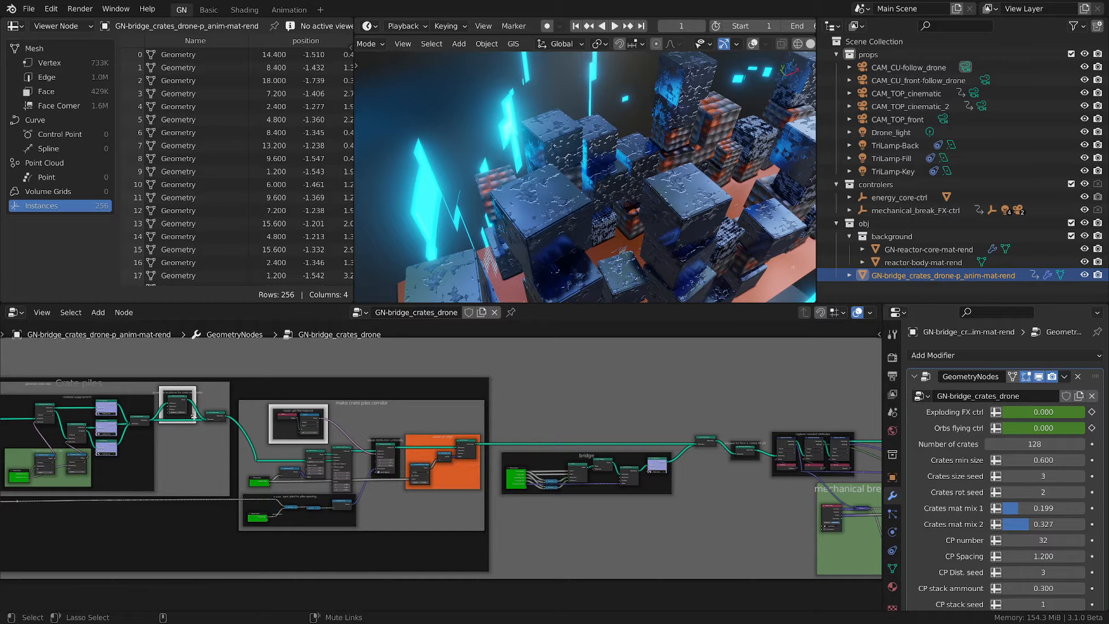
key(m)
middle_drag(647, 130, 581, 175)
scroll(602, 409, down, 3)
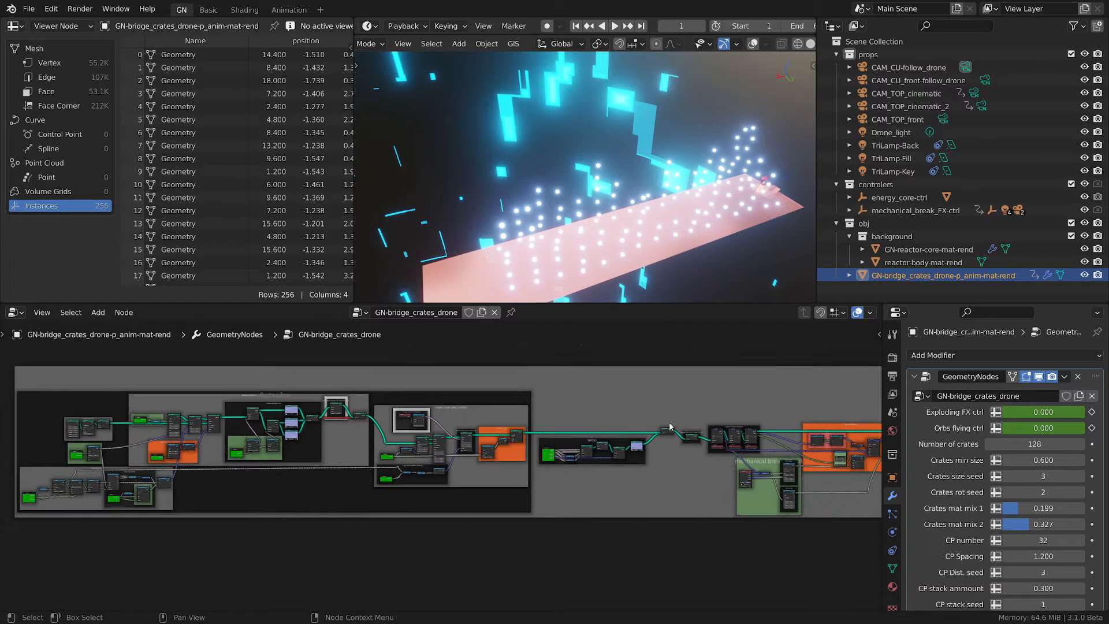
- Set the modifier's CP number to 20 and its Number of crates to 64
middle_drag(606, 428, 485, 438)
scroll(547, 421, down, 1)
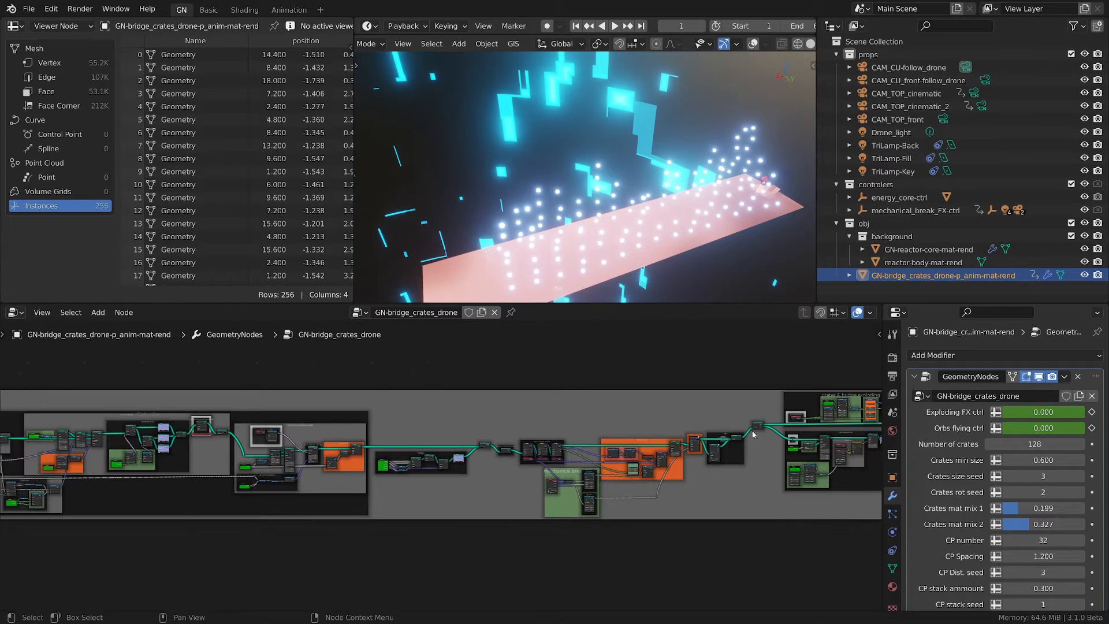
scroll(706, 410, down, 1)
middle_drag(703, 407, 570, 421)
scroll(584, 412, down, 3)
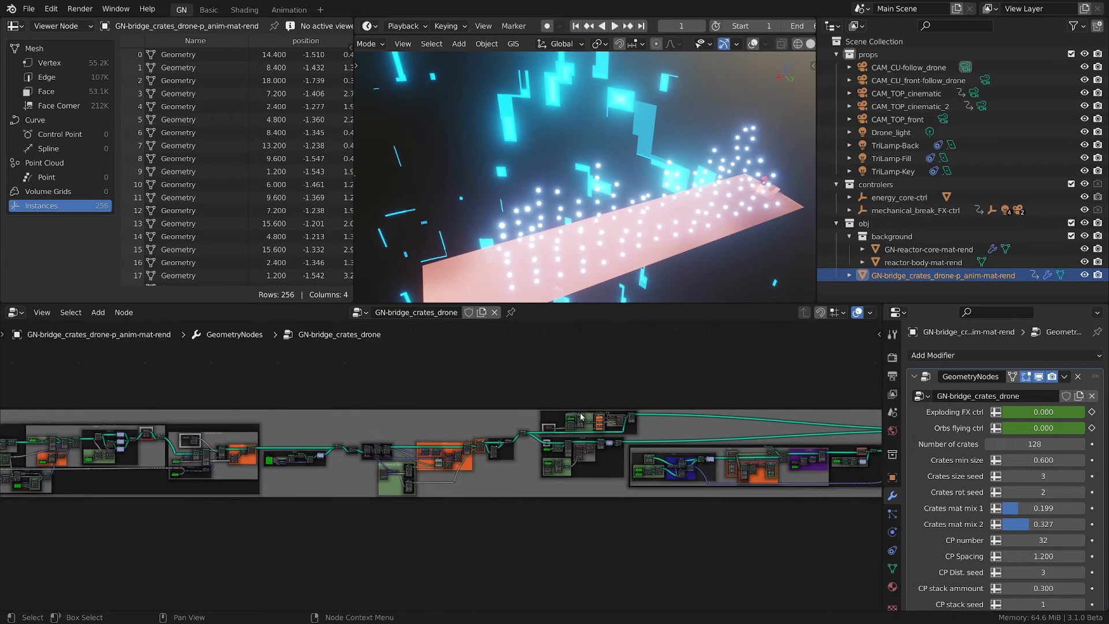
key(Home)
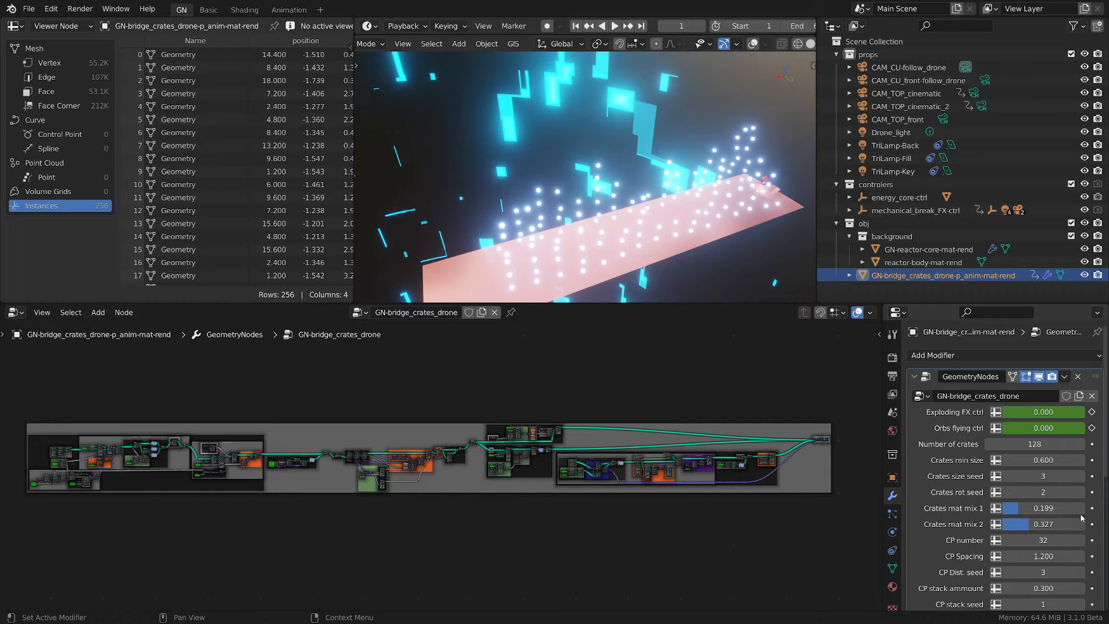
click(1049, 541)
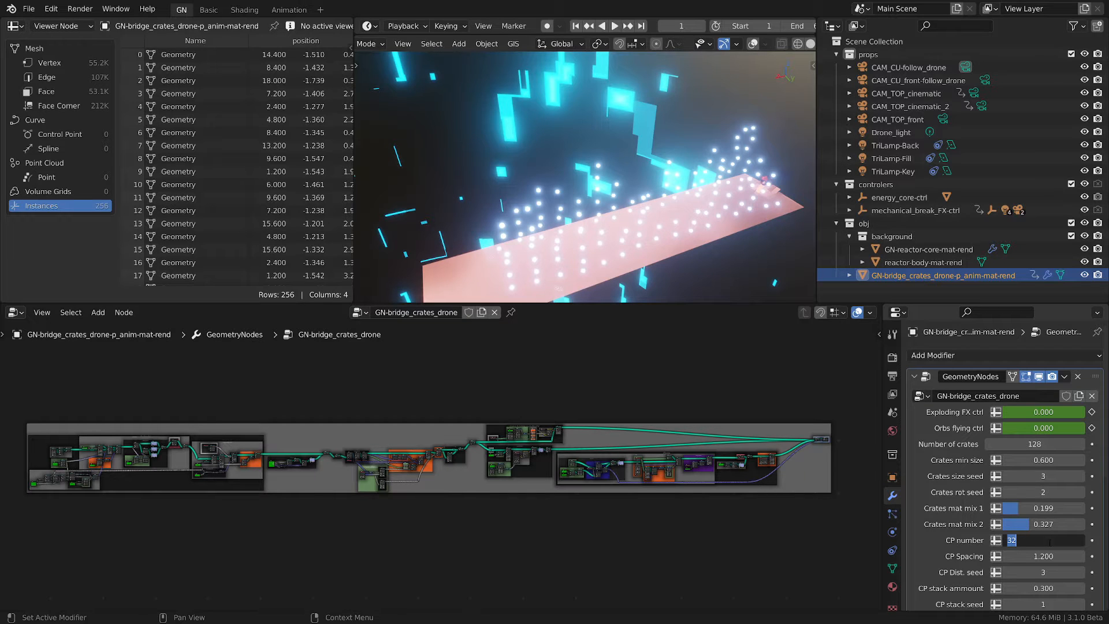
text(20)
key(Return)
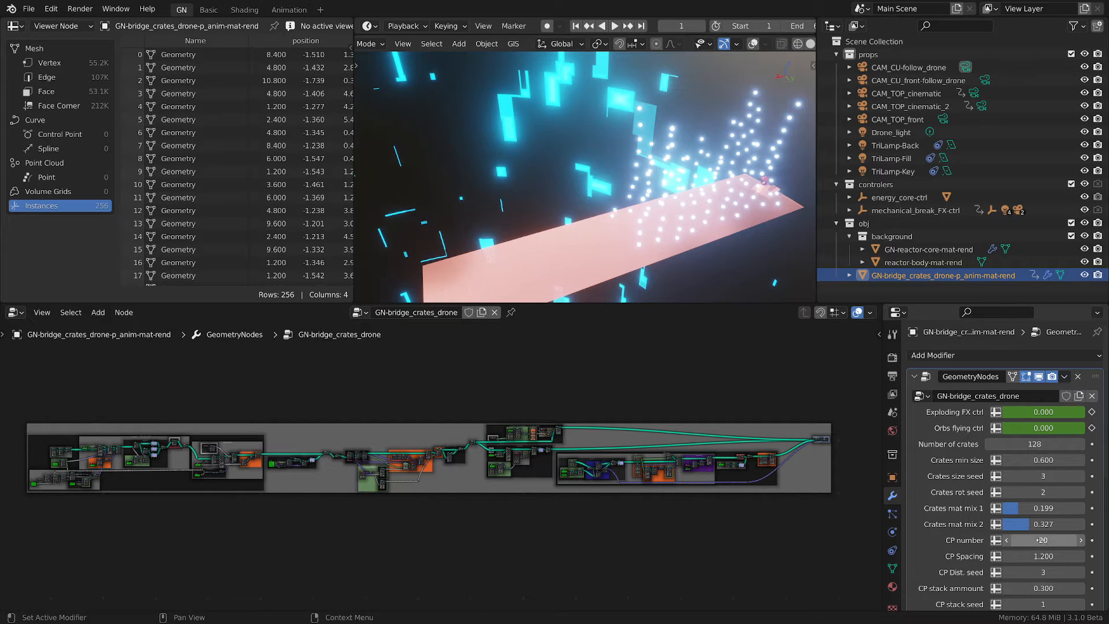
click(1038, 445)
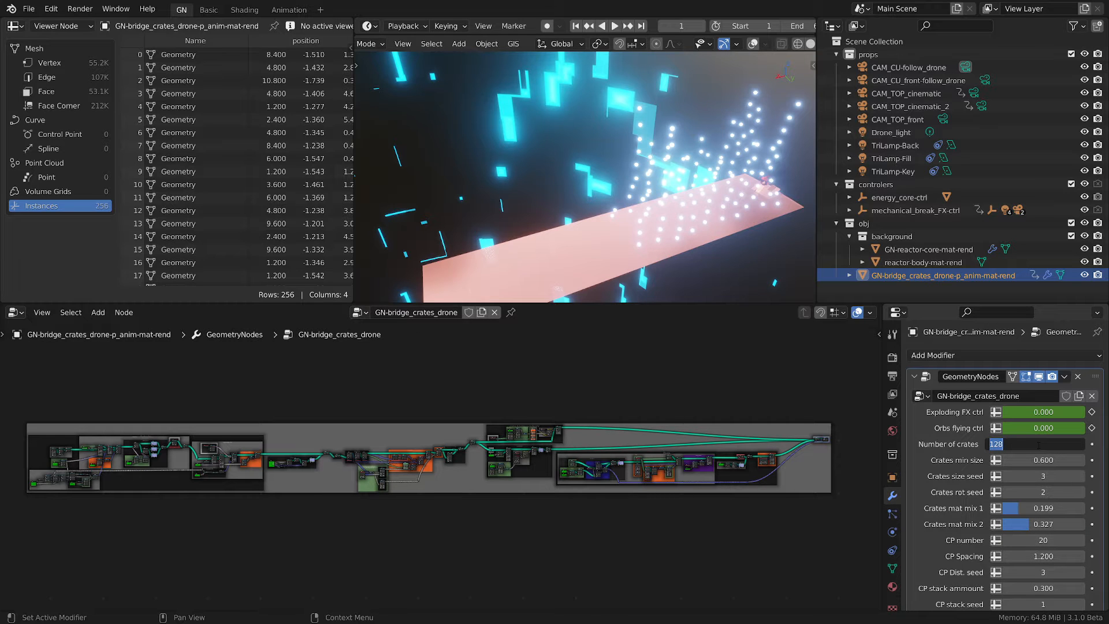
text(64)
key(Return)
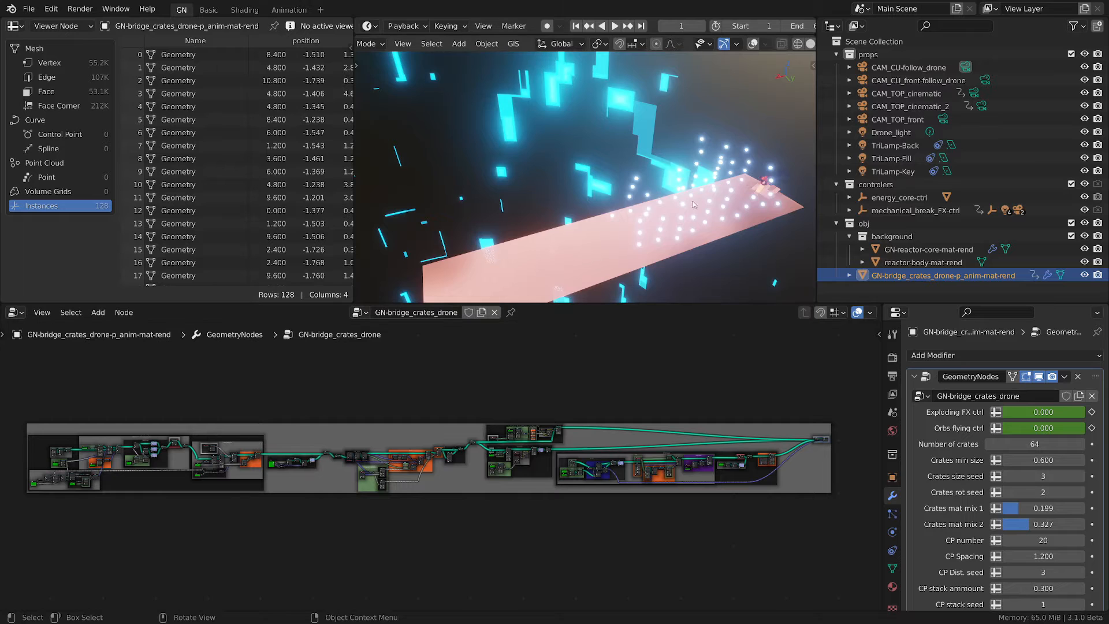
- Unmute the white-framed node in the Crate piles frame to restore the crates
scroll(698, 197, up, 1)
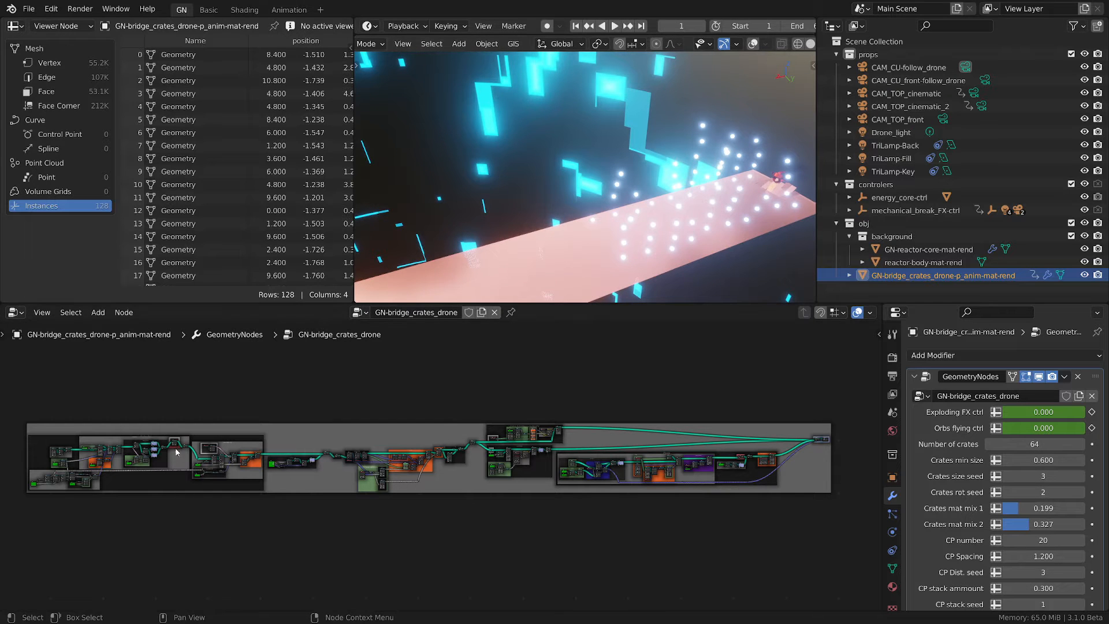
ctrl+middle_drag(176, 447, 174, 457)
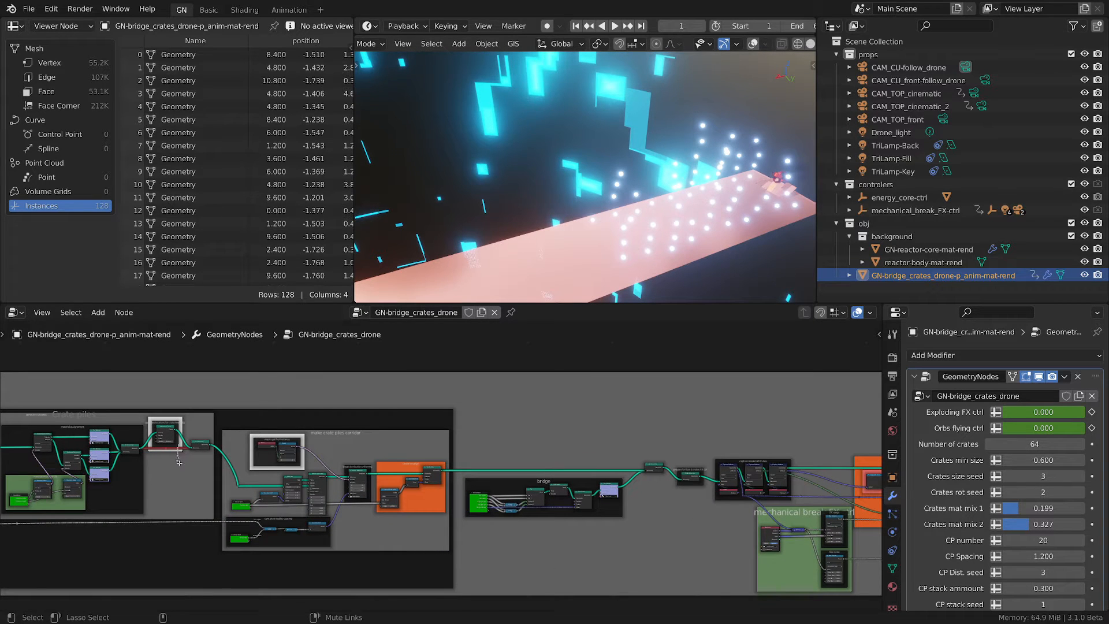
key(m)
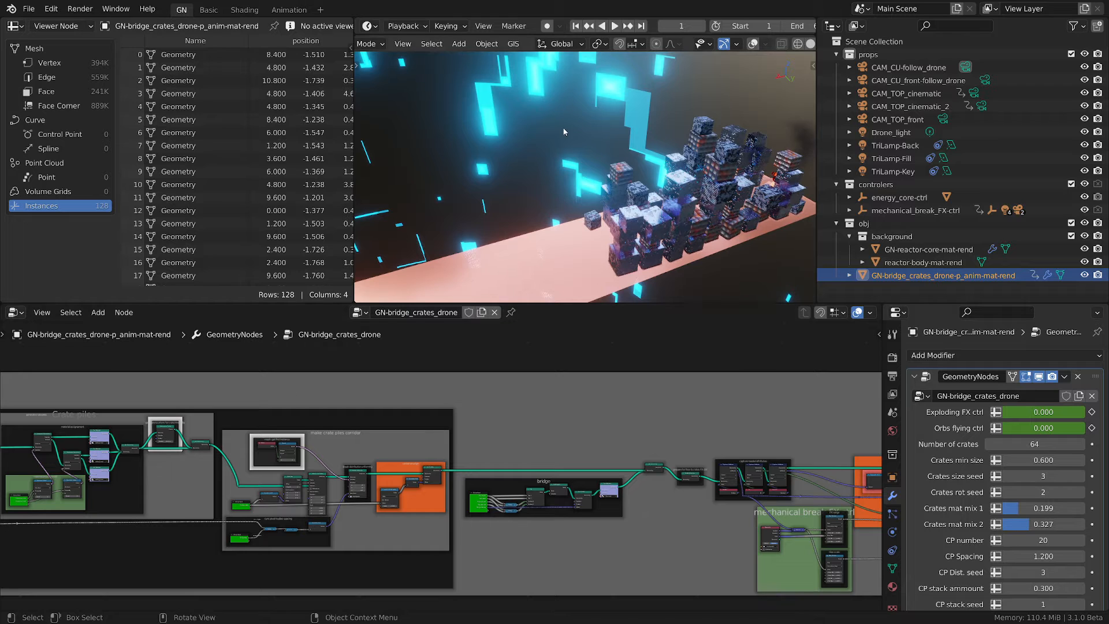
scroll(574, 137, down, 5)
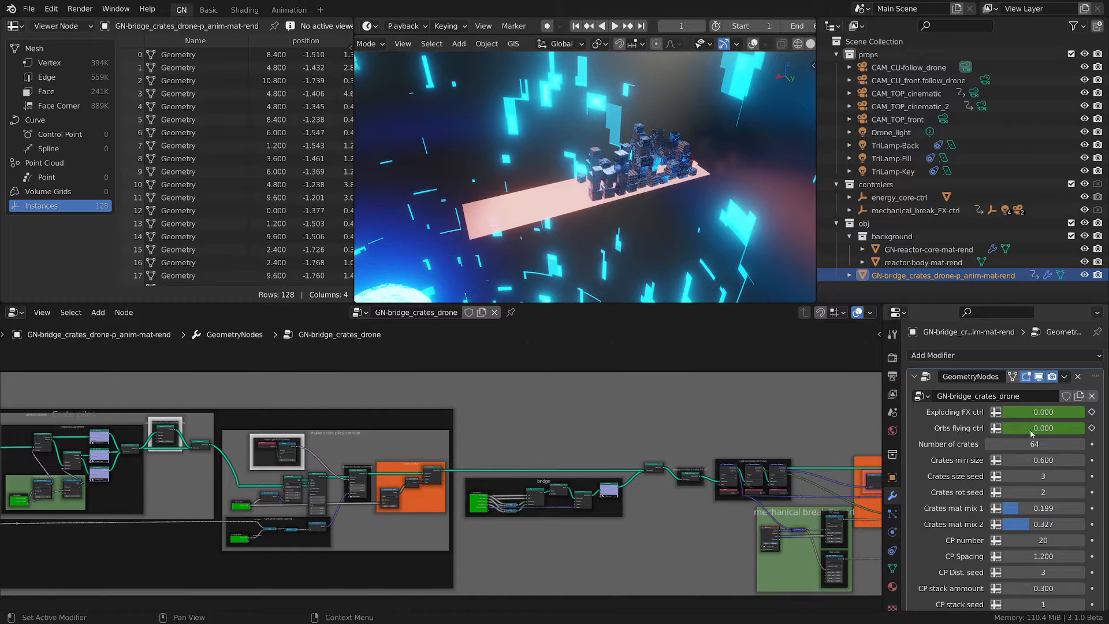
- Test the orbs' flight towards the energy core with Orbs flying ctrl values of 0.520 and 0.990
drag(1027, 427, 1056, 426)
shift+middle_drag(561, 299, 698, 220)
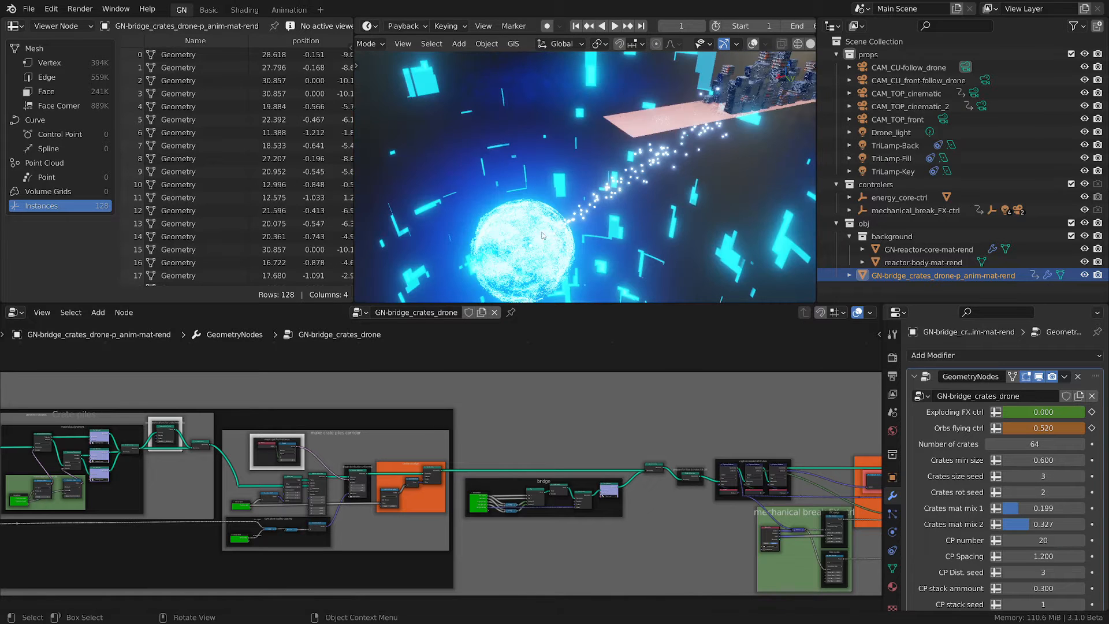
drag(1044, 428, 1072, 428)
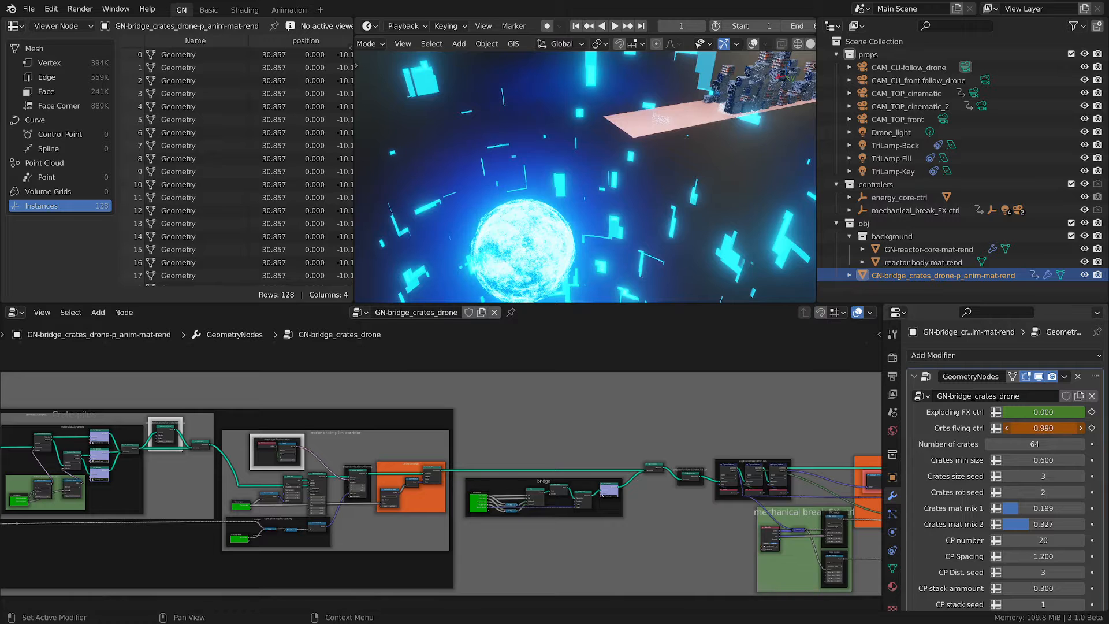
key(Escape)
- Quit the reactor project without saving the changes
click(29, 8)
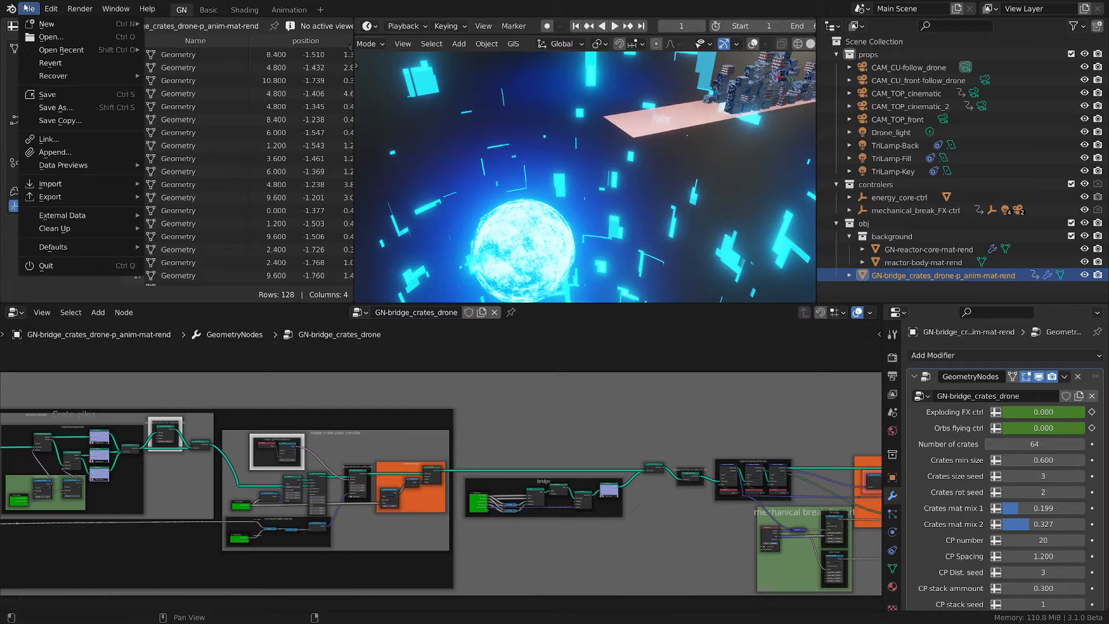
click(75, 265)
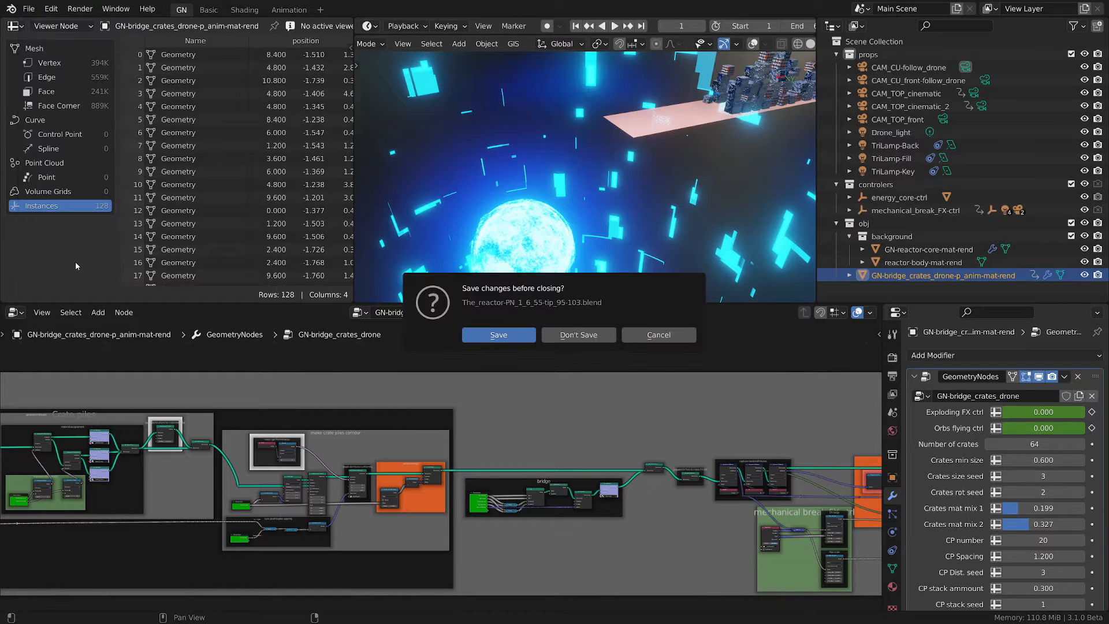
click(578, 335)
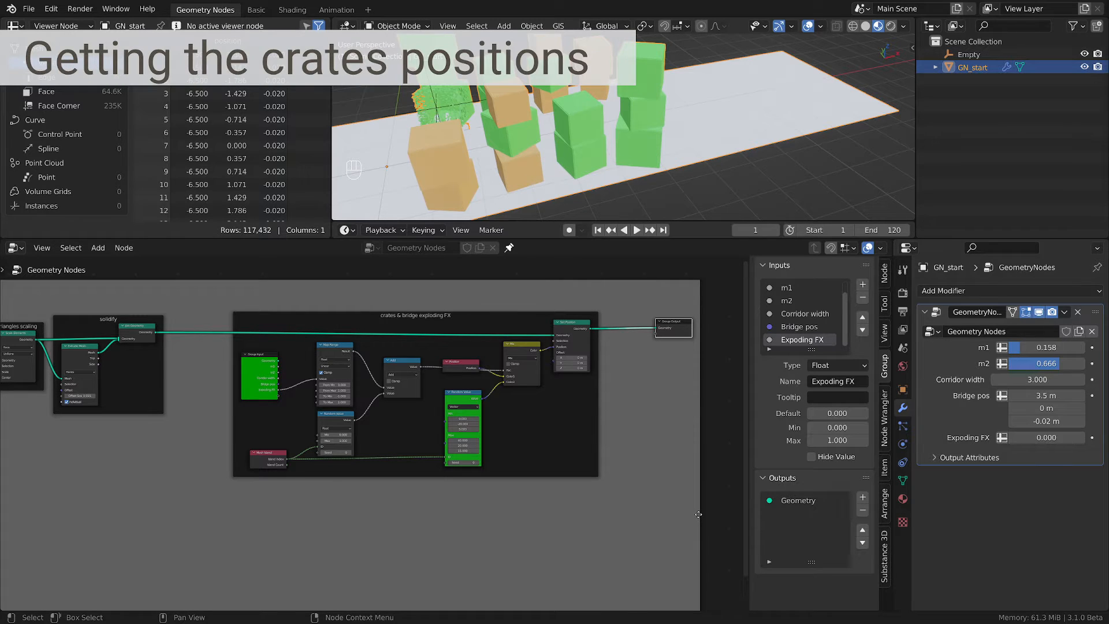
- Inspect the crates on the bridge and trace the node tree from the exploding FX frame back to its start
middle_drag(606, 107, 509, 127)
scroll(612, 138, up, 4)
scroll(451, 126, down, 6)
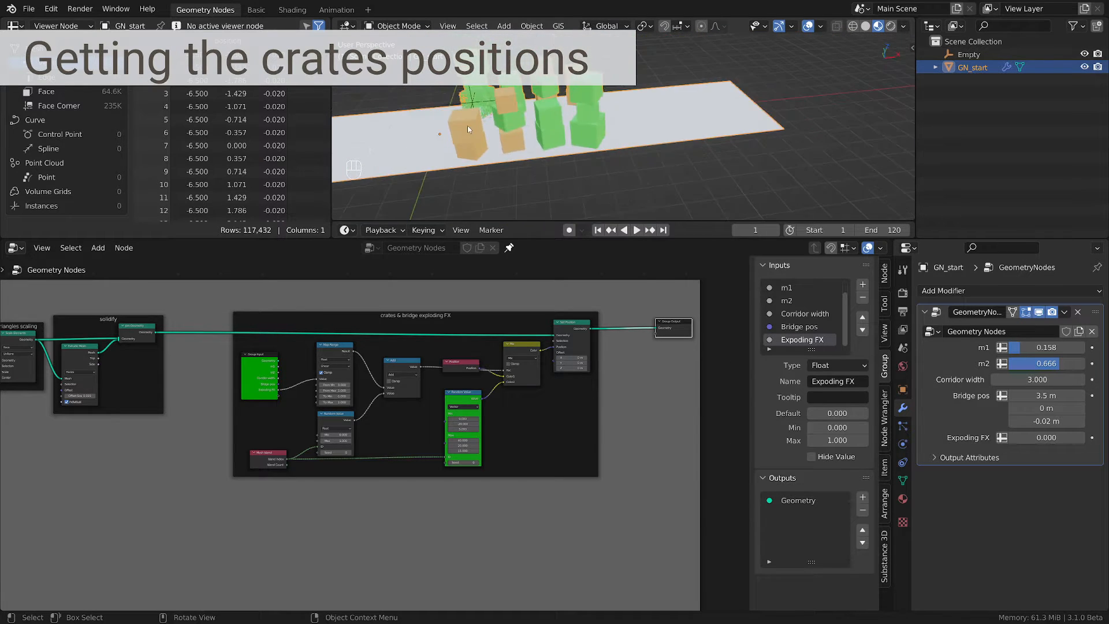
scroll(680, 433, up, 1)
scroll(680, 433, up, 3)
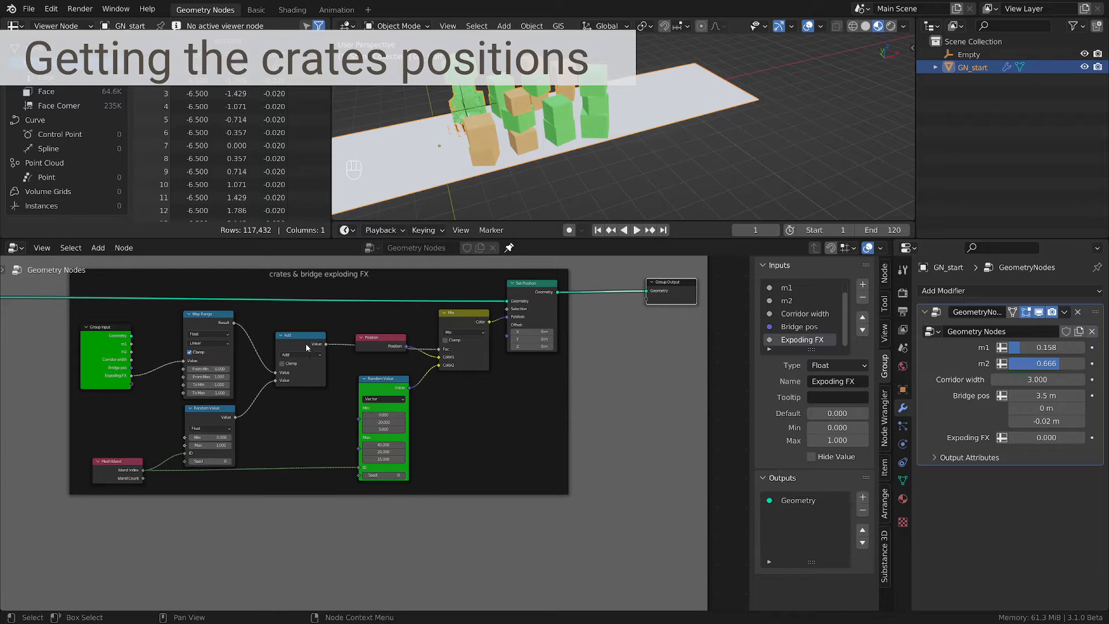
middle_drag(331, 315, 422, 353)
scroll(132, 371, down, 6)
middle_drag(5, 478, 661, 496)
middle_drag(47, 489, 617, 466)
scroll(442, 475, down, 3)
middle_drag(442, 475, 746, 497)
middle_drag(34, 453, 408, 442)
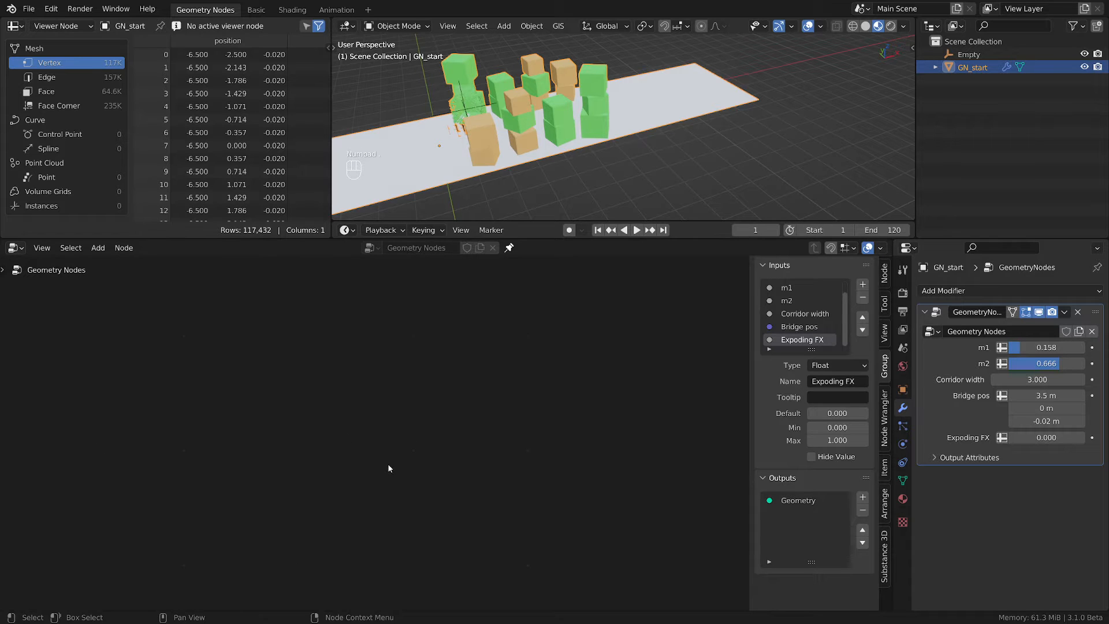
key(KP_Decimal)
scroll(184, 442, down, 3)
middle_drag(138, 508, 659, 467)
middle_drag(123, 440, 646, 428)
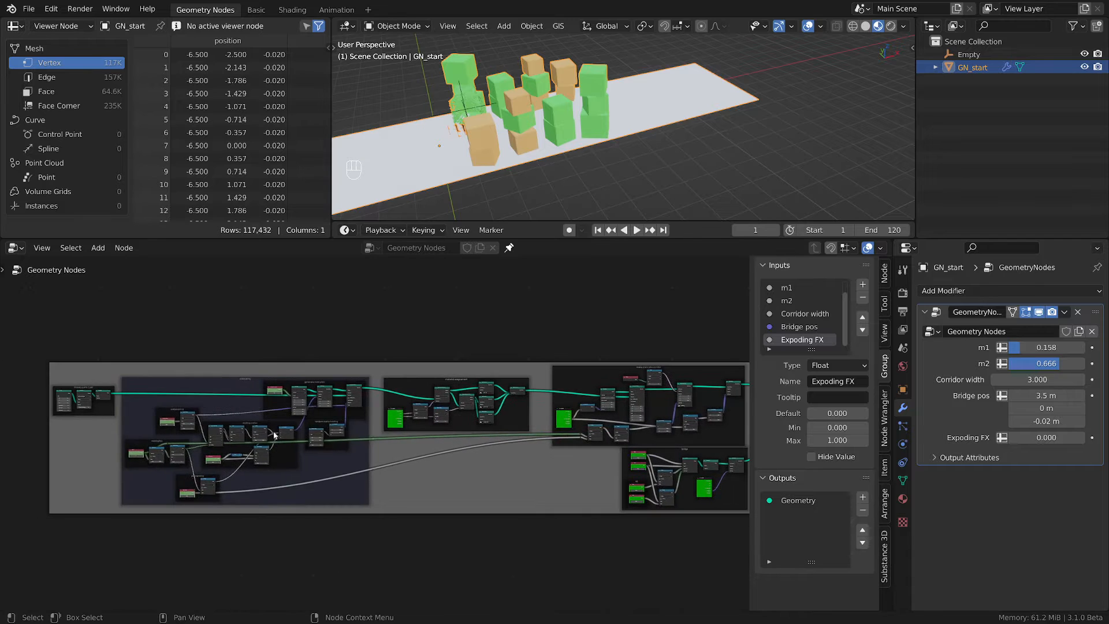
- Examine the node flow from the generate crate piles frame through material assignment to the crate piles corridor
scroll(275, 435, up, 5)
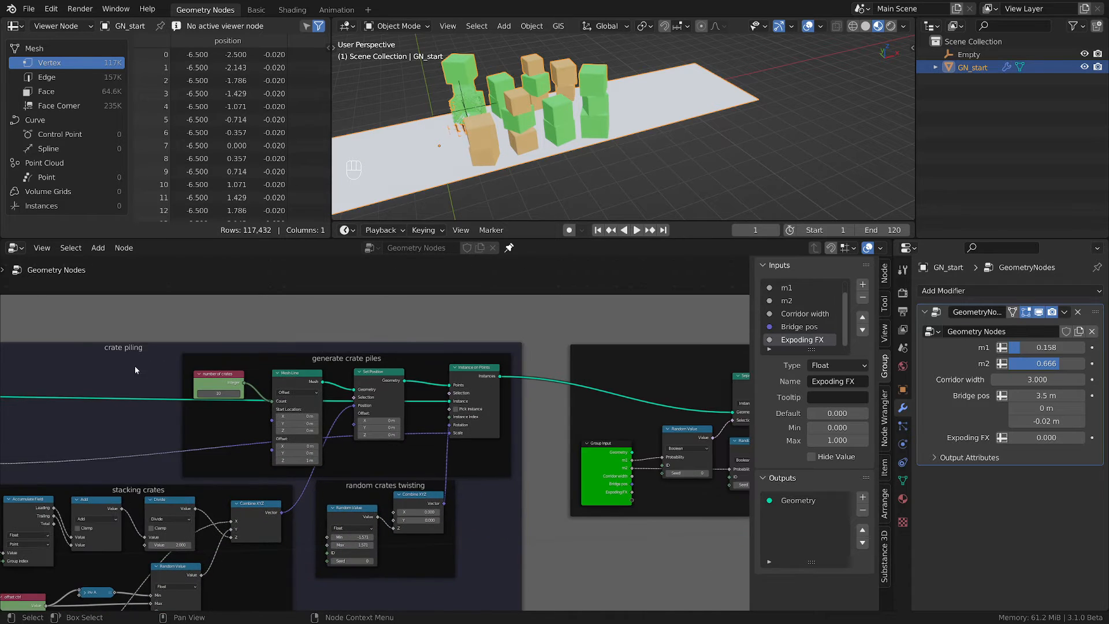
scroll(148, 369, up, 2)
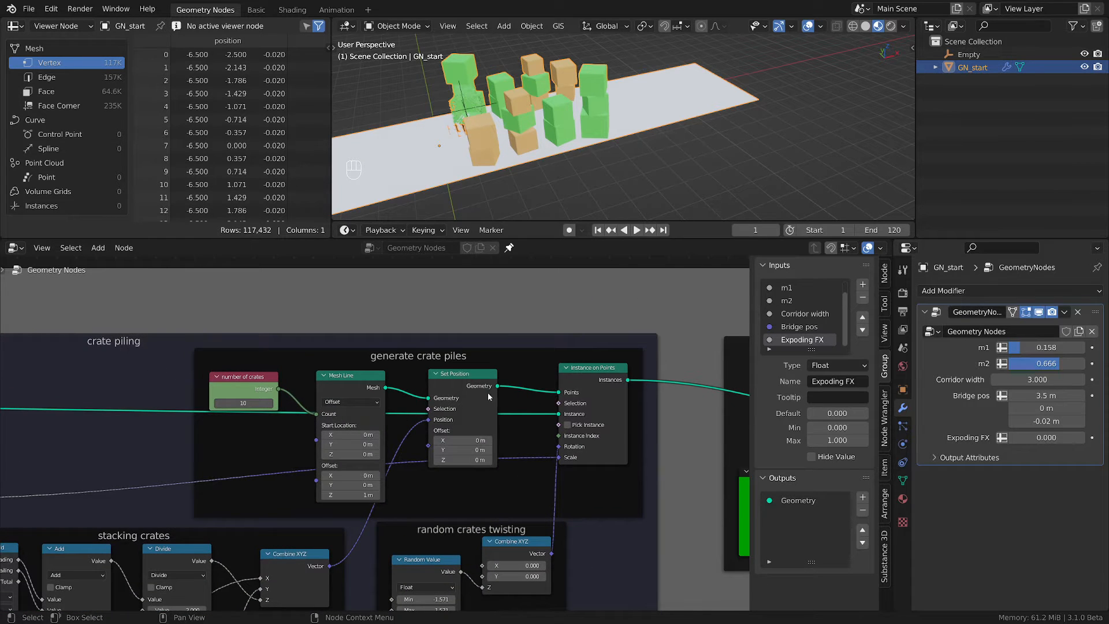
scroll(488, 397, up, 4)
middle_drag(661, 421, 243, 406)
scroll(316, 403, down, 3)
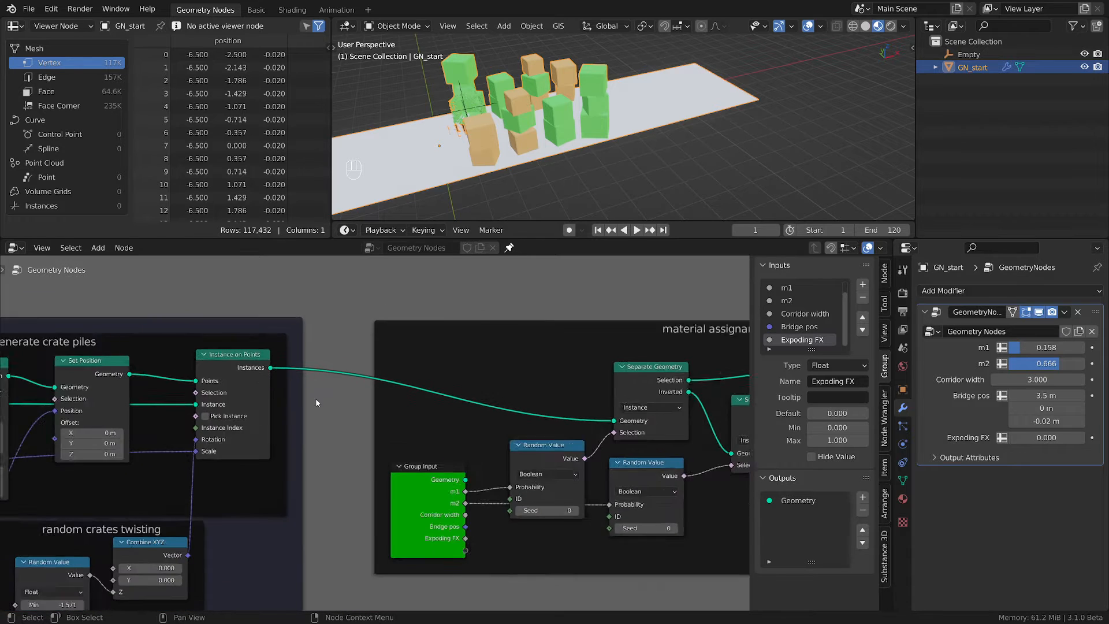
scroll(316, 403, down, 2)
middle_drag(613, 411, 337, 424)
middle_drag(587, 432, 328, 457)
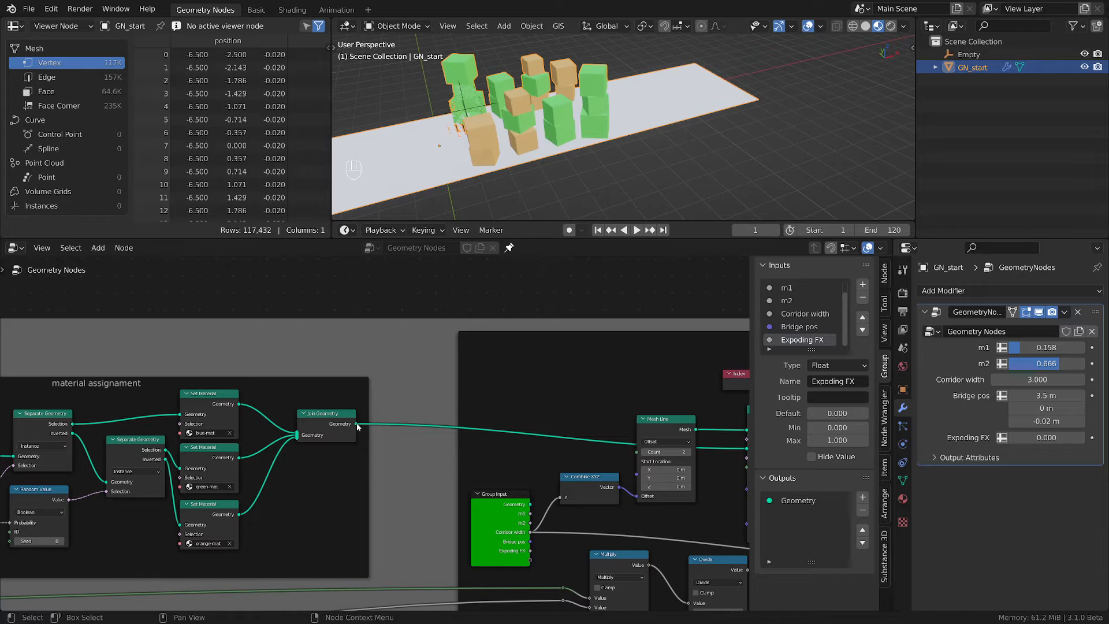
mouse_move(357, 426)
scroll(359, 427, down, 2)
middle_drag(506, 449, 324, 451)
scroll(390, 437, down, 1)
middle_drag(515, 423, 238, 417)
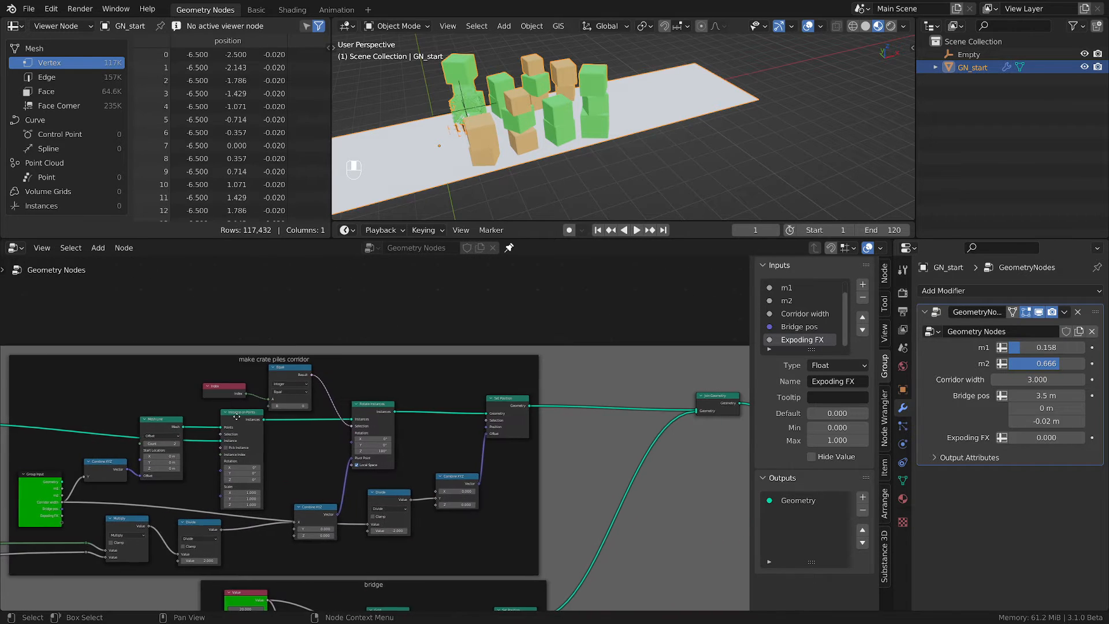
- Reposition the Set Position node slightly at the end of the make crate piles corridor frame
scroll(336, 373, up, 2)
scroll(304, 358, up, 2)
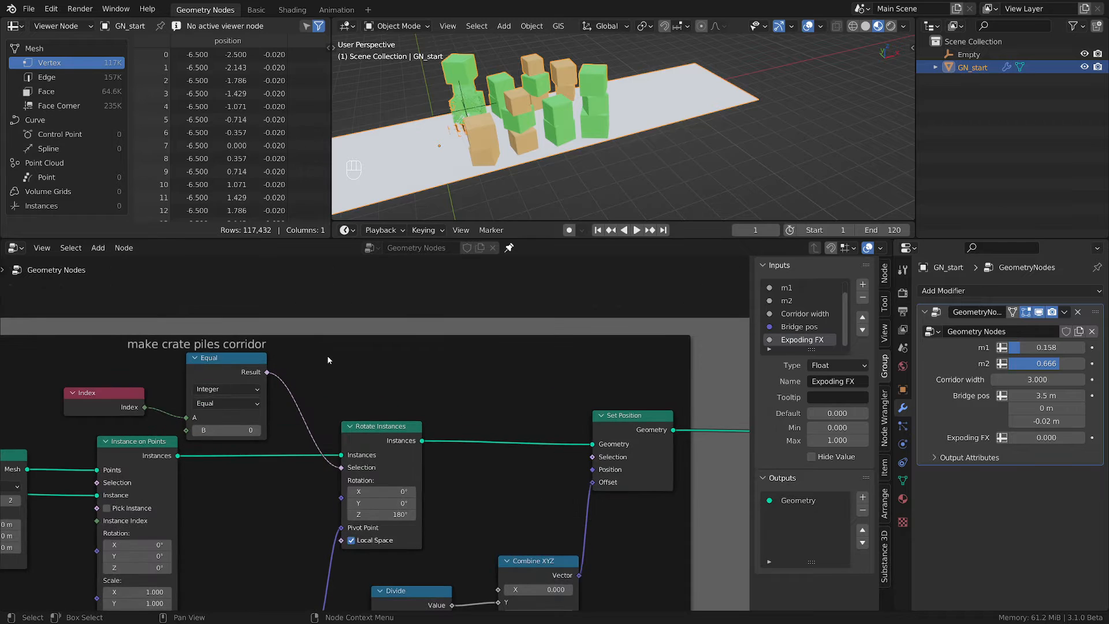
scroll(399, 372, down, 1)
middle_drag(429, 391, 370, 385)
middle_drag(510, 116, 571, 130)
middle_drag(599, 396, 310, 375)
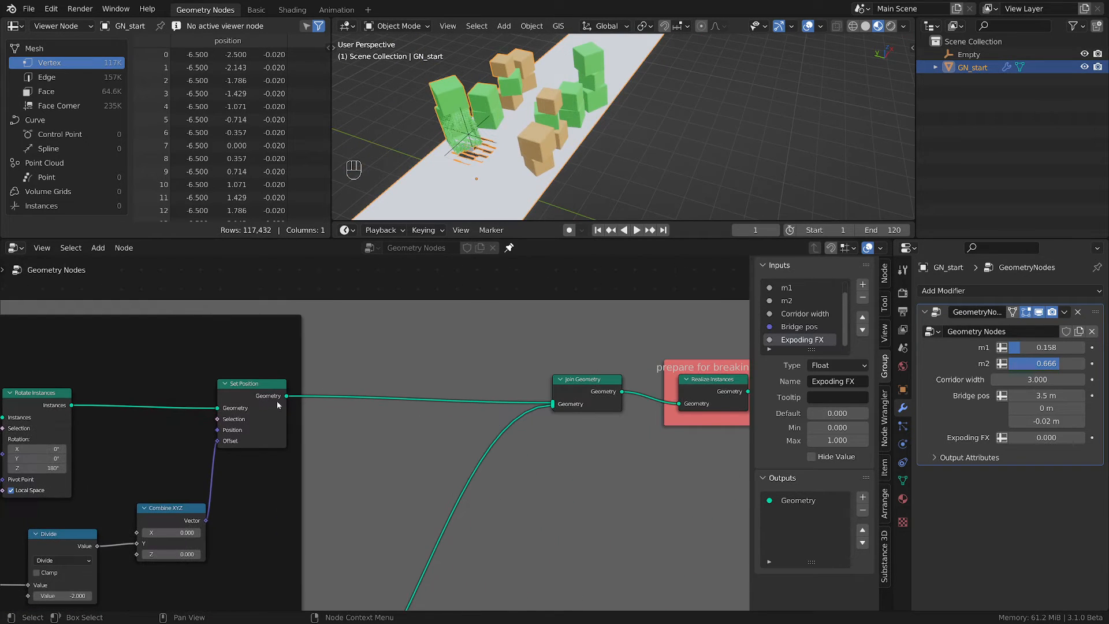
mouse_move(288, 399)
drag(275, 398, 281, 416)
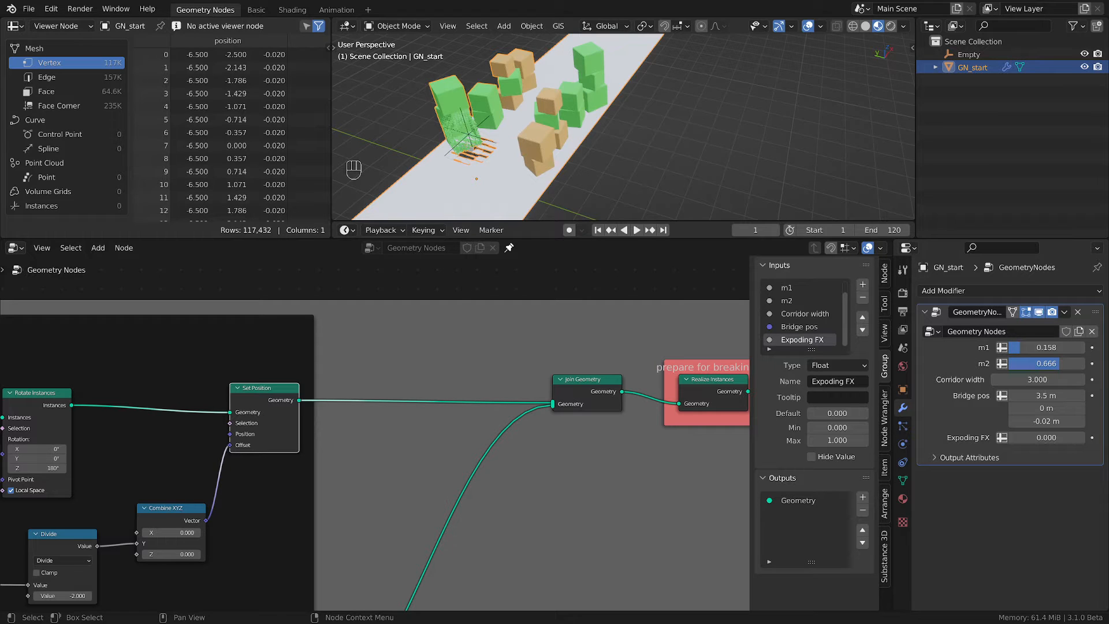
- Examine the Set Position output ending the crate piles corridor and compare the crate piles on both sides of the bridge
middle_drag(441, 452, 529, 444)
scroll(388, 394, up, 2)
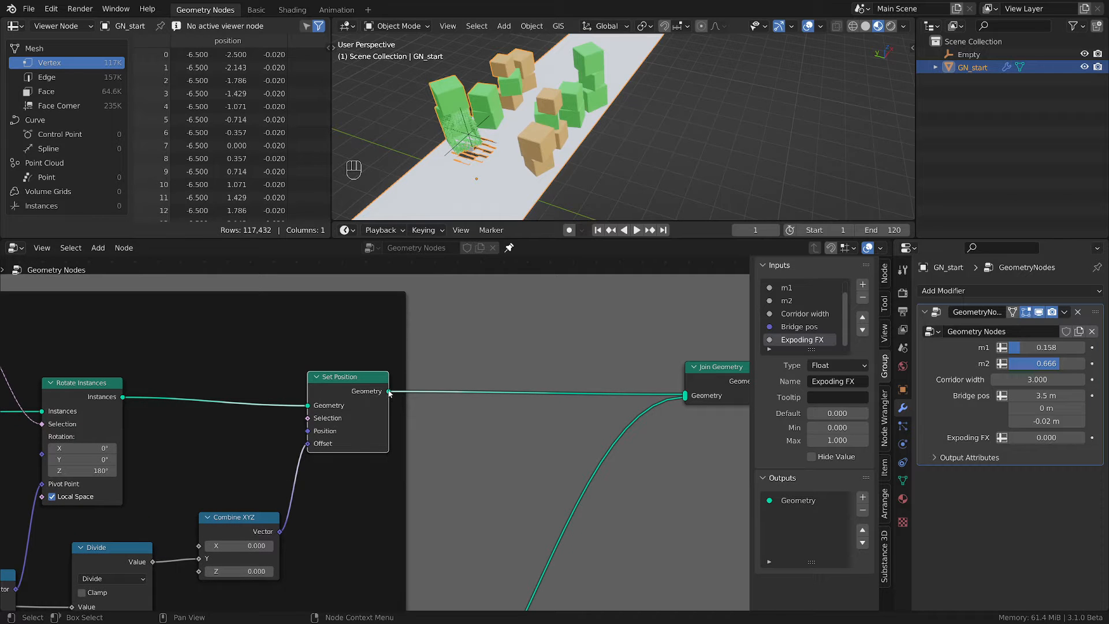
scroll(370, 386, up, 2)
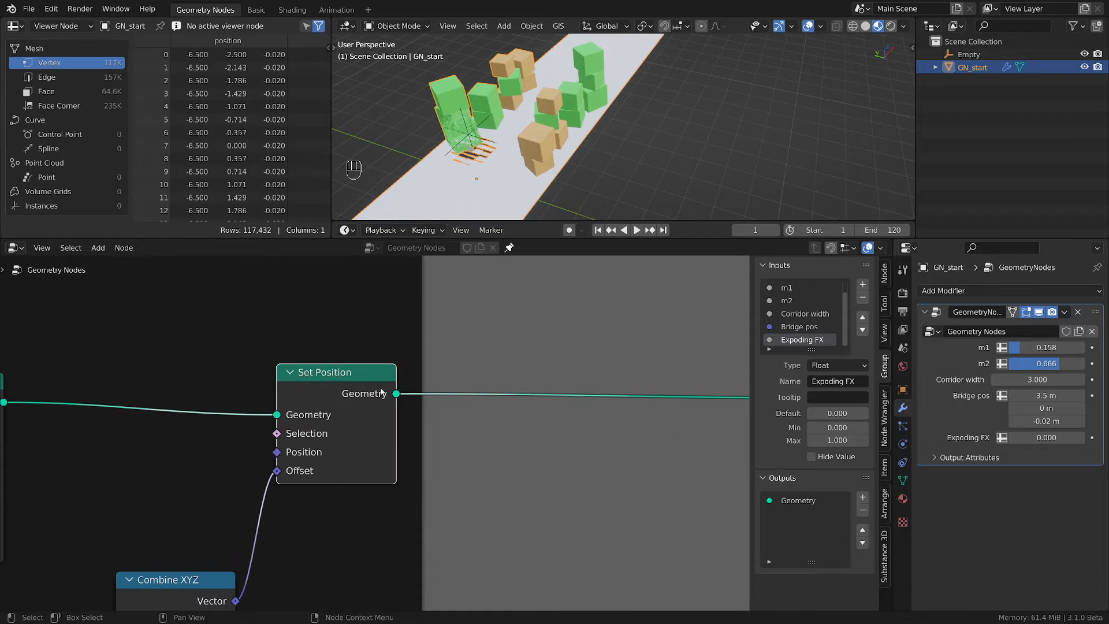
middle_drag(502, 164, 533, 179)
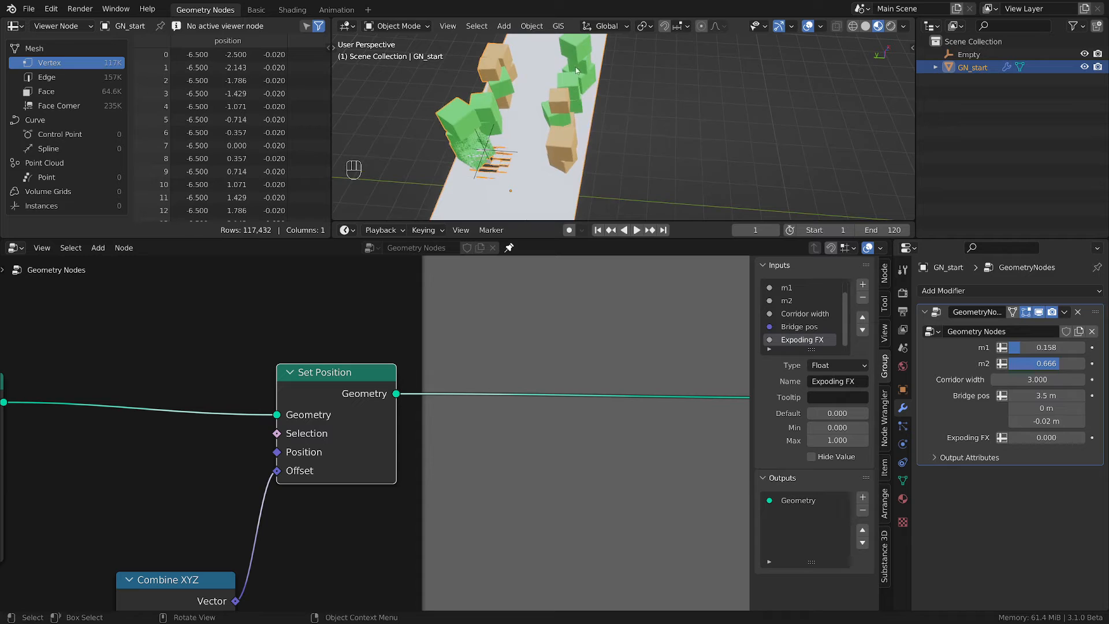
drag(582, 62, 556, 153)
drag(512, 61, 449, 161)
drag(566, 91, 577, 92)
mouse_move(478, 95)
right_down()
mouse_move(489, 94)
mouse_move(448, 150)
right_up()
right_drag(566, 68, 558, 168)
scroll(595, 394, down, 1)
scroll(595, 393, down, 2)
middle_drag(411, 485, 626, 447)
- Trace the make crate piles corridor frame back to the Join Geometry output of the material assignment frame
scroll(422, 440, down, 6)
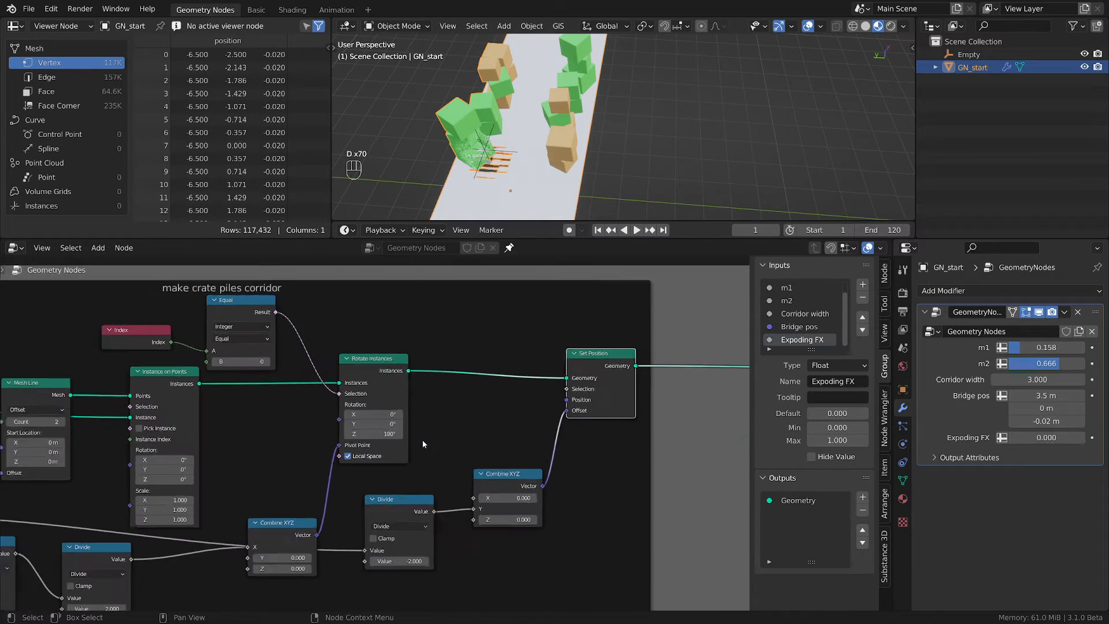
middle_drag(263, 432, 585, 422)
scroll(606, 353, up, 2)
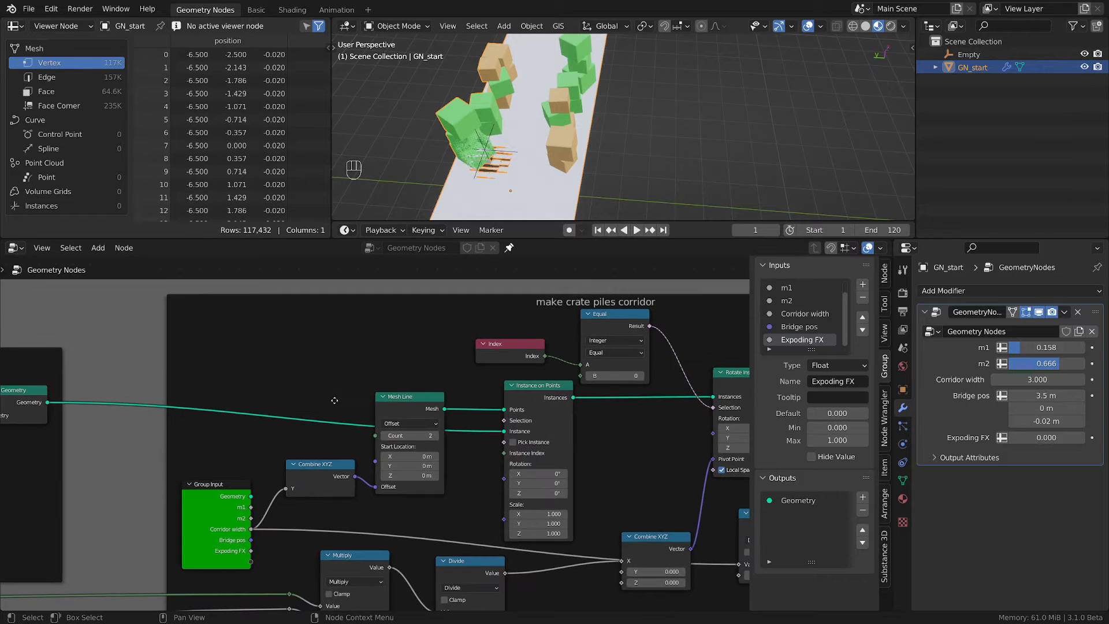
scroll(414, 407, up, 1)
middle_drag(413, 407, 329, 407)
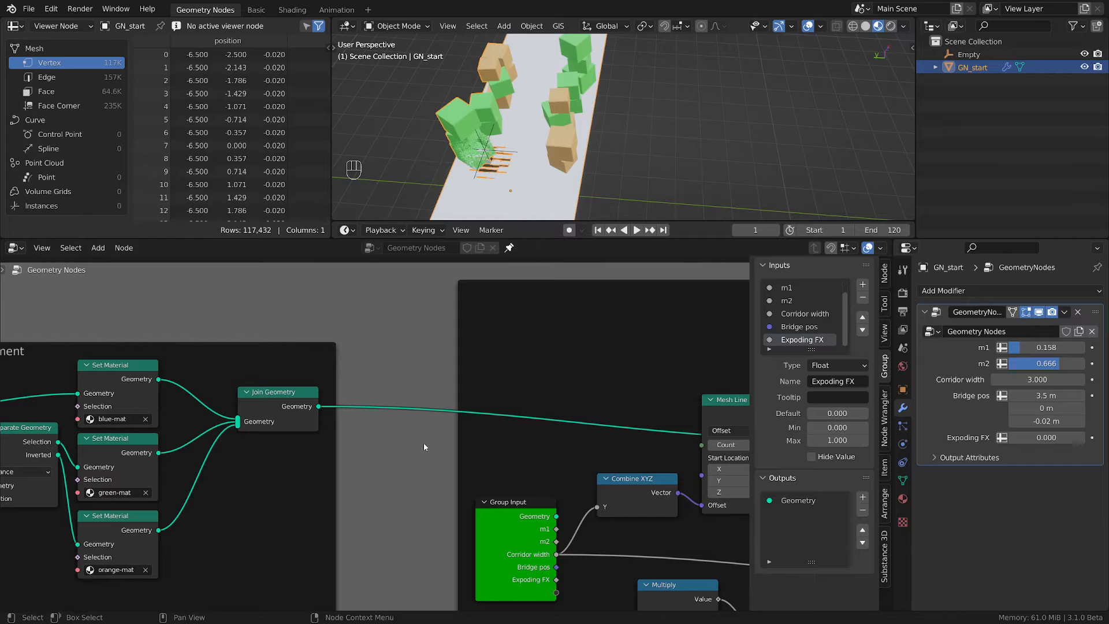
scroll(451, 452, down, 2)
middle_drag(462, 455, 255, 458)
scroll(607, 336, down, 3)
mouse_move(657, 323)
middle_down()
mouse_move(285, 341)
mouse_move(659, 344)
middle_up()
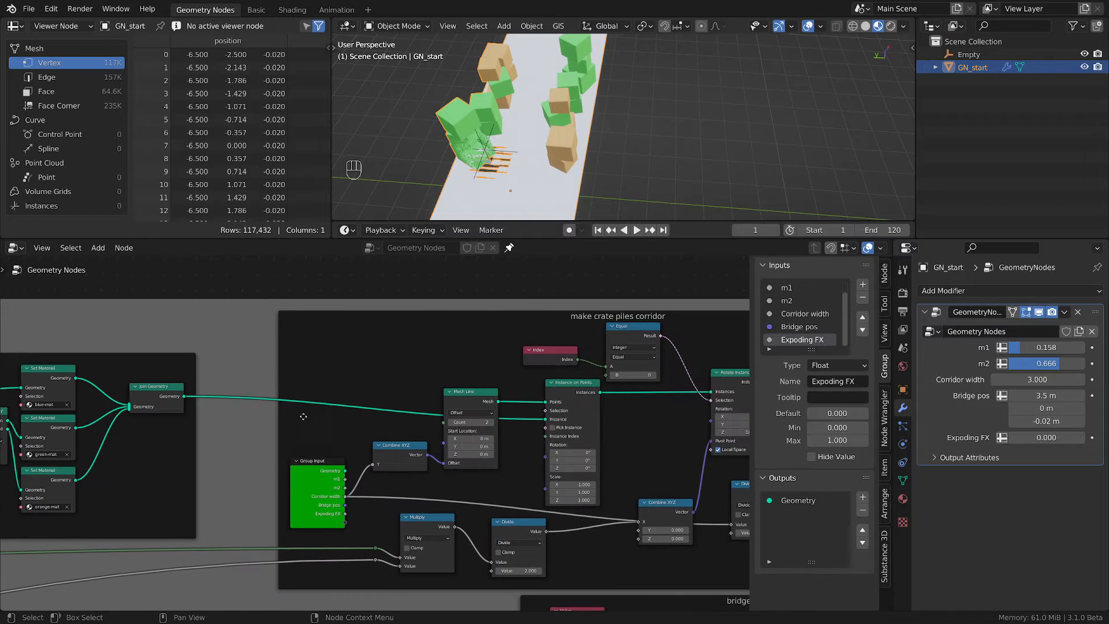
middle_drag(302, 414, 483, 407)
scroll(304, 442, up, 4)
scroll(289, 445, up, 1)
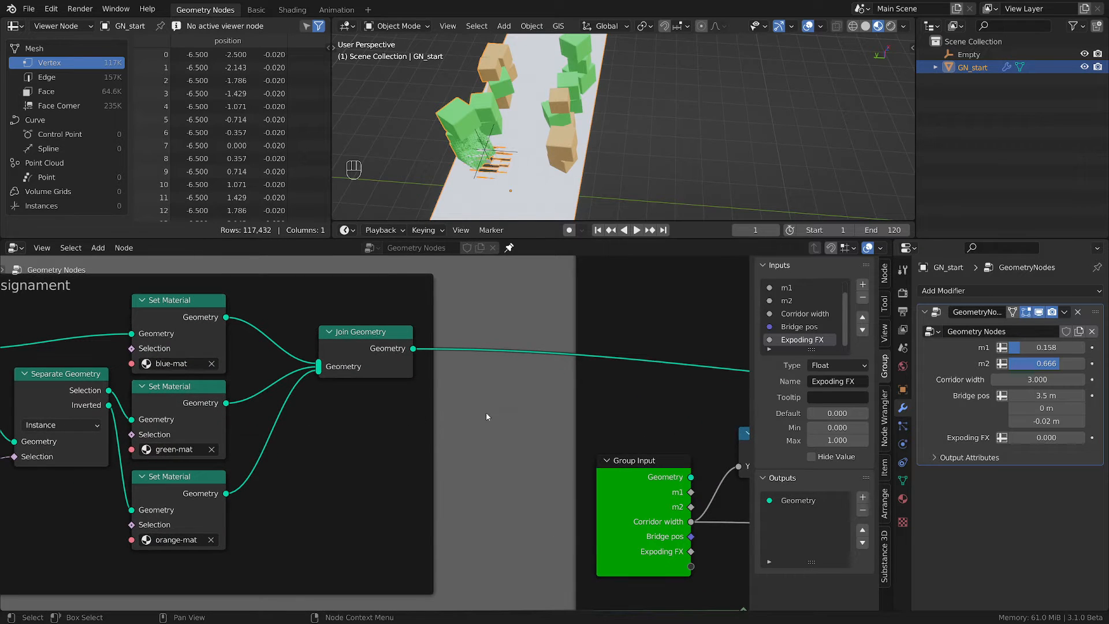
key(shift+a)
mouse_move(449, 281)
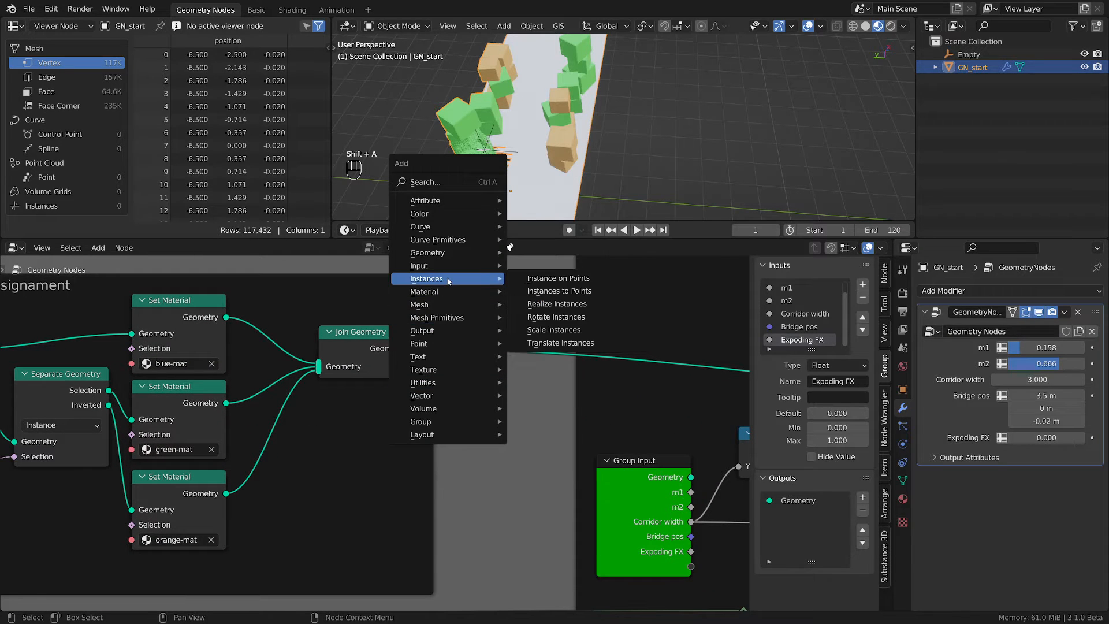
click(569, 277)
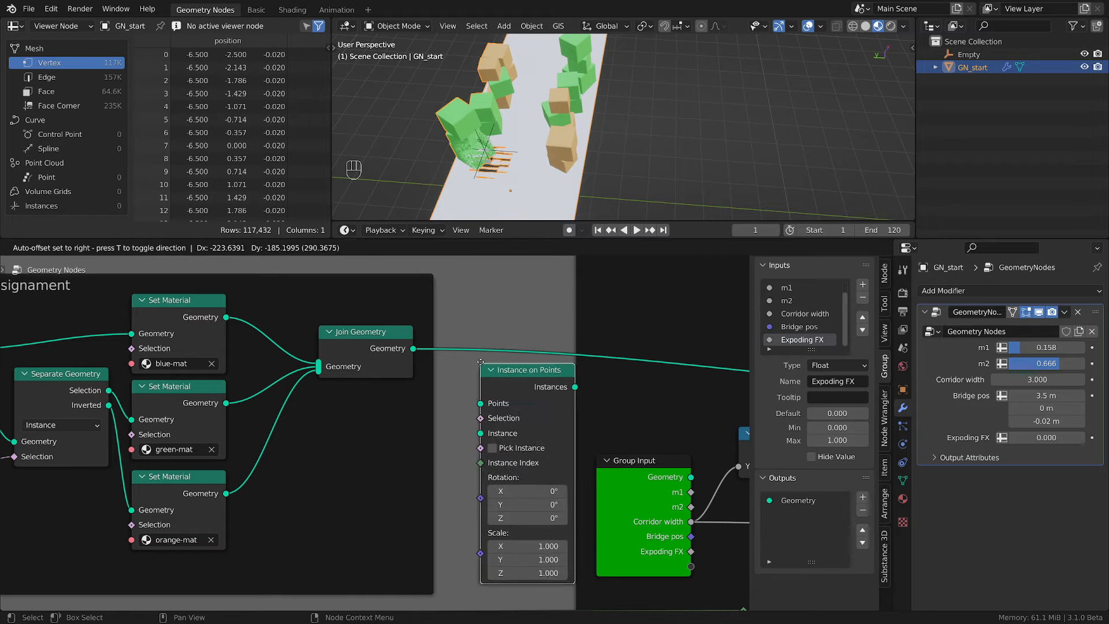
key(x)
- Add an Instances to Points node and feed its Instances input from the material assignment frame's Join Geometry output
key(shift+a)
mouse_move(487, 296)
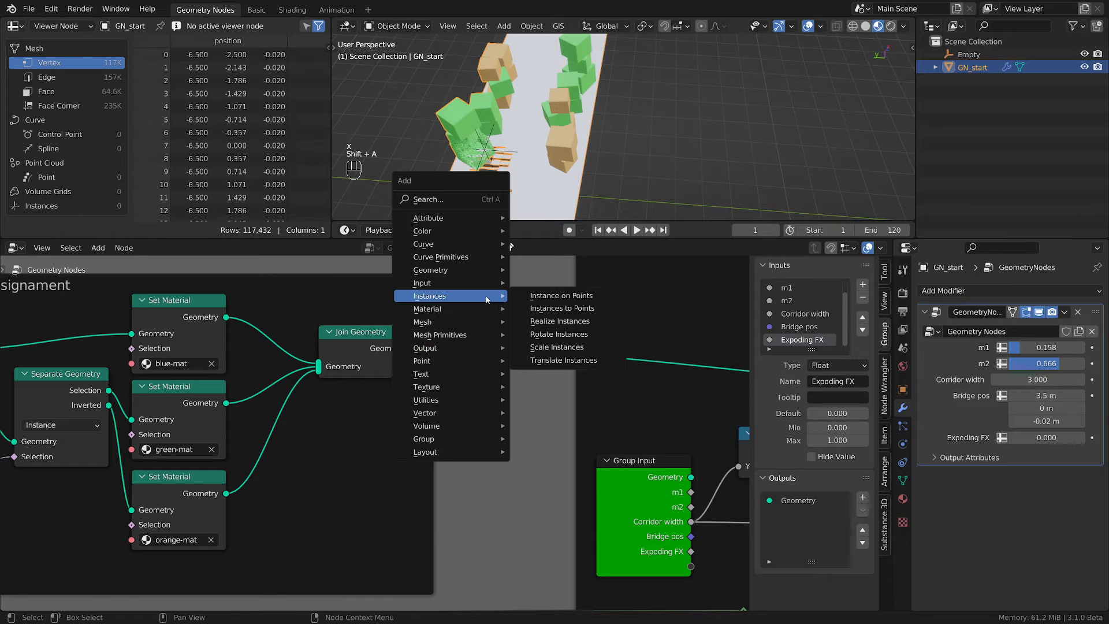
click(568, 309)
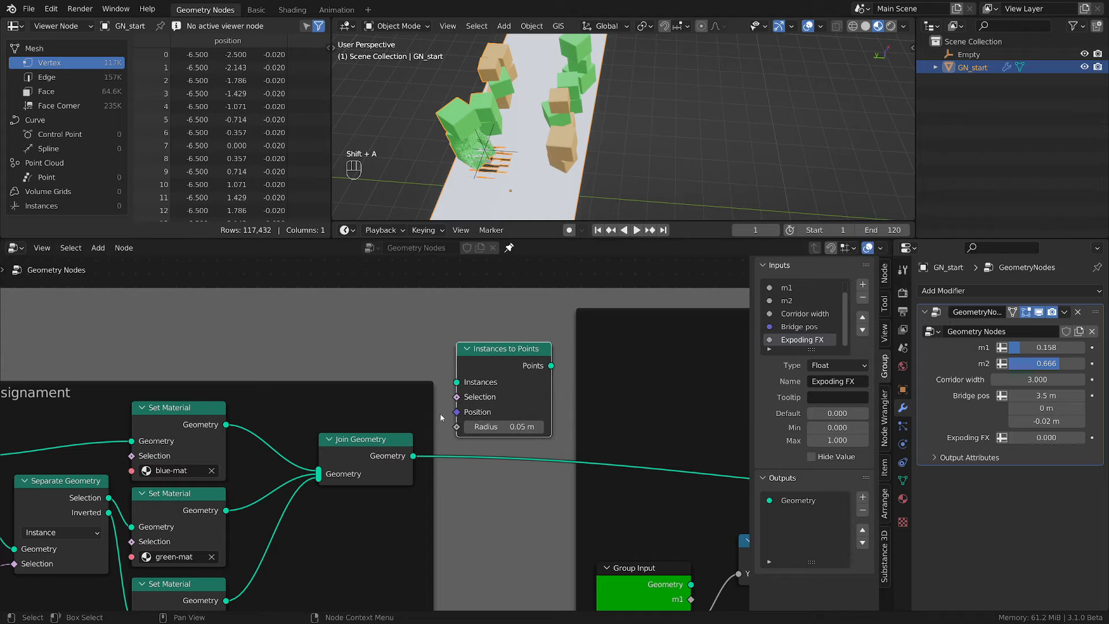
click(321, 476)
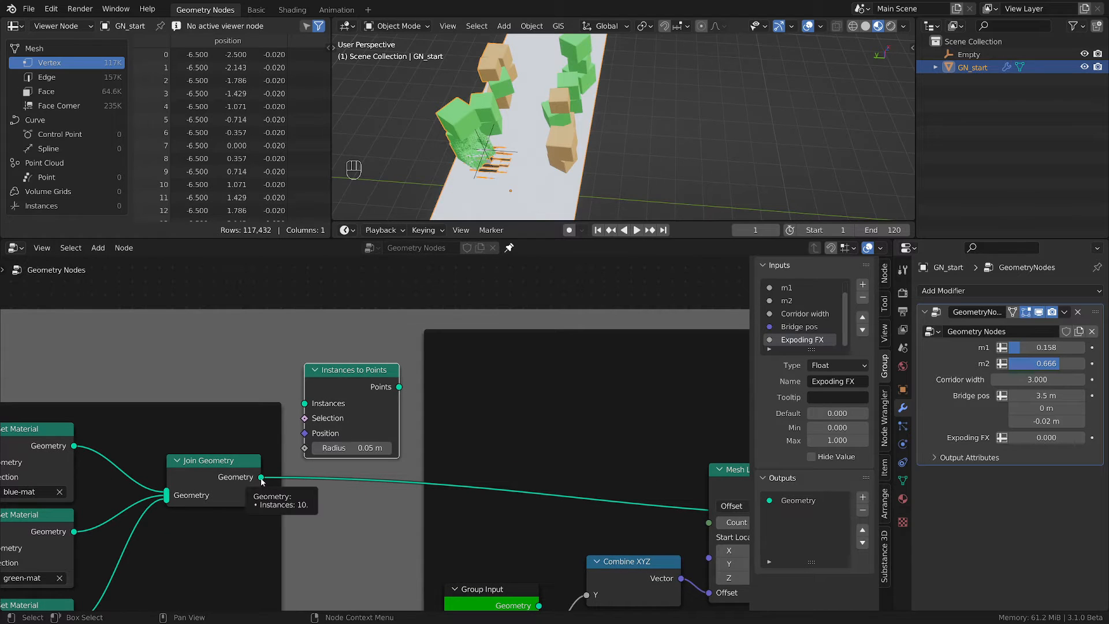
drag(261, 478, 305, 403)
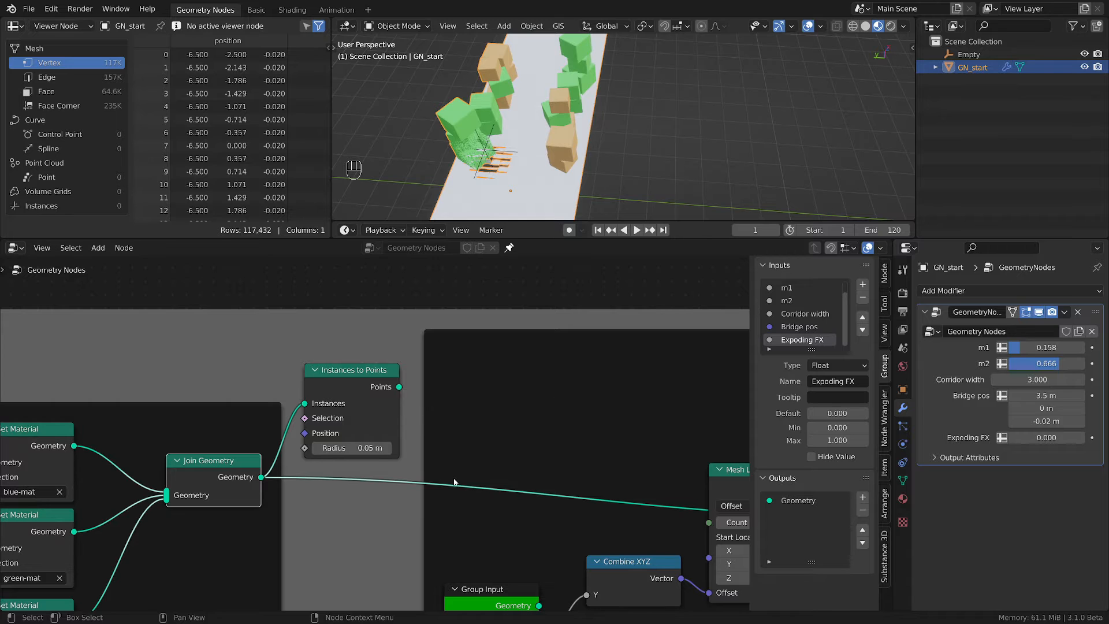
- Move the first three frames, through material assignment, away from the make crate piles corridor frame to make room
scroll(440, 398, down, 3)
scroll(446, 448, down, 6)
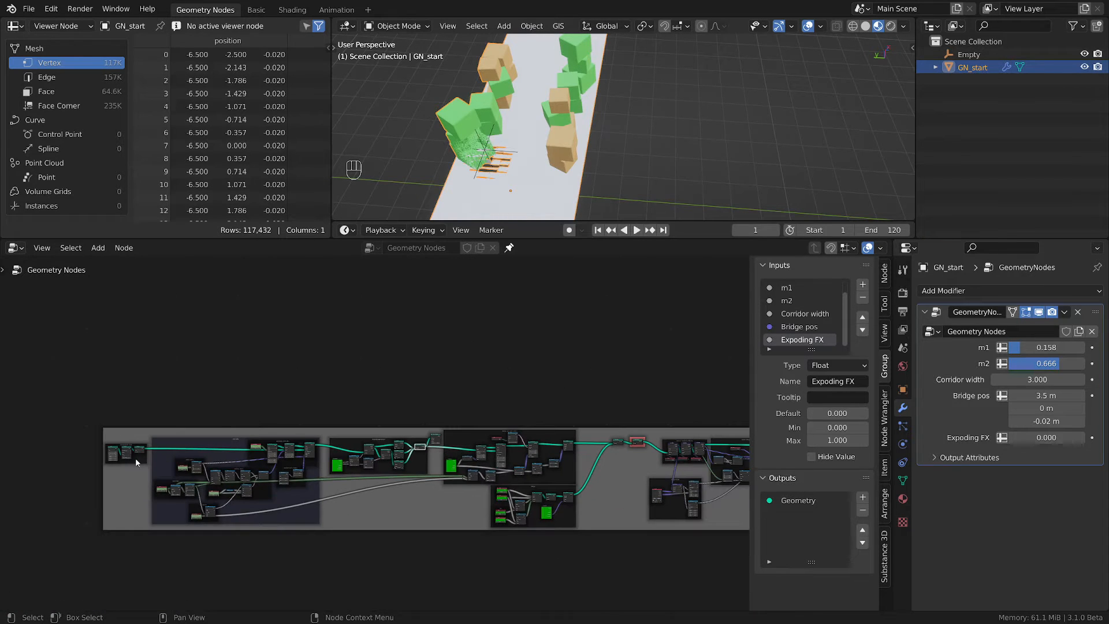
click(136, 460)
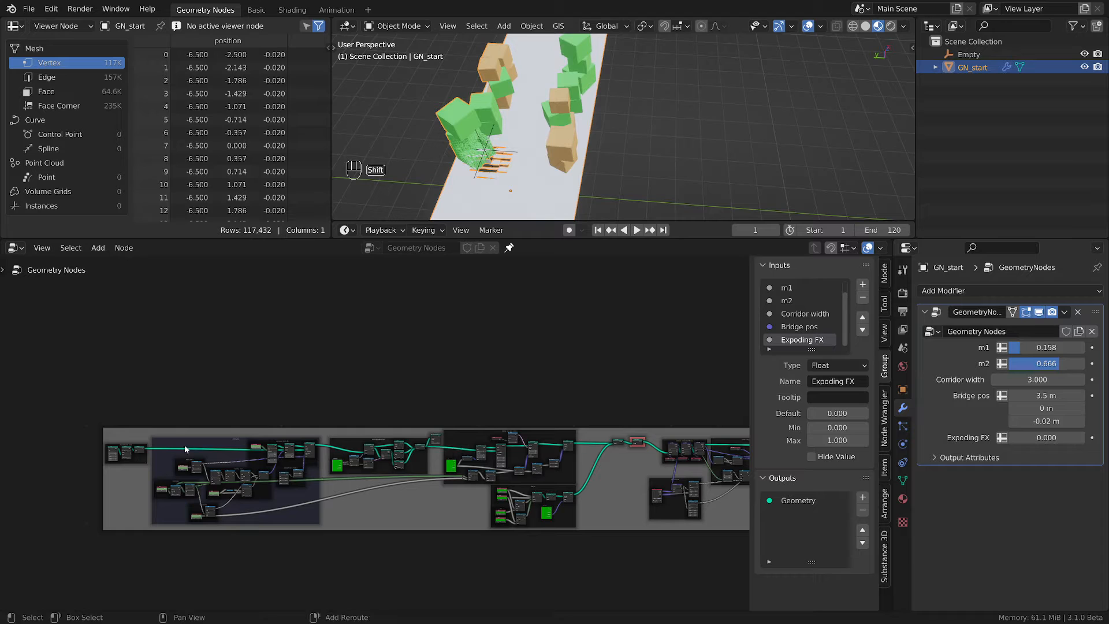
click(128, 452)
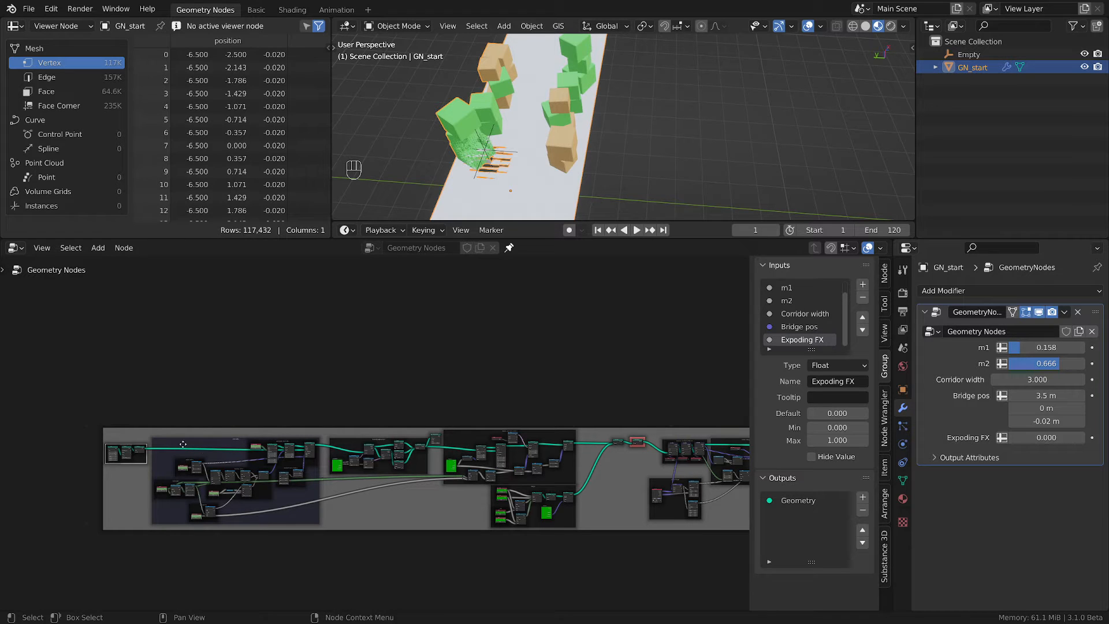
shift+click(221, 438)
shift+click(379, 439)
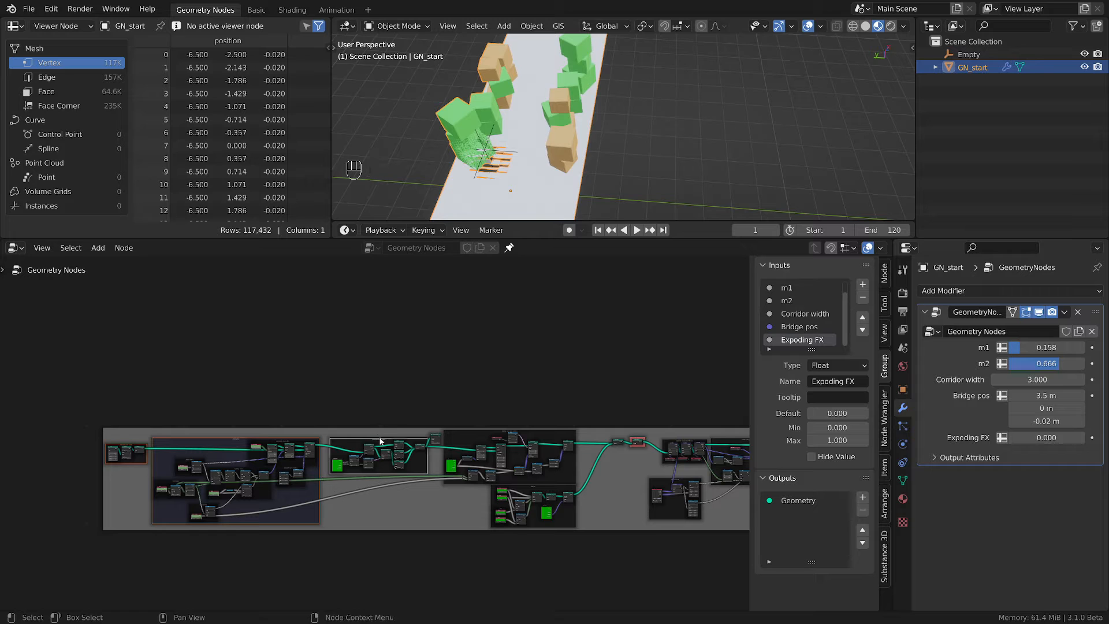
click(308, 439)
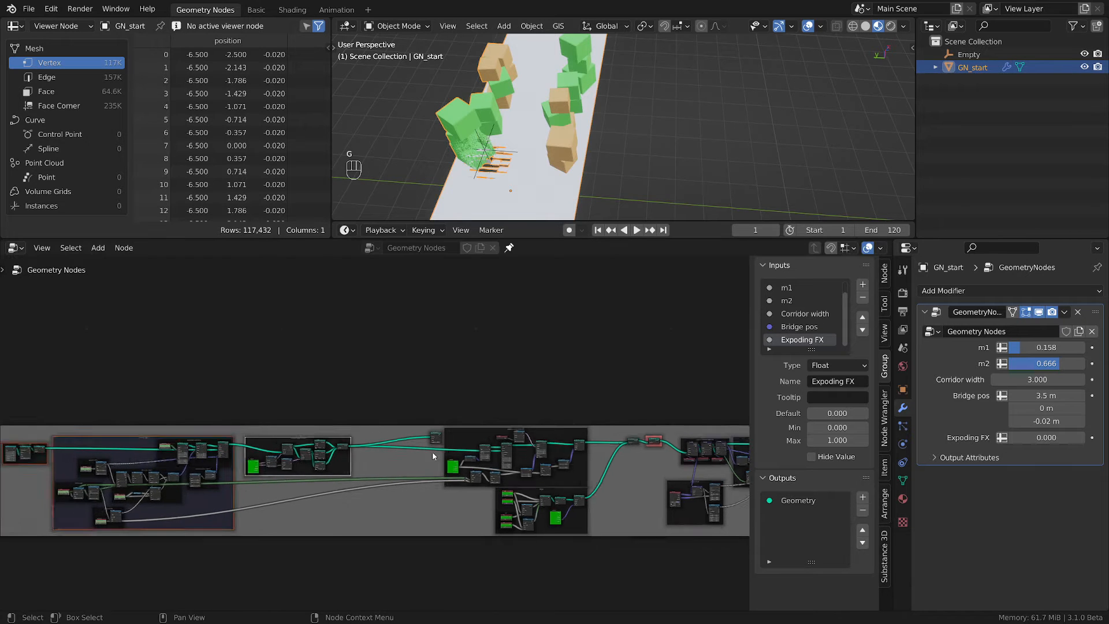
- Move the Instances to Points node closer to the material assignment frame
scroll(432, 452, up, 3)
click(457, 428)
key(g)
click(344, 428)
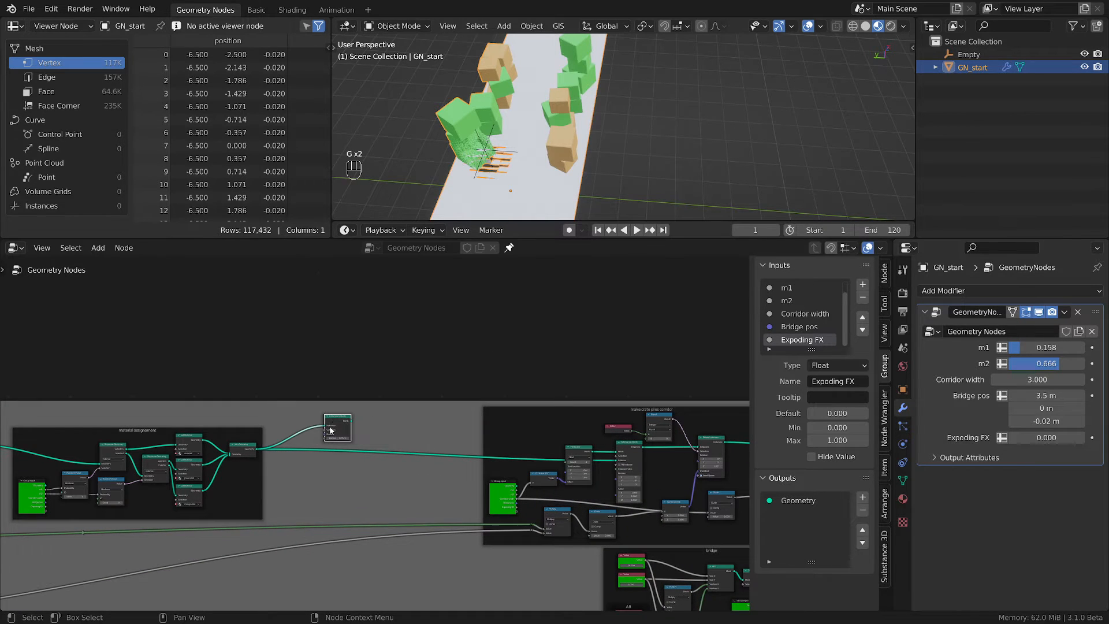
- Insert a Join Geometry node on the link into the corridor frame, connect the Instances to Points output to it, and tidy the nodes
scroll(365, 426, up, 2)
key(shift+a)
mouse_move(356, 394)
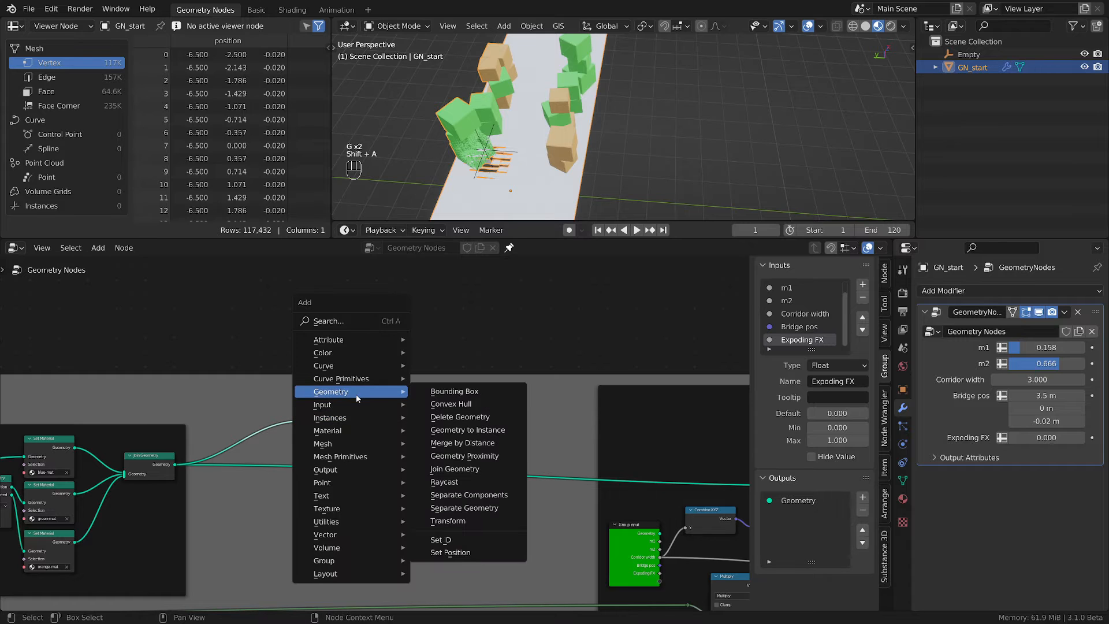
click(473, 468)
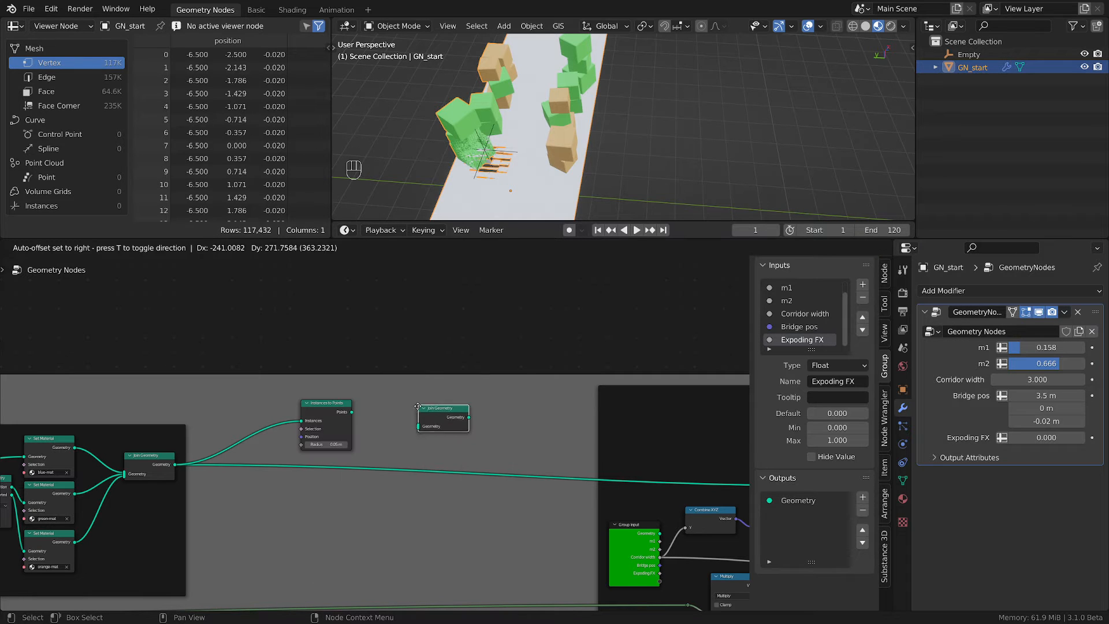
click(413, 443)
scroll(414, 438, up, 1)
drag(456, 425, 461, 455)
drag(333, 401, 433, 476)
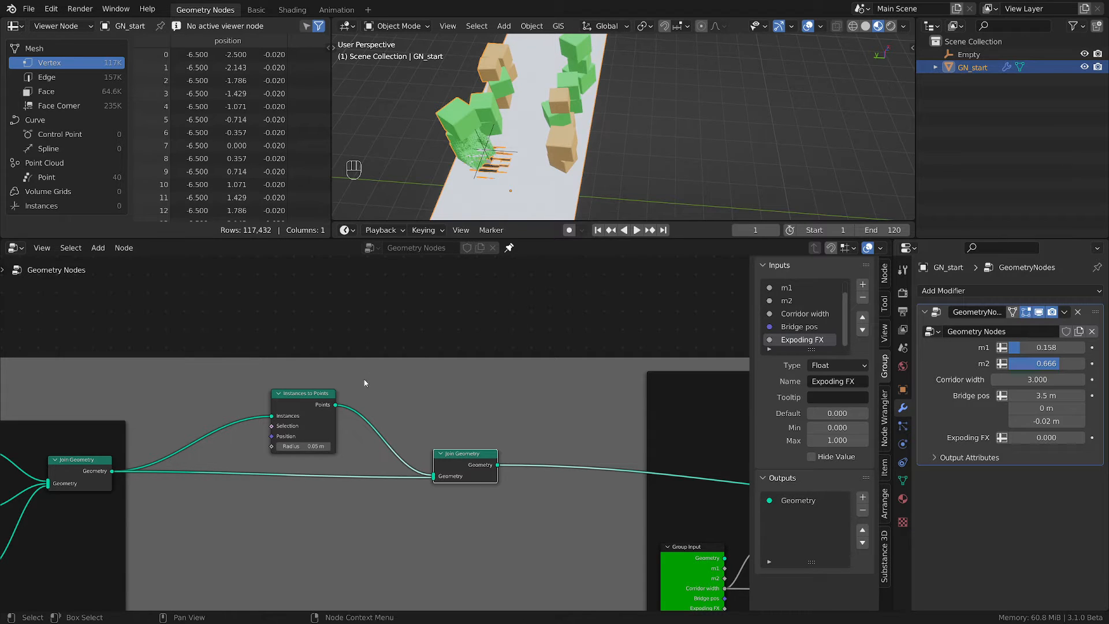
drag(317, 400, 267, 394)
scroll(297, 404, up, 1)
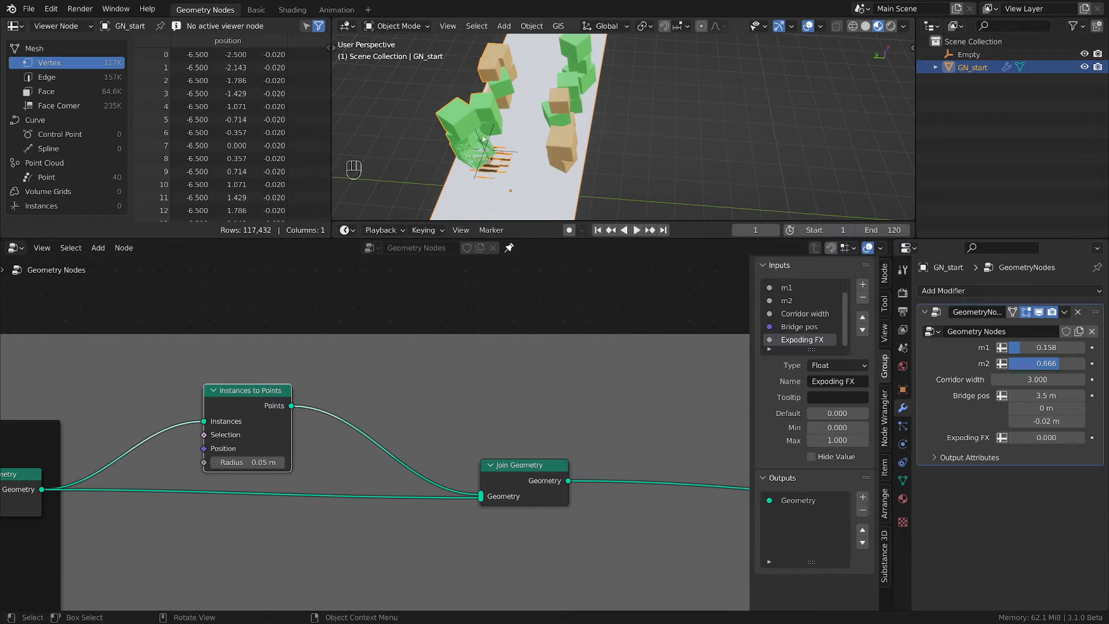
- Mute the direct link between the two Join Geometry nodes to inspect the points on the bridge, and unmute it
ctrl+alt+right_drag(376, 514, 403, 482)
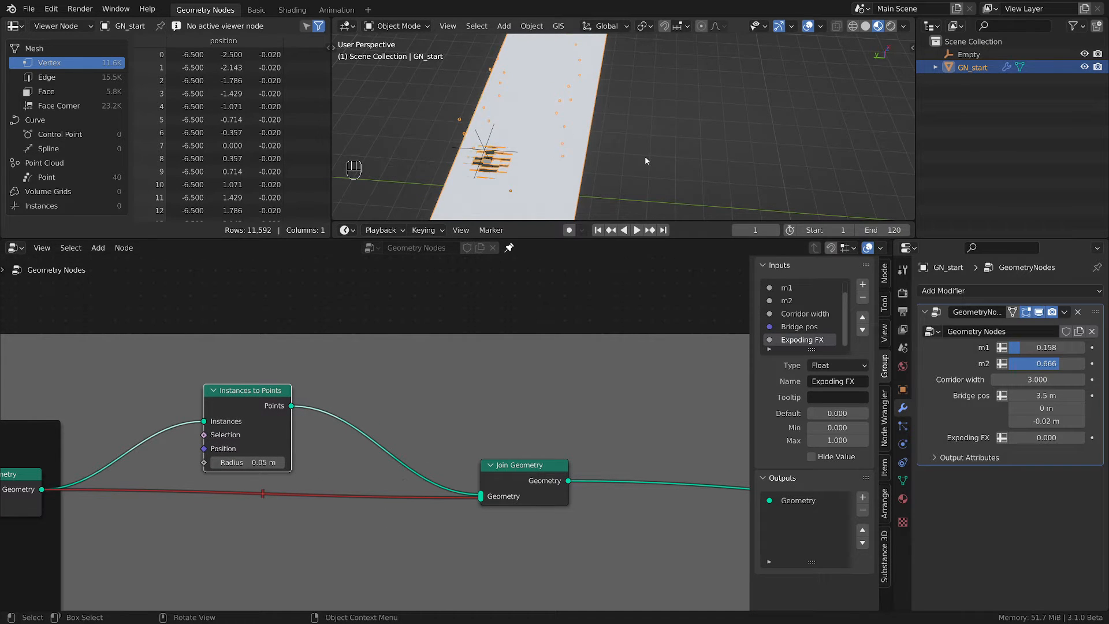
middle_drag(644, 156, 616, 202)
middle_drag(630, 439, 252, 413)
scroll(252, 413, down, 2)
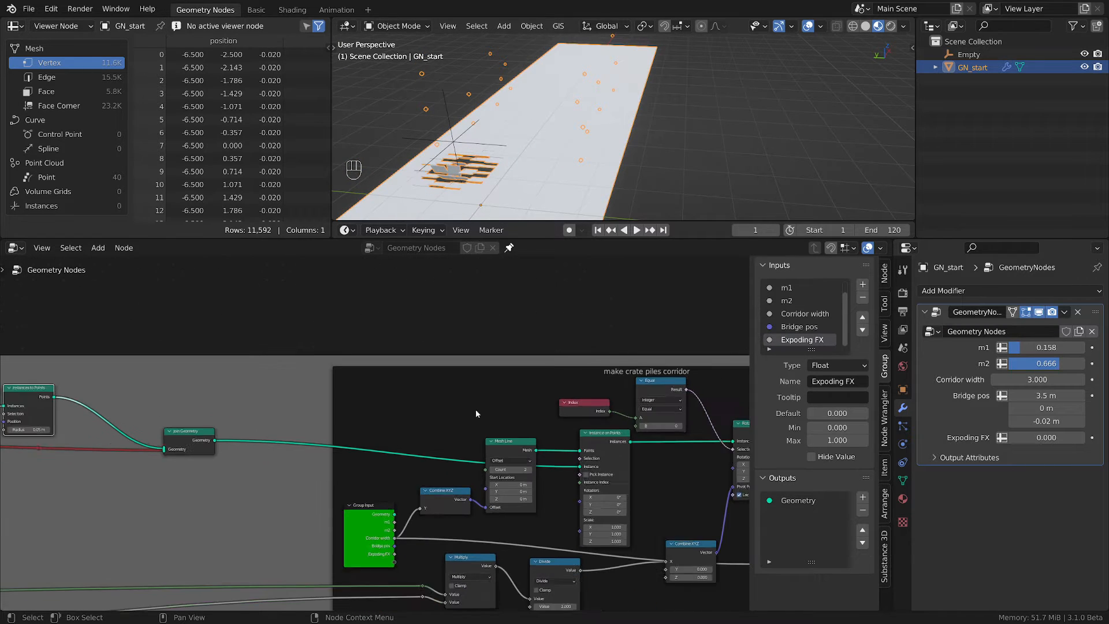
middle_drag(572, 167, 474, 149)
middle_drag(107, 457, 411, 486)
ctrl+alt+right_drag(424, 463, 427, 492)
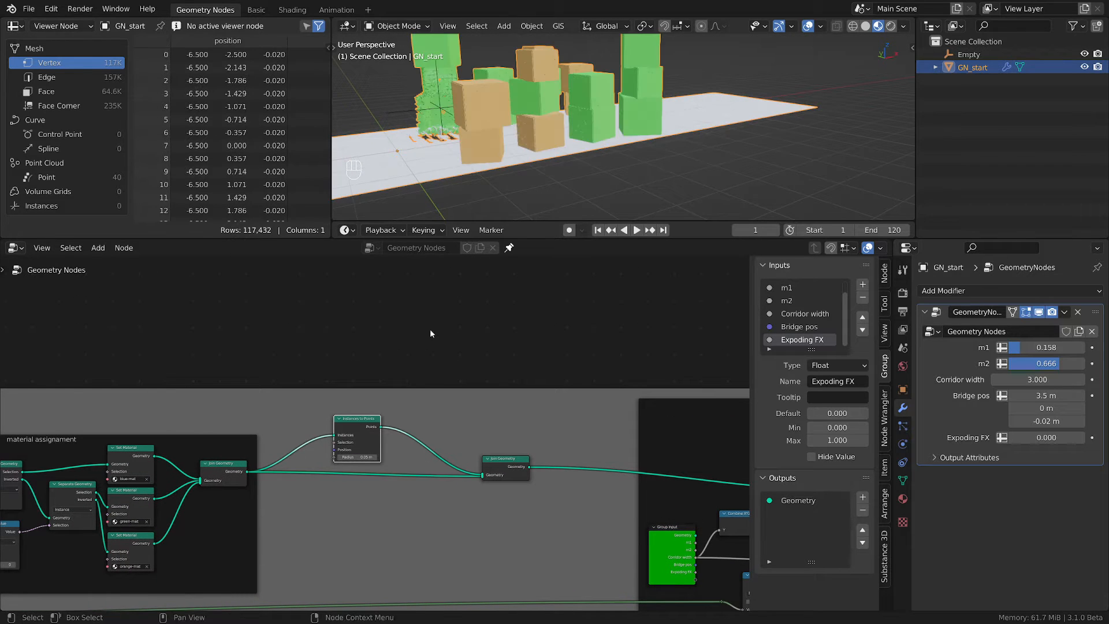
- Inspect the restored crates up close and review the crates & bridge exploding FX frame at the end of the node tree
middle_drag(458, 144, 520, 133)
scroll(542, 121, up, 4)
scroll(543, 124, up, 2)
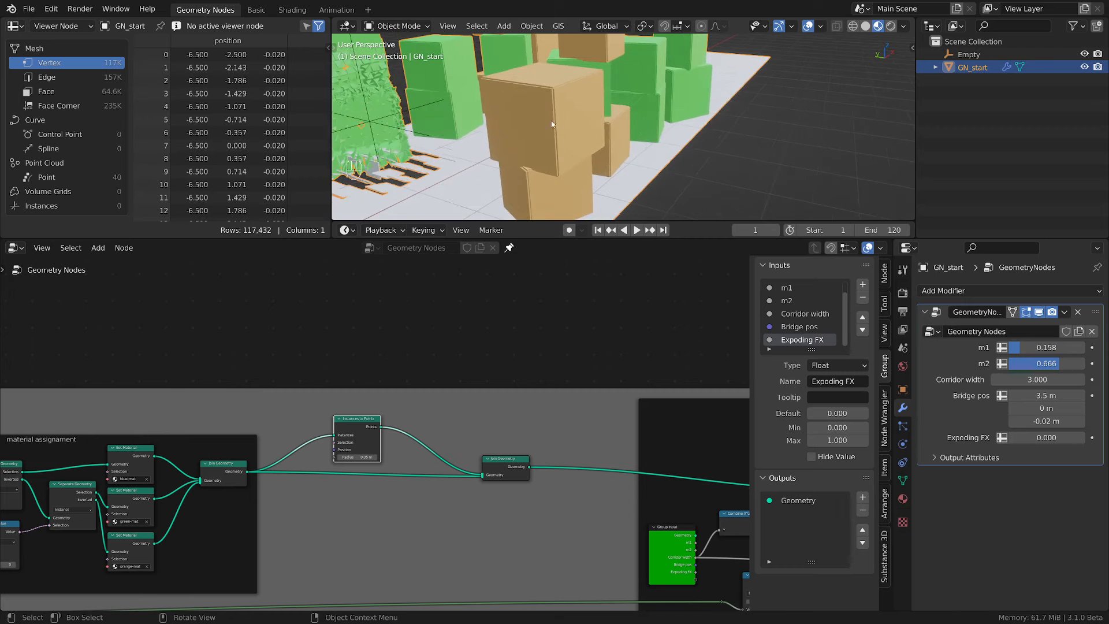
scroll(563, 122, down, 1)
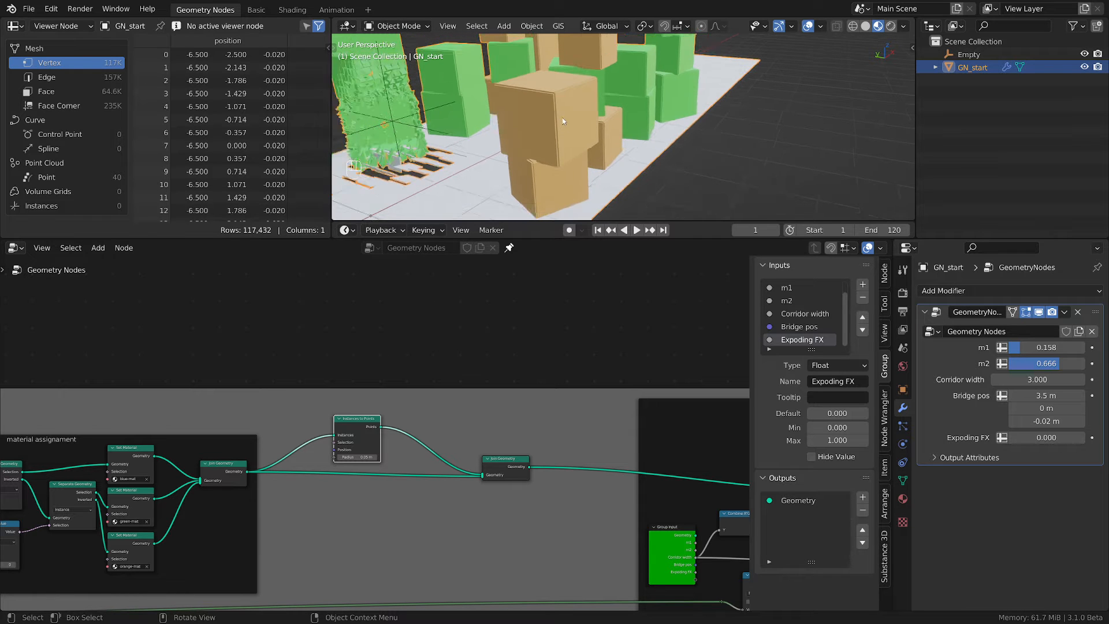
middle_drag(674, 418, 454, 442)
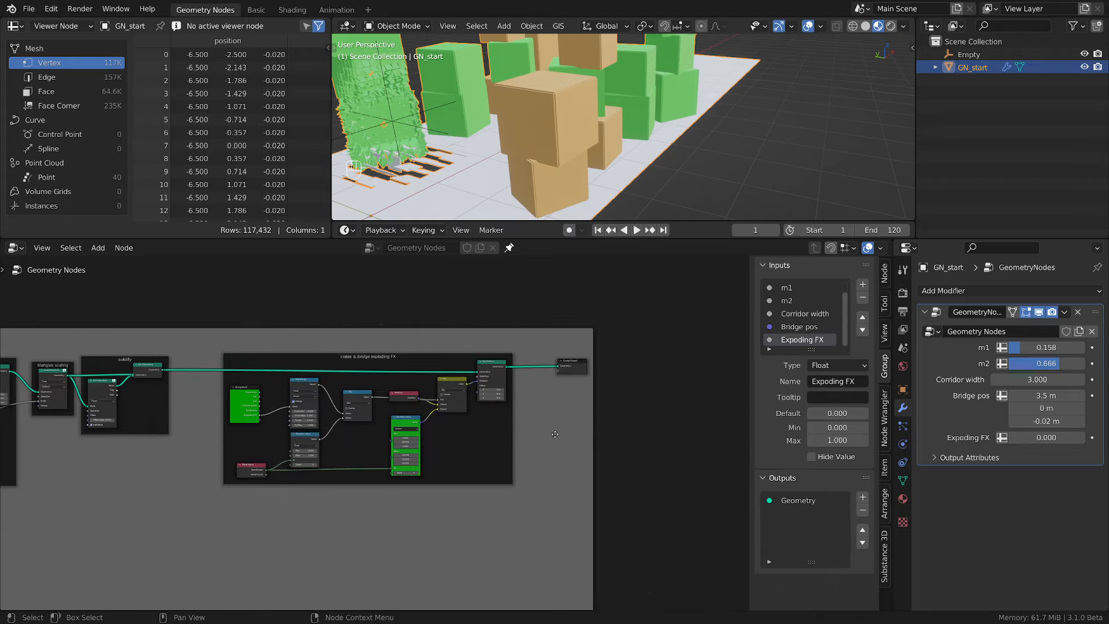
middle_drag(554, 434, 410, 423)
scroll(432, 410, up, 2)
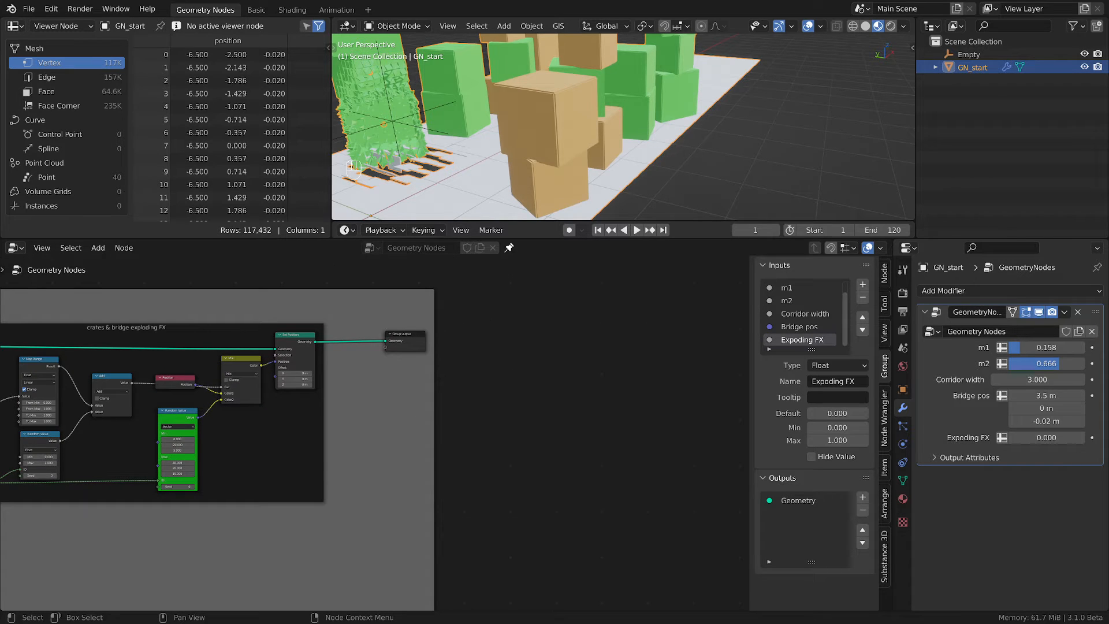
scroll(364, 398, down, 3)
middle_drag(325, 422, 616, 444)
scroll(446, 415, up, 1)
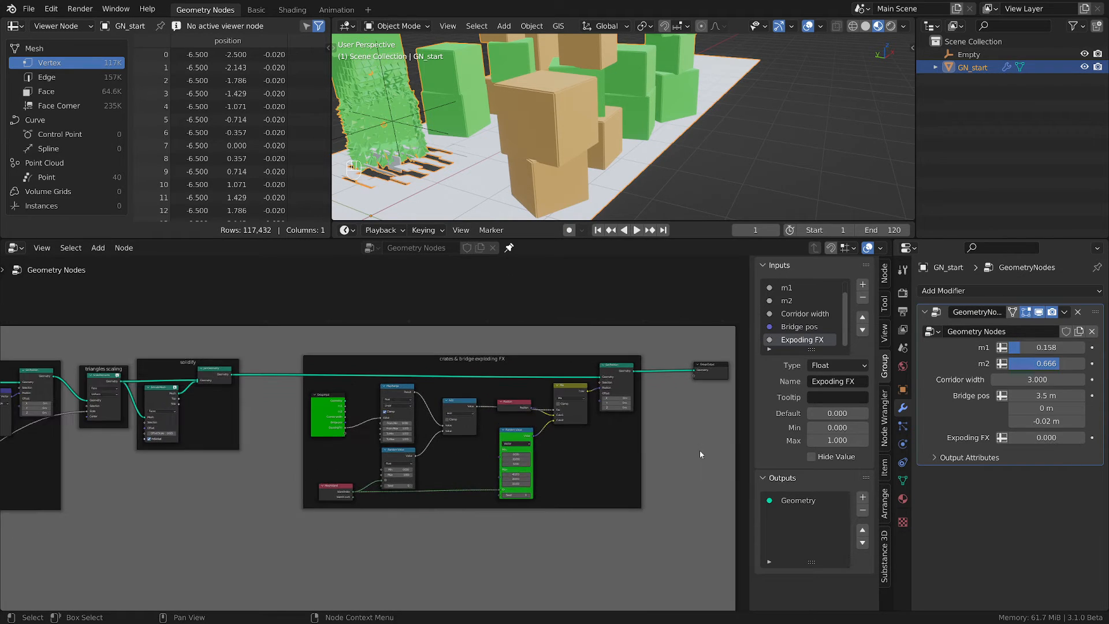
- Move the Group Output node farther out and shift the crates & bridge exploding FX frame toward it, leaving space before the frame
middle_drag(700, 450, 511, 460)
key(g)
click(646, 415)
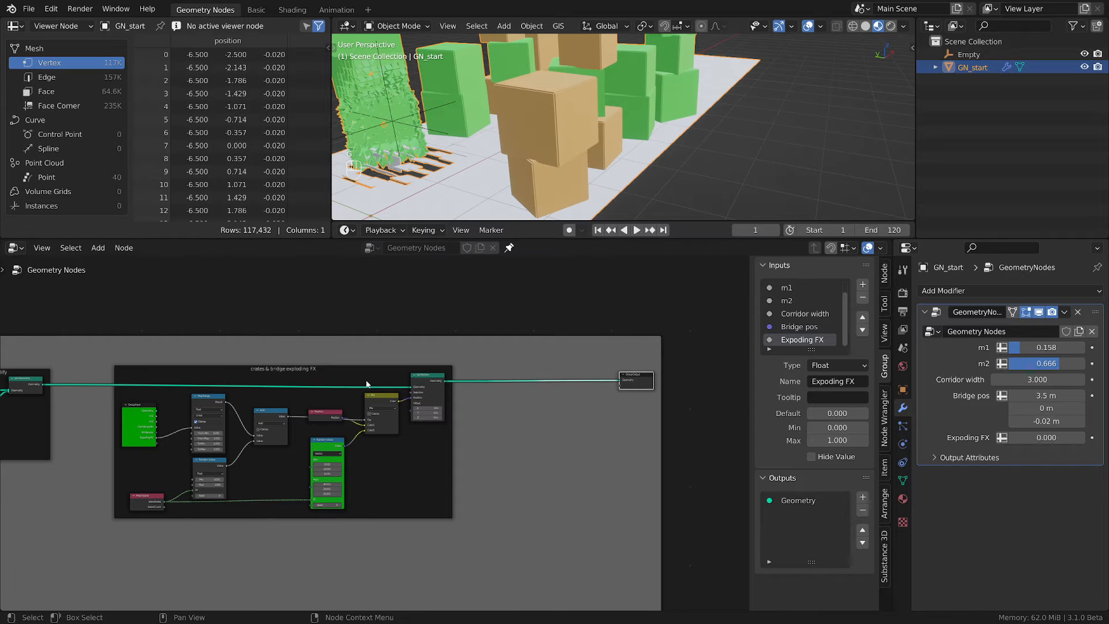
click(296, 372)
drag(296, 373, 448, 373)
scroll(368, 520, up, 4)
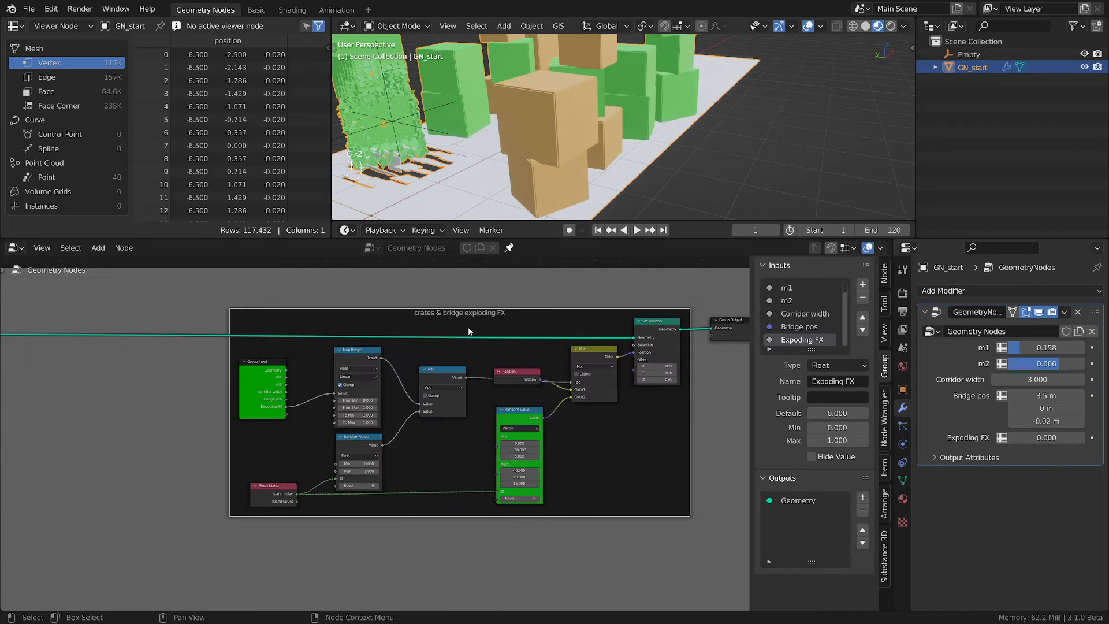
drag(459, 313, 442, 304)
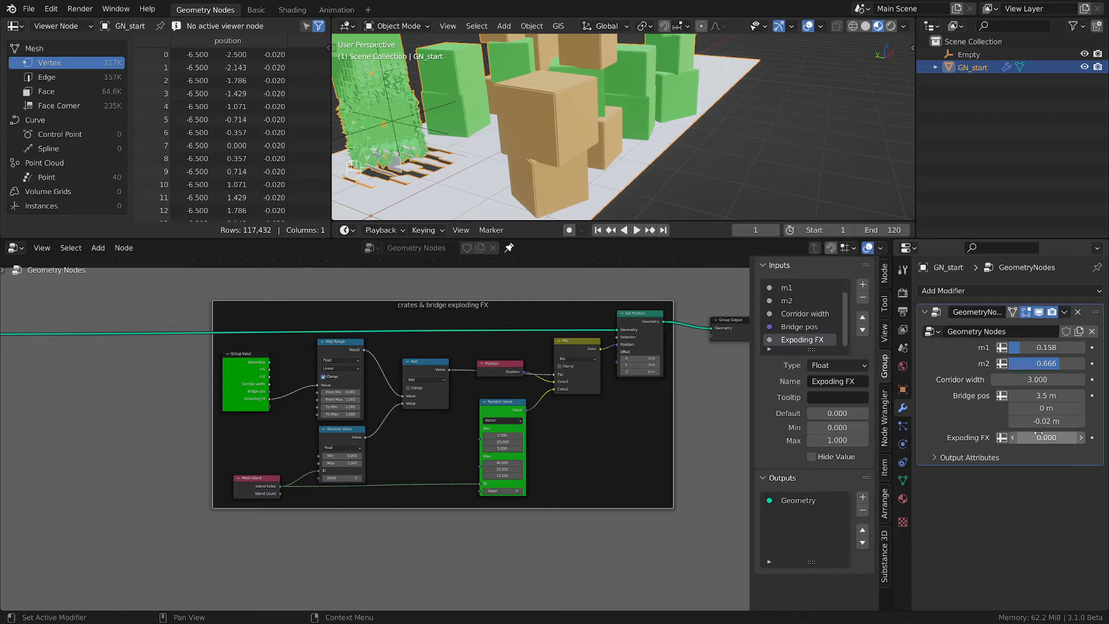
- Insert a Separate Components node on the link between the solidify frame's Join Geometry node and the crates & bridge exploding FX frame
mouse_move(1046, 437)
mouse_down()
mouse_move(1097, 438)
mouse_move(1045, 438)
mouse_up()
scroll(100, 469, down, 5)
middle_drag(100, 469, 430, 462)
scroll(334, 412, up, 3)
scroll(333, 411, up, 1)
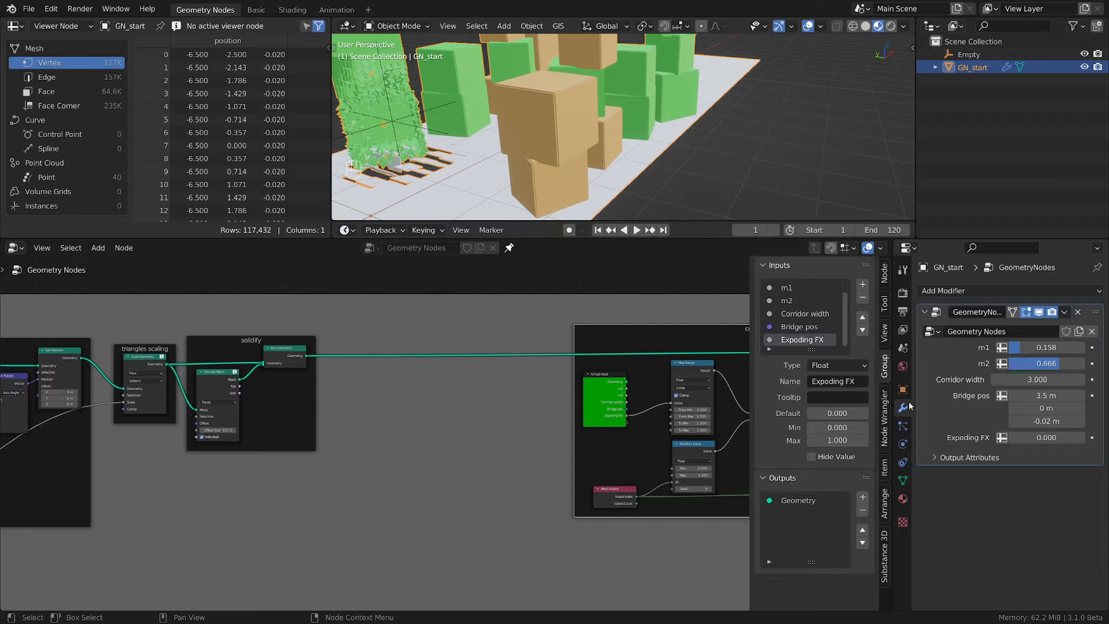
middle_drag(557, 428, 331, 430)
scroll(276, 412, down, 1)
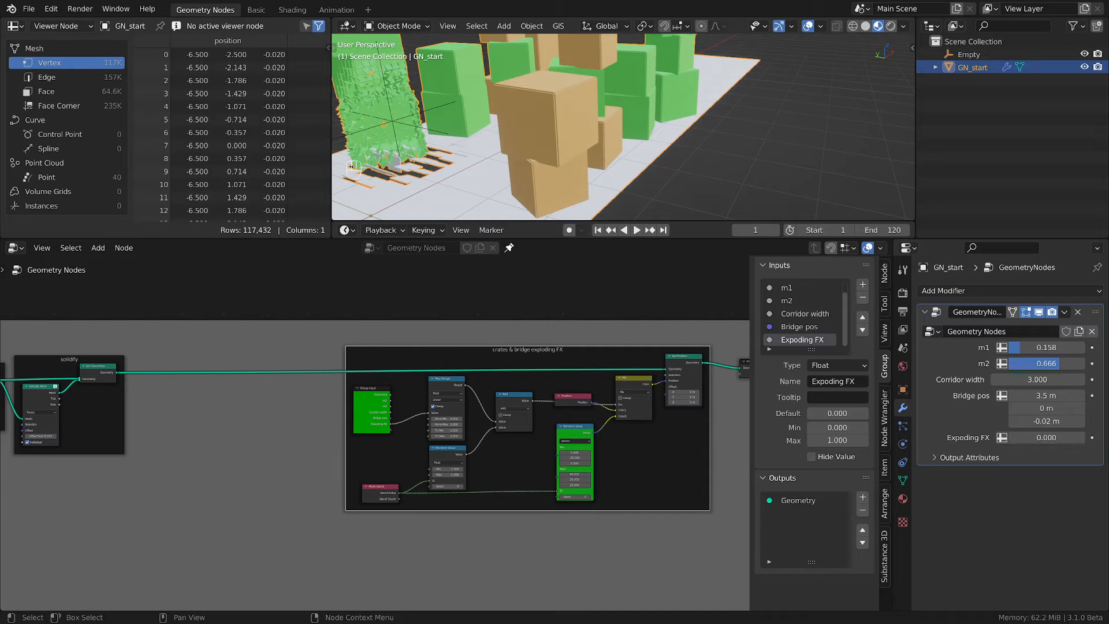
middle_drag(247, 437, 423, 441)
scroll(320, 390, up, 3)
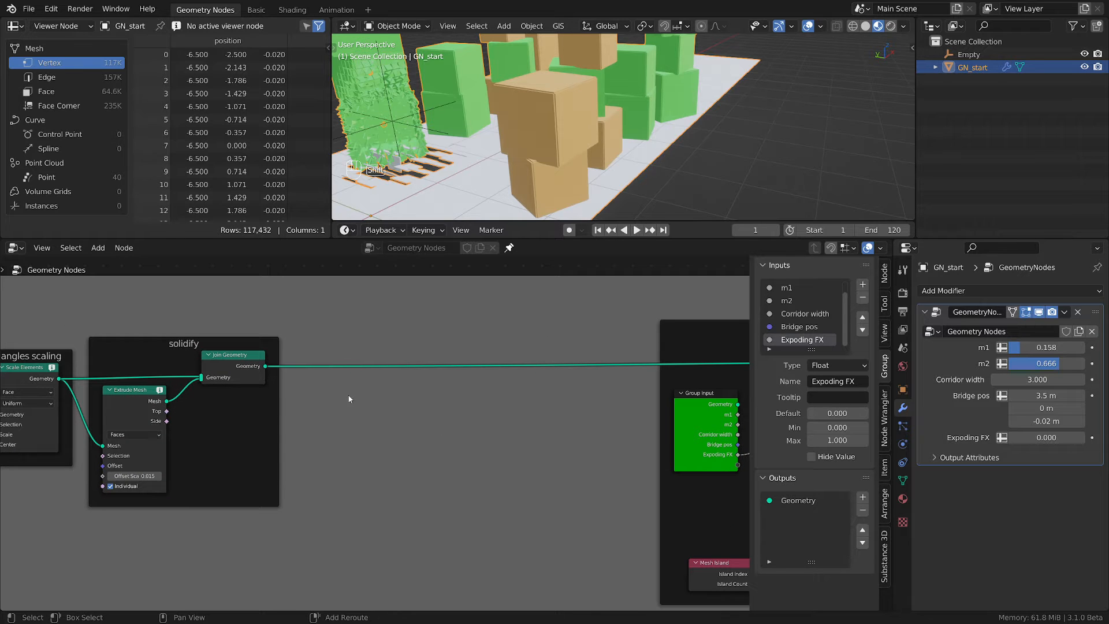
key(shift+a)
mouse_move(349, 398)
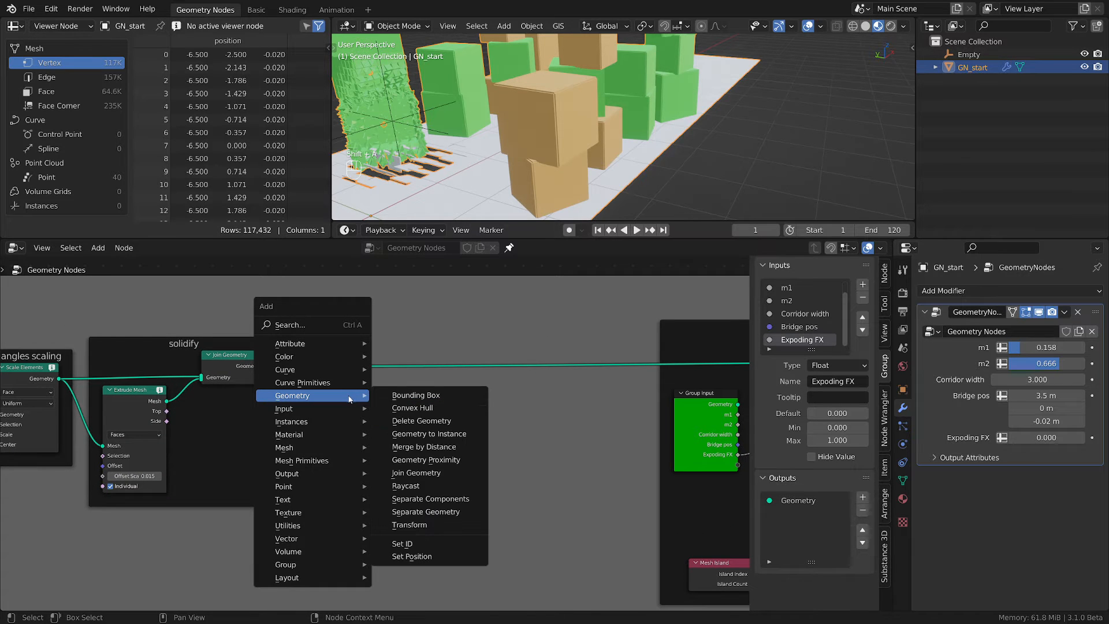
click(422, 498)
click(350, 432)
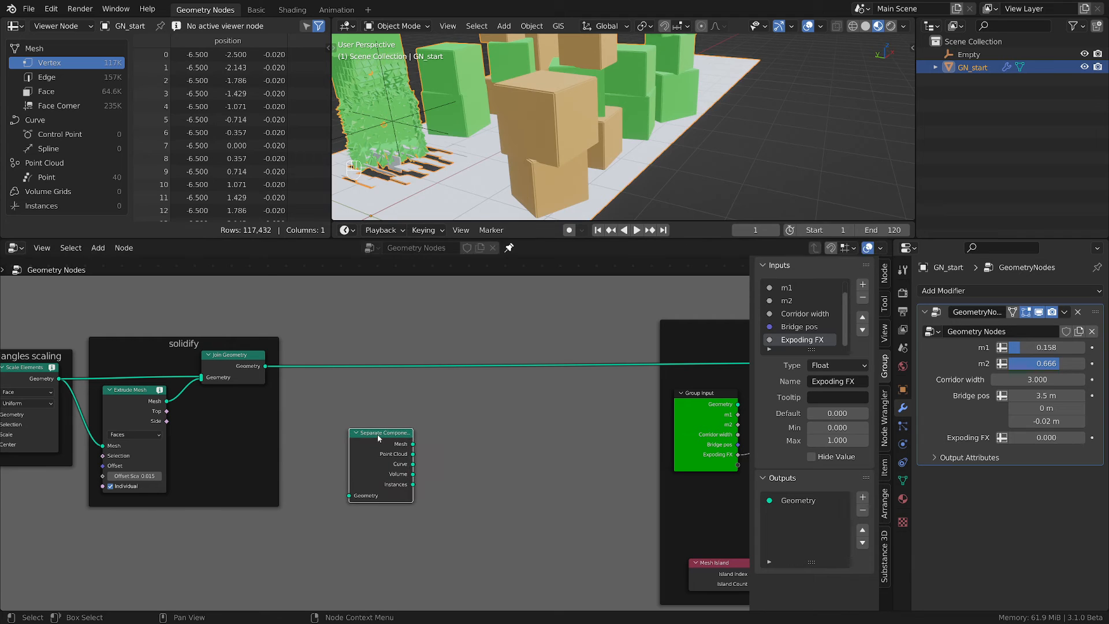
drag(378, 438, 349, 367)
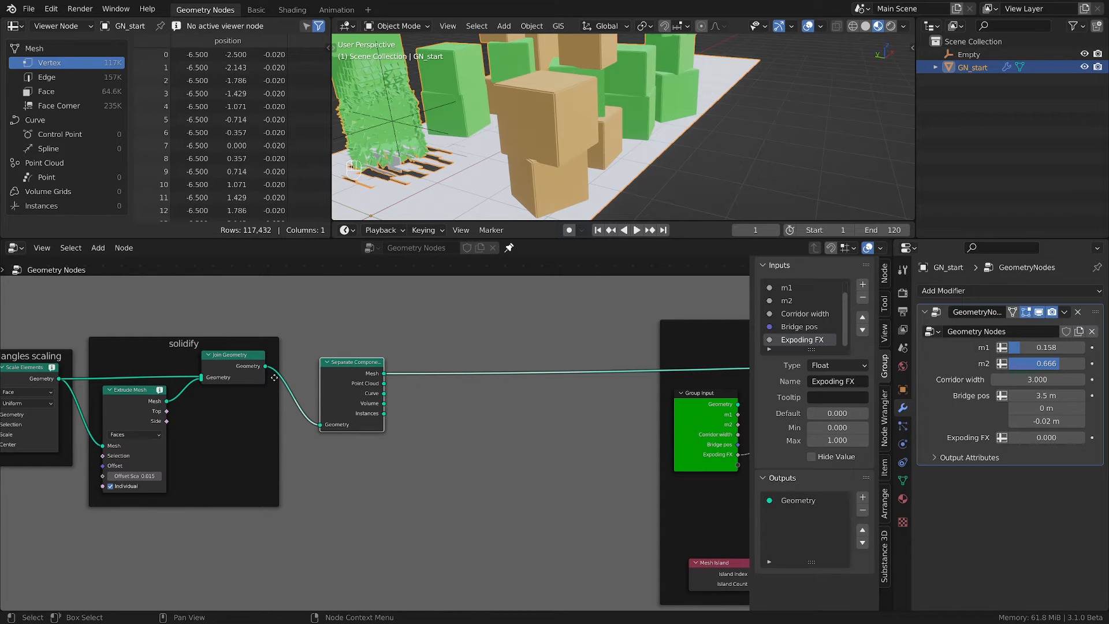
mouse_move(267, 368)
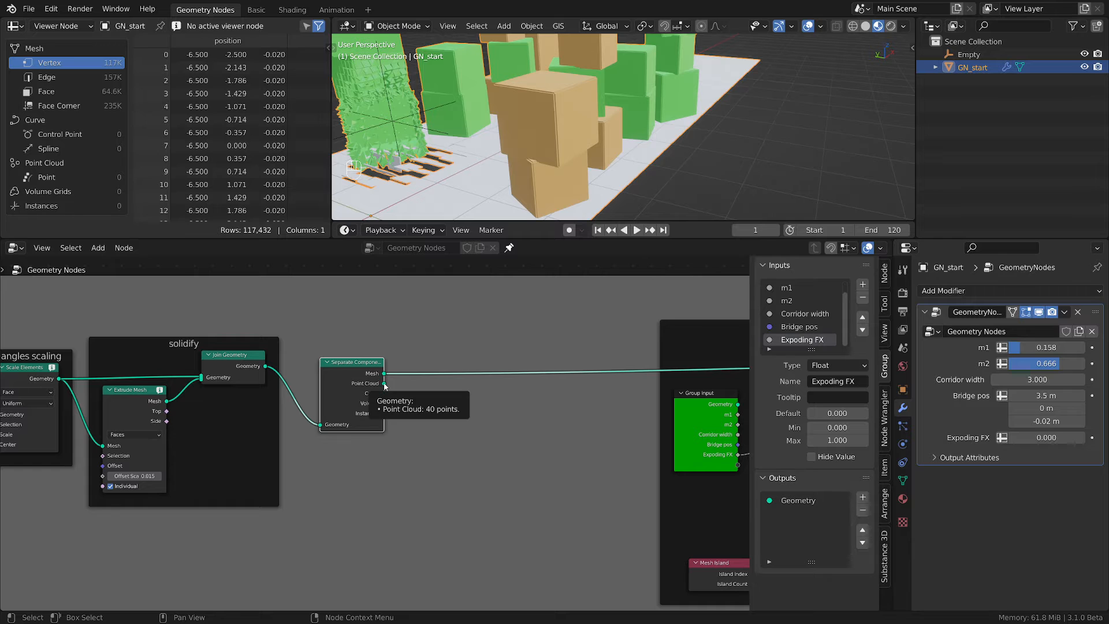
- Move the crates & bridge exploding FX frame closer to the Separate Components node, leaving a small gap between them
scroll(602, 518, down, 3)
middle_drag(602, 517, 311, 413)
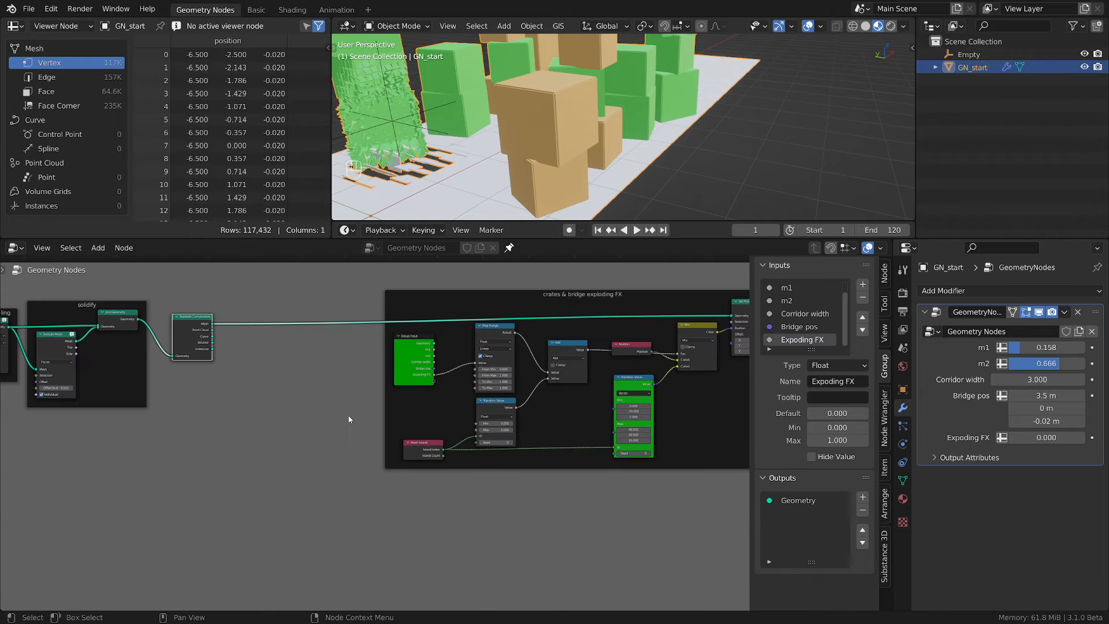
scroll(219, 441, down, 3)
scroll(219, 441, up, 6)
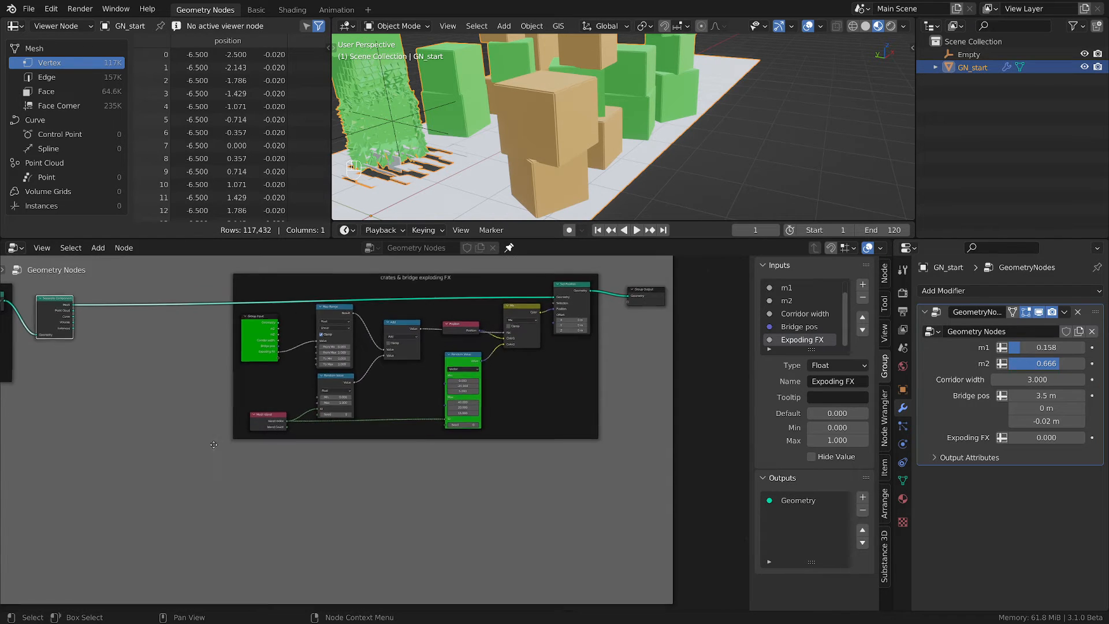
middle_drag(220, 441, 375, 450)
middle_drag(484, 373, 410, 400)
scroll(428, 396, down, 2)
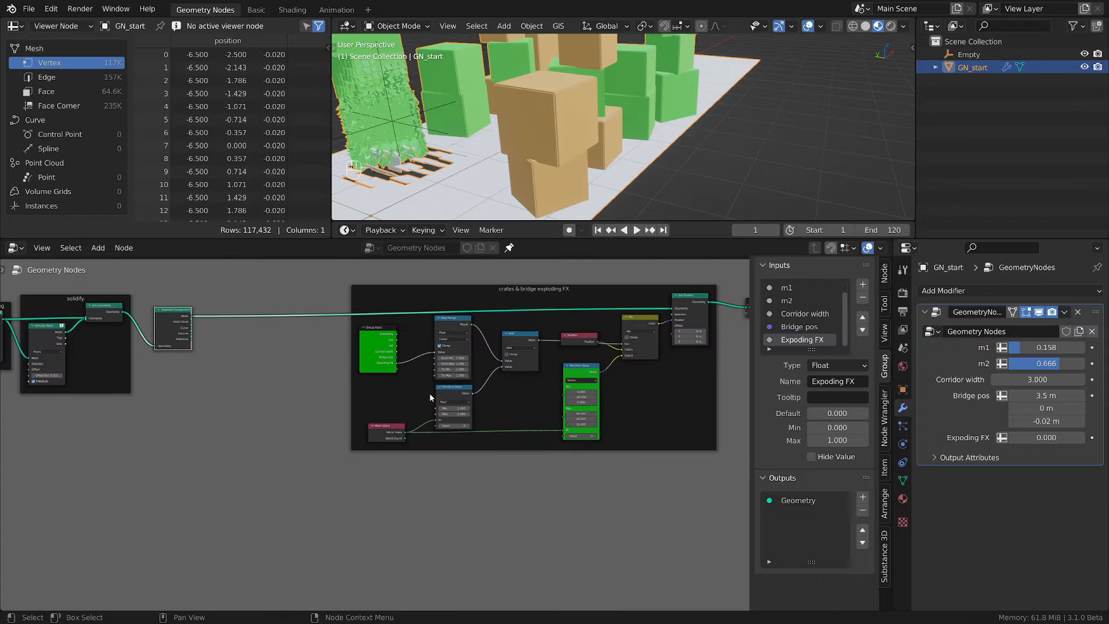
drag(498, 286, 408, 345)
click(409, 455)
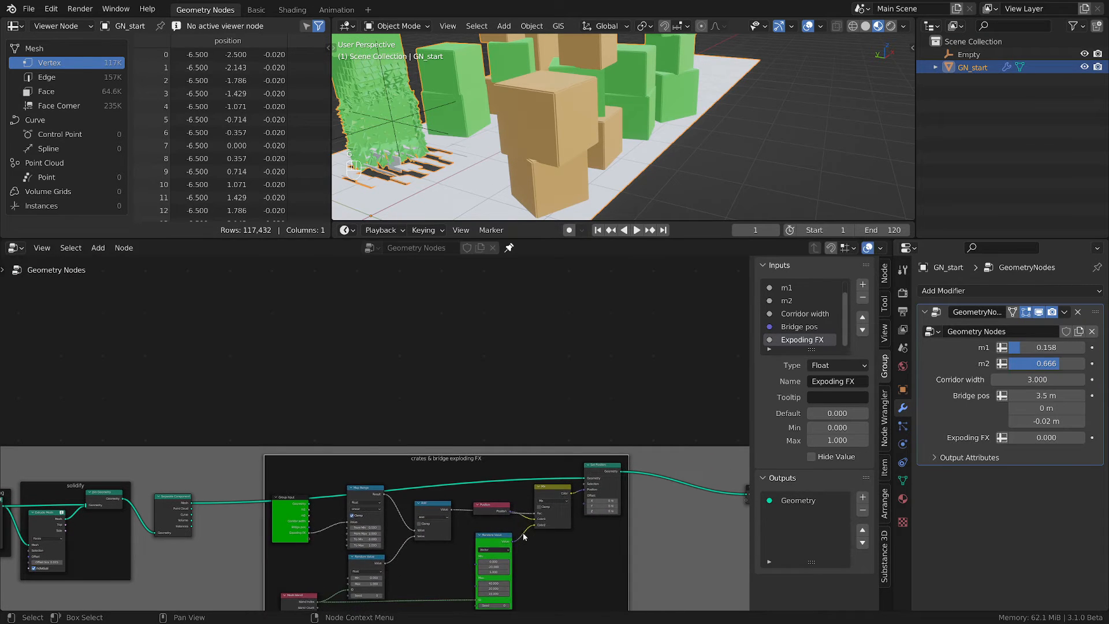
middle_drag(565, 522, 598, 423)
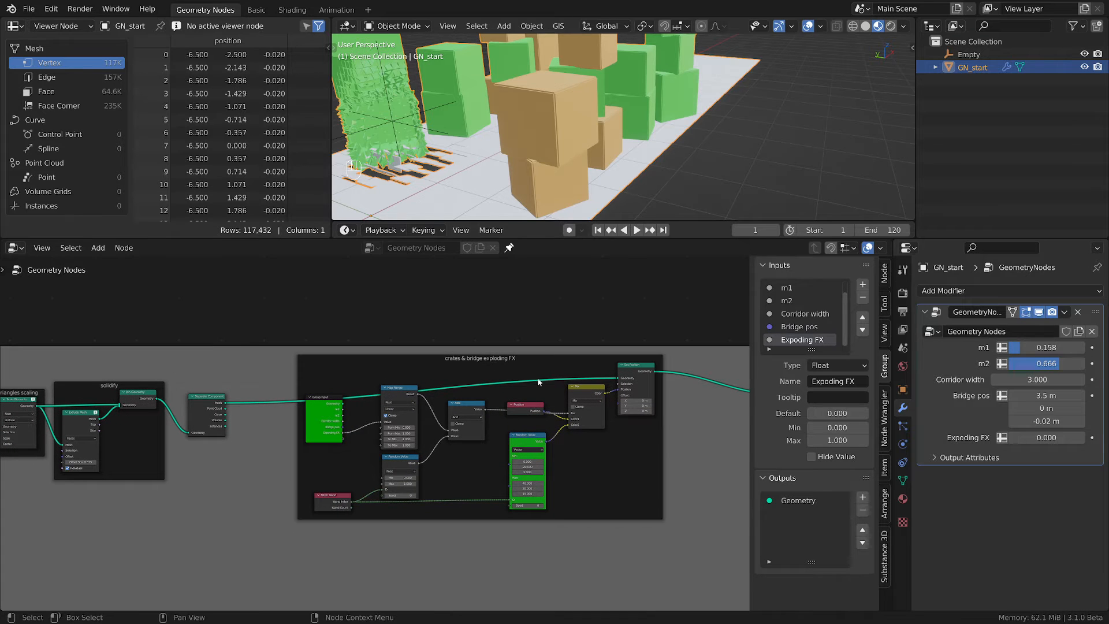
click(356, 387)
key(g)
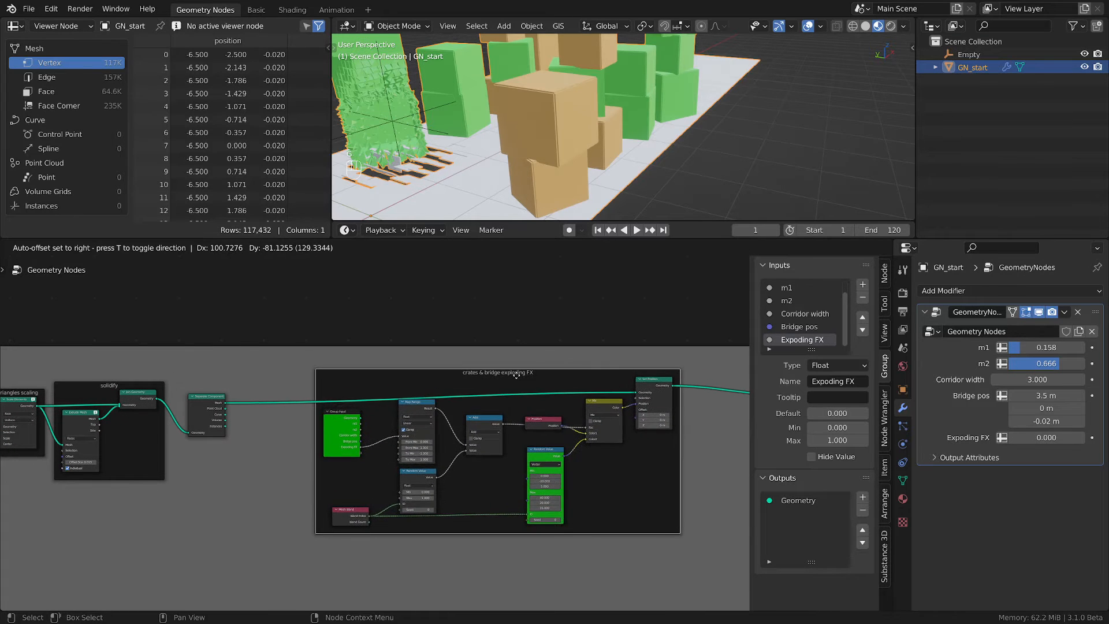
click(374, 401)
scroll(243, 460, up, 2)
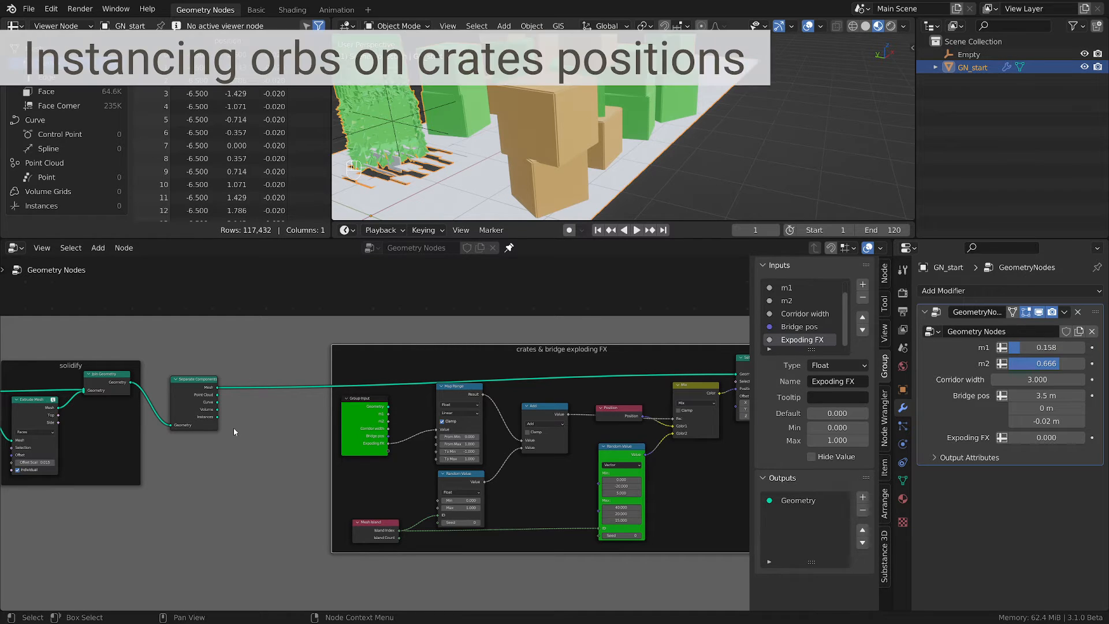
- Add an Instance on Points node below the exploding FX frame and connect the Point Cloud output to its Points input
scroll(234, 429, down, 2)
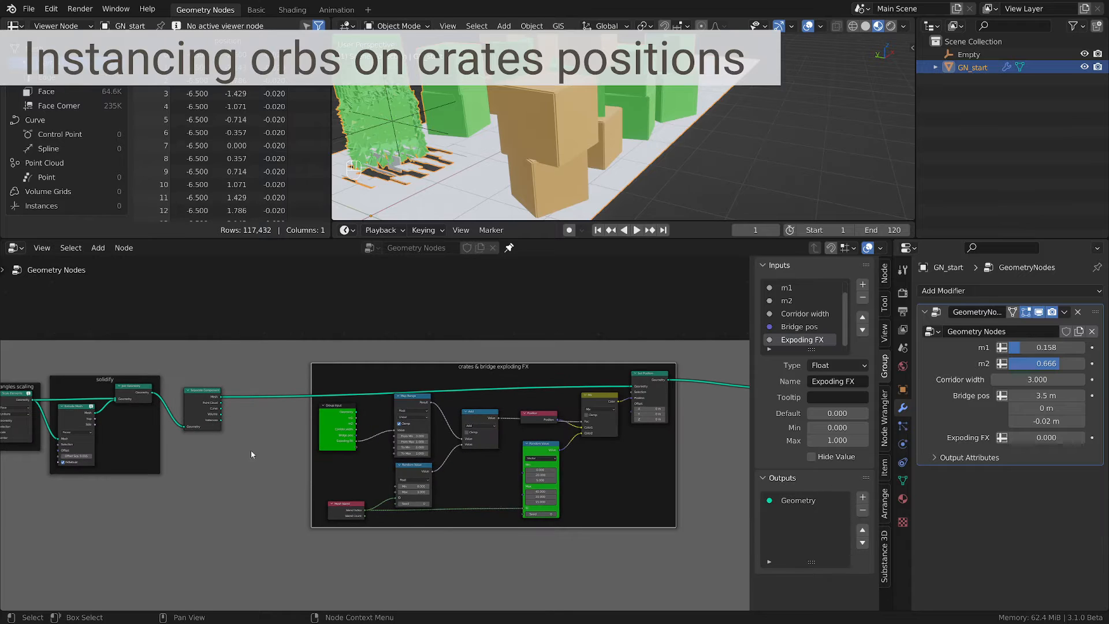
middle_drag(452, 609, 495, 543)
scroll(495, 546, up, 1)
key(shift+a)
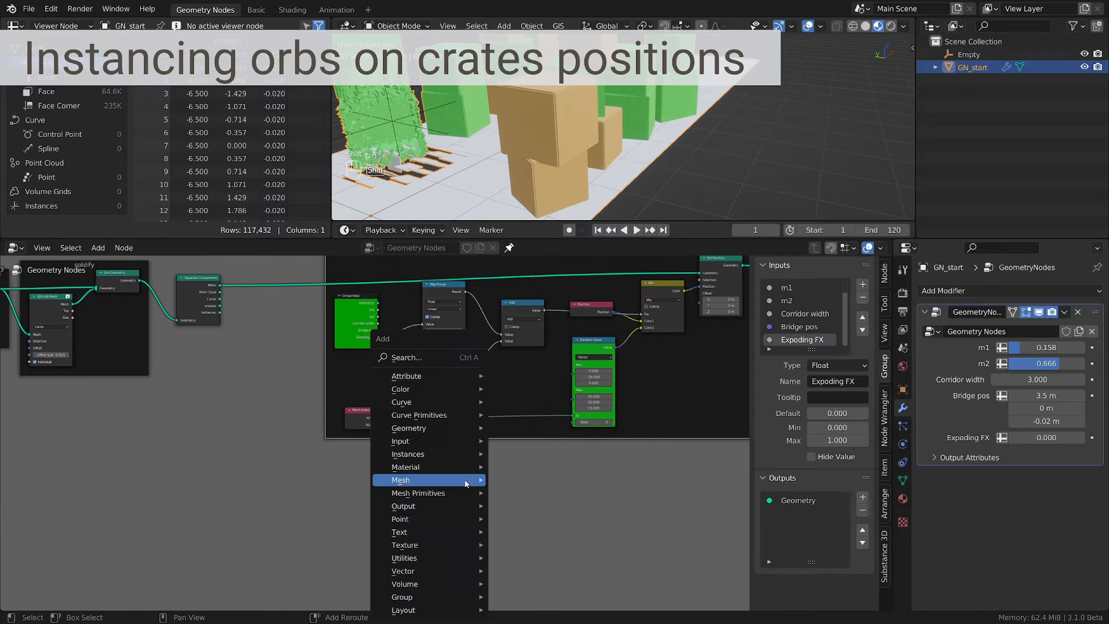
mouse_move(427, 435)
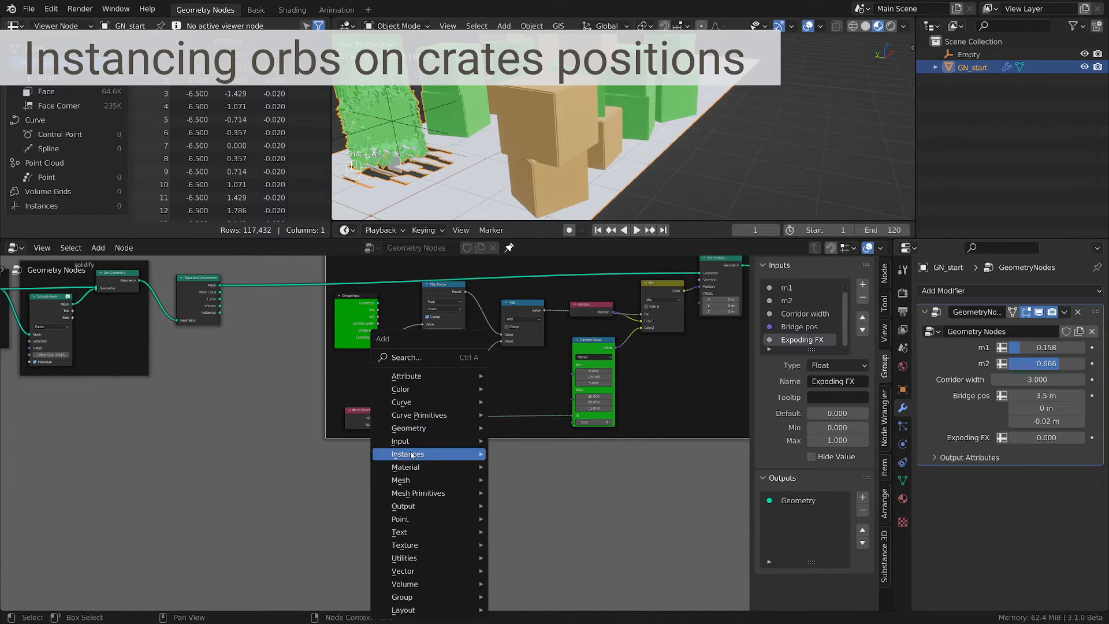
mouse_move(412, 456)
click(532, 455)
click(490, 458)
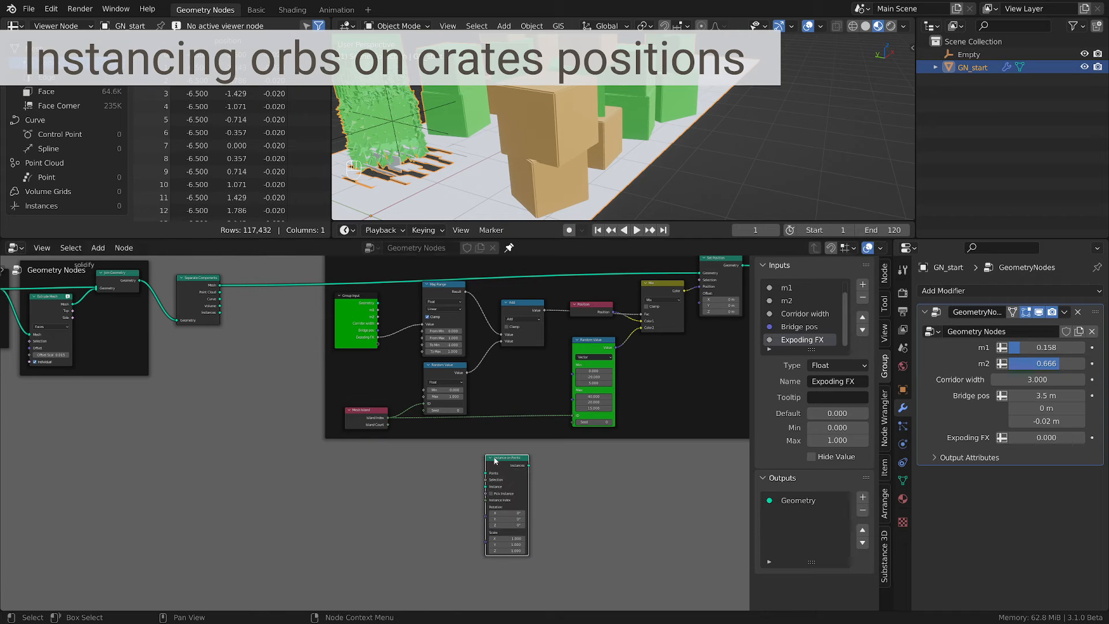
key(n)
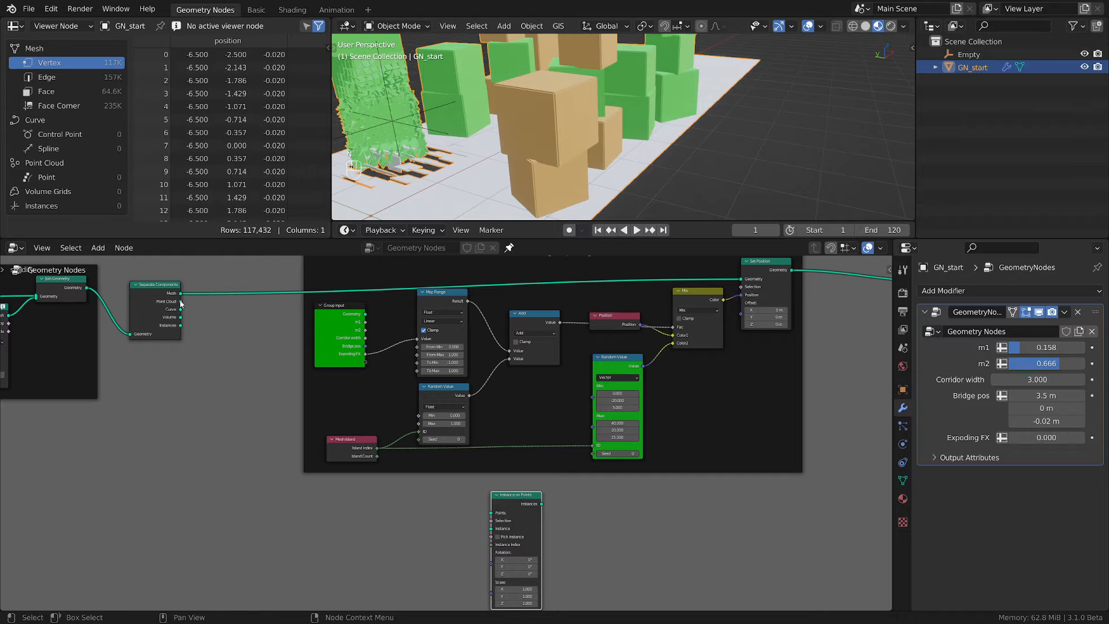
drag(181, 301, 491, 513)
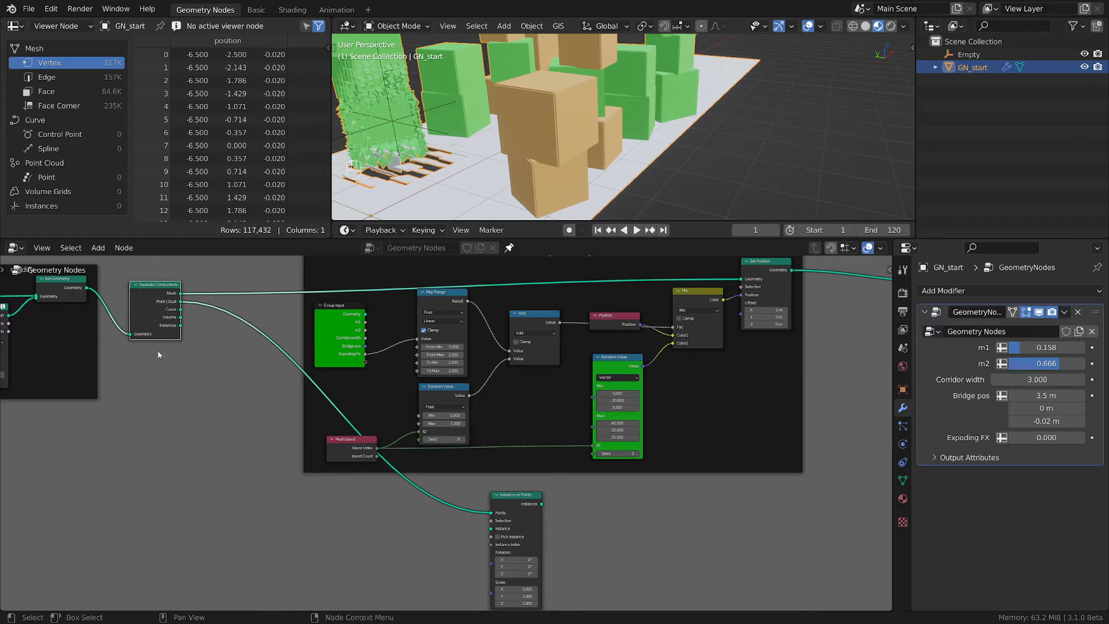
- Hide the unused sockets of the Separate Components node and nudge the node into place
key(ctrl+h)
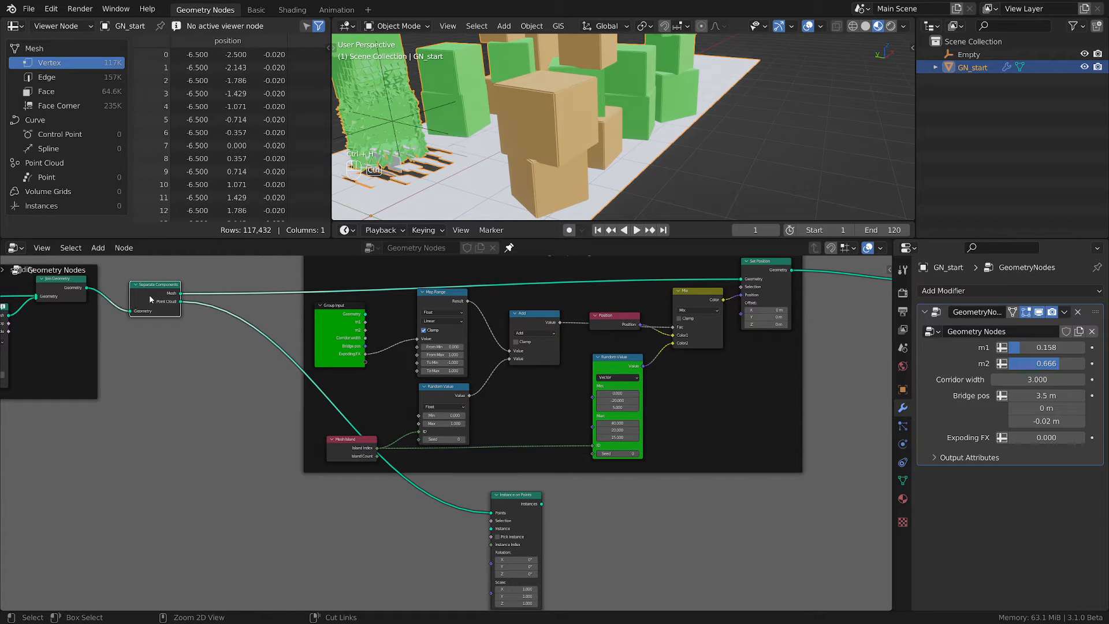
middle_drag(404, 200, 442, 174)
mouse_move(158, 296)
mouse_down()
mouse_move(163, 283)
mouse_move(163, 300)
mouse_up()
- Reposition the Instance on Points node, wrap it in a new frame, and label the frame "add crates inner orbs"
middle_drag(580, 526, 582, 487)
drag(524, 475, 482, 489)
key(ctrl+j)
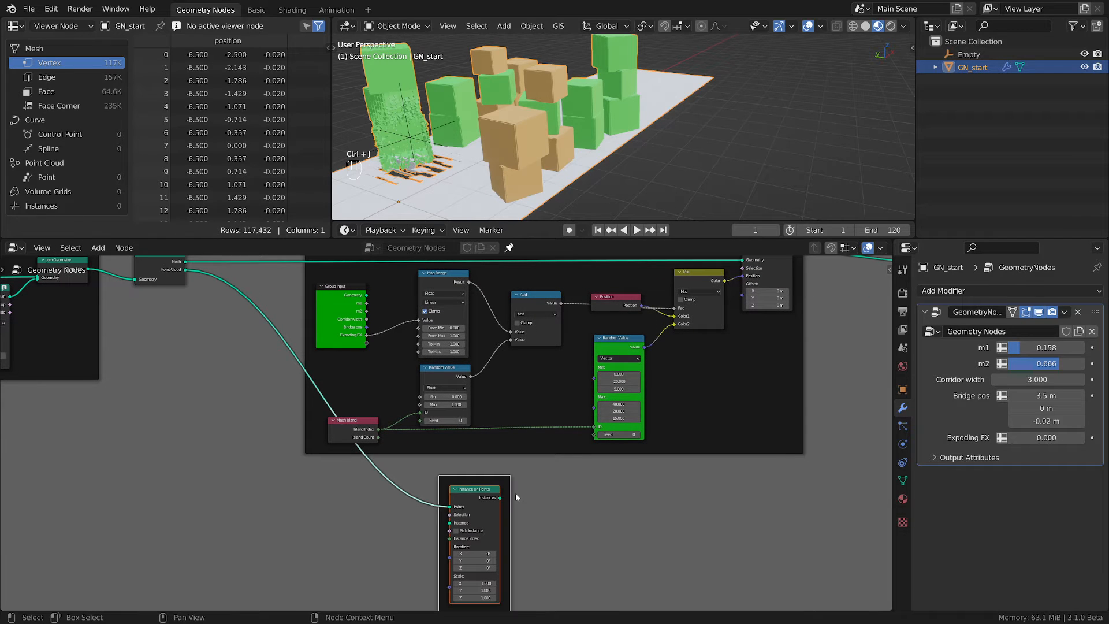
key(F2)
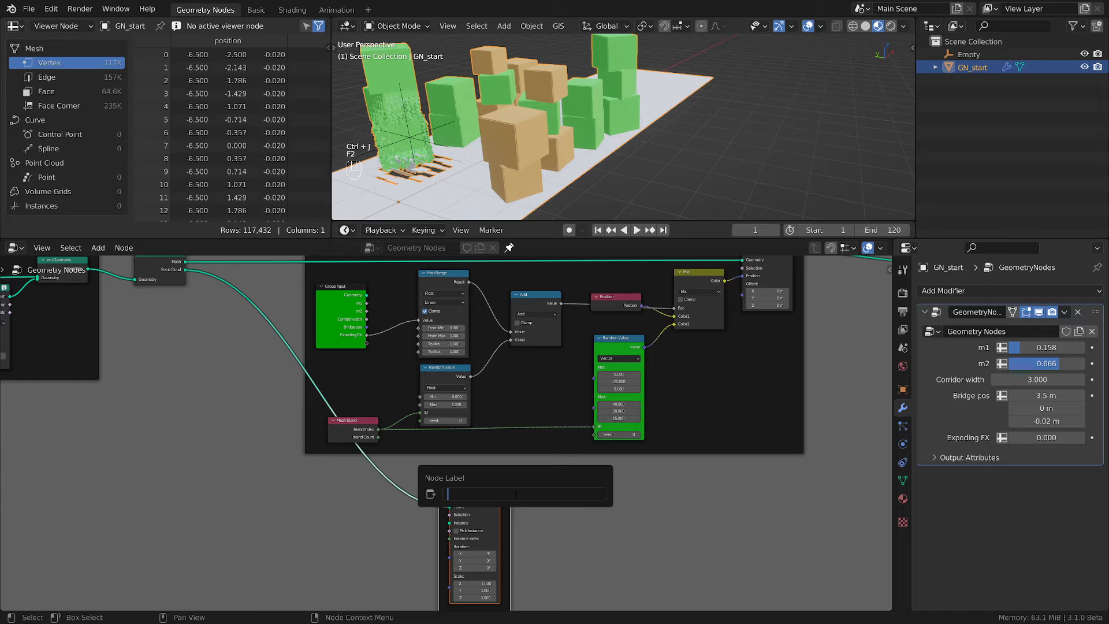
text(add crates inner orbs)
key(Return)
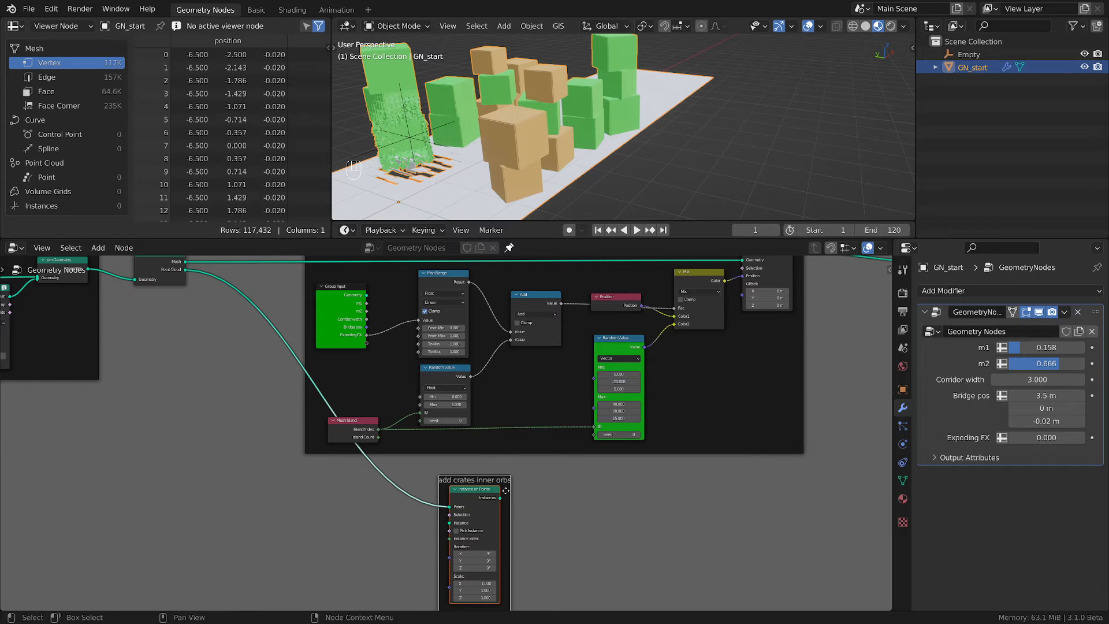
- Insert a Join Geometry node before the Group Output and connect the Instance on Points node's Instances output to it
scroll(561, 502, down, 4)
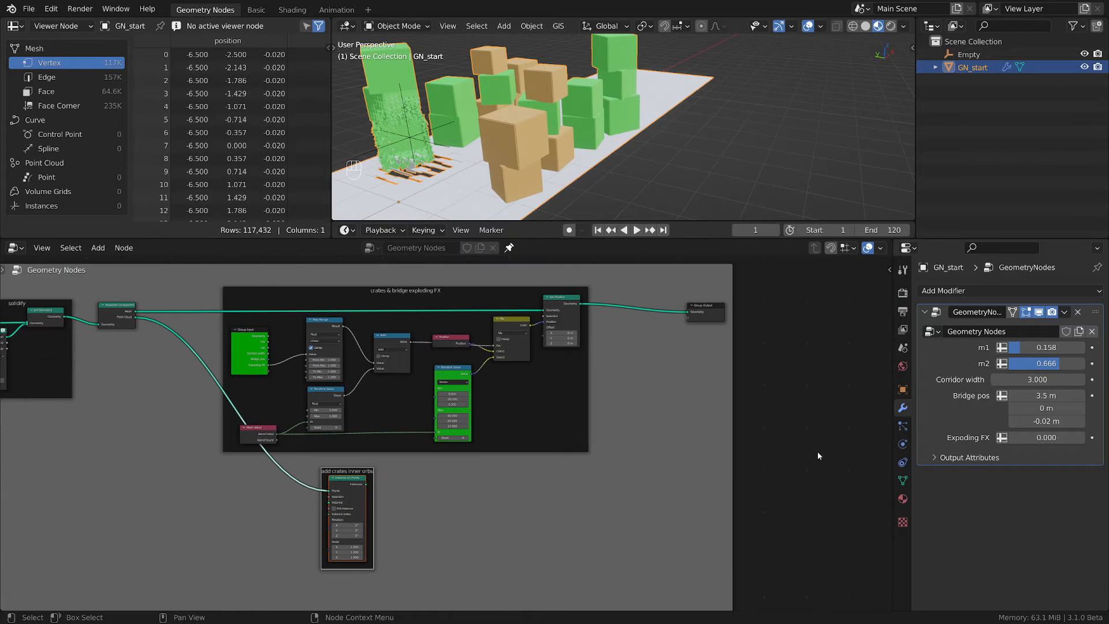
scroll(817, 452, down, 1)
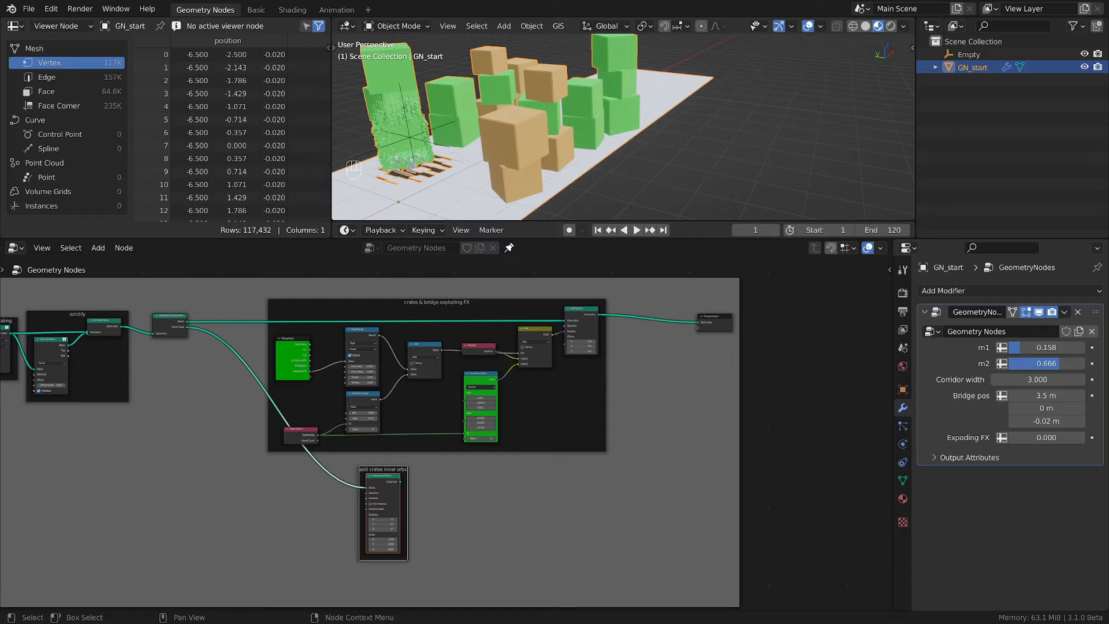
scroll(655, 441, up, 1)
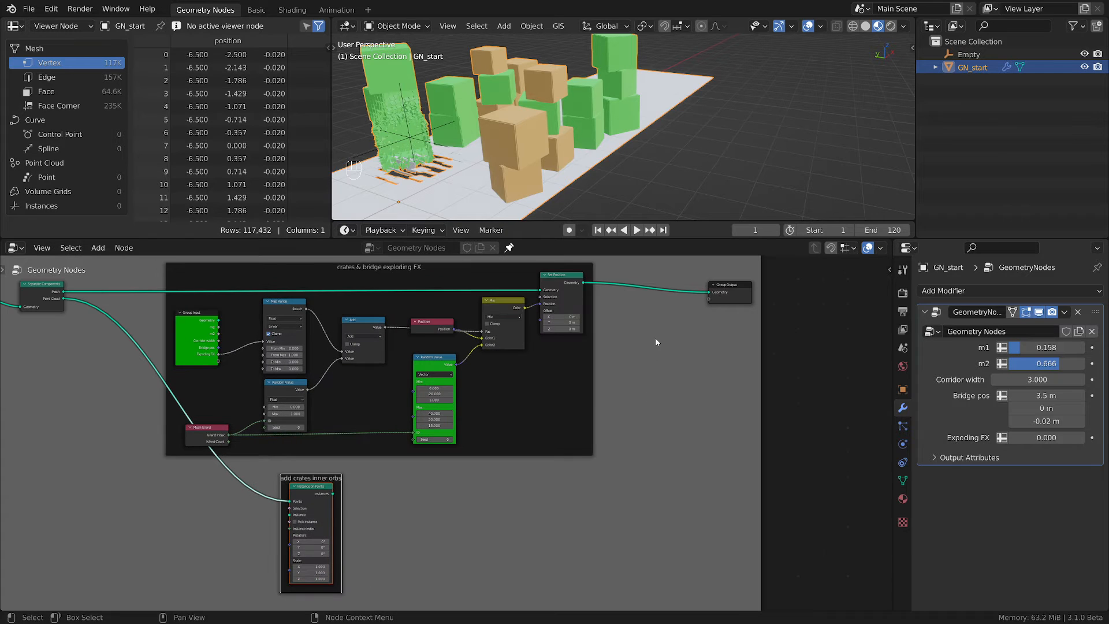
key(shift+a)
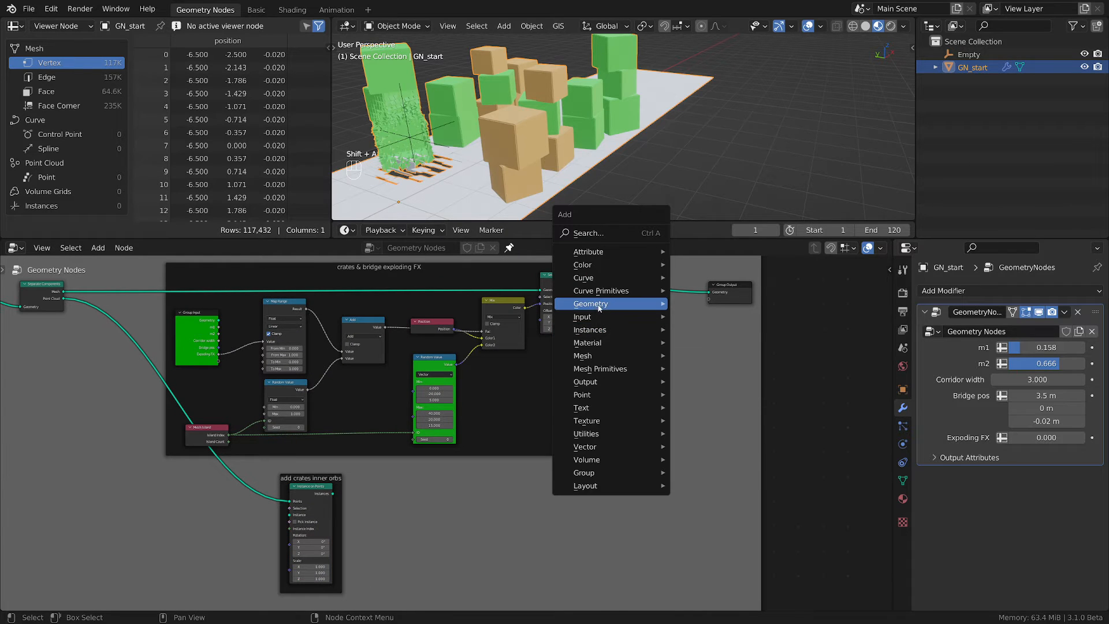
mouse_move(599, 308)
click(716, 381)
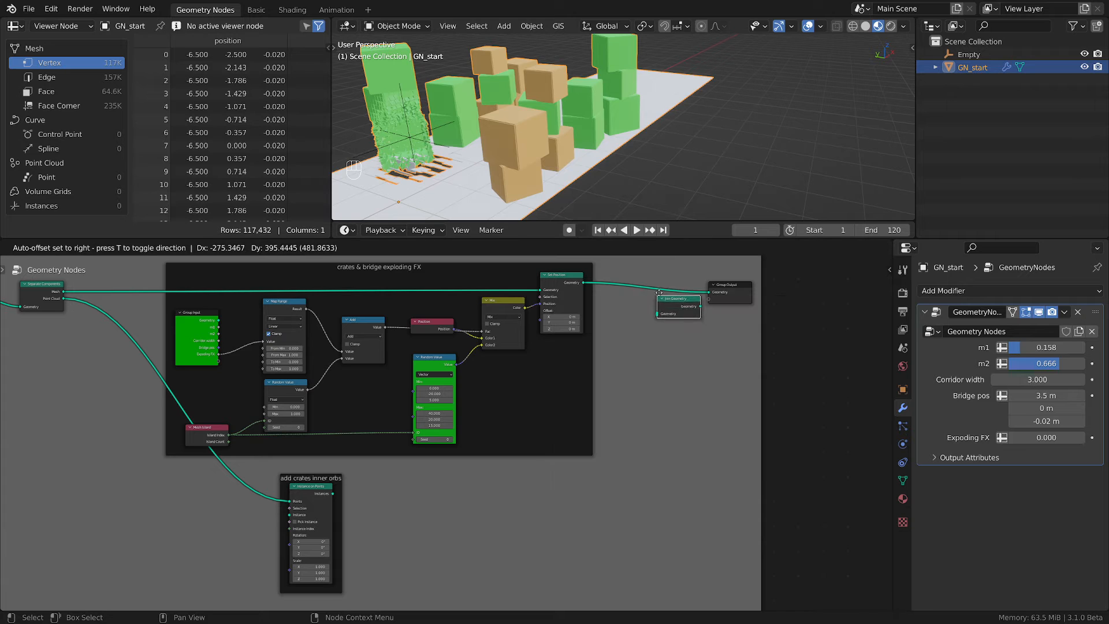
click(642, 285)
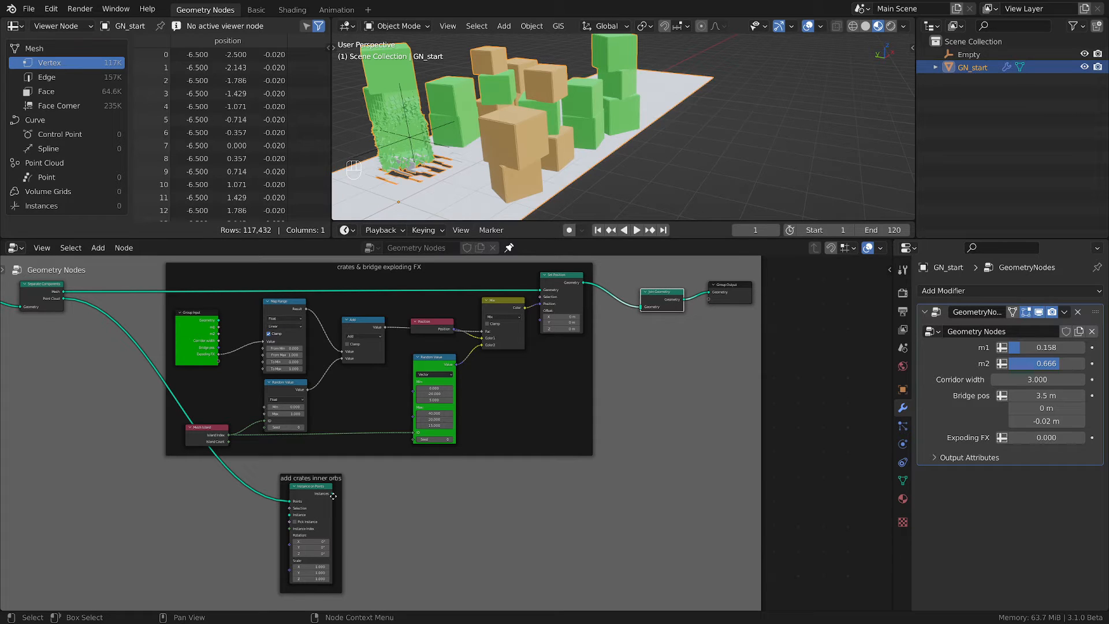
drag(334, 496, 640, 310)
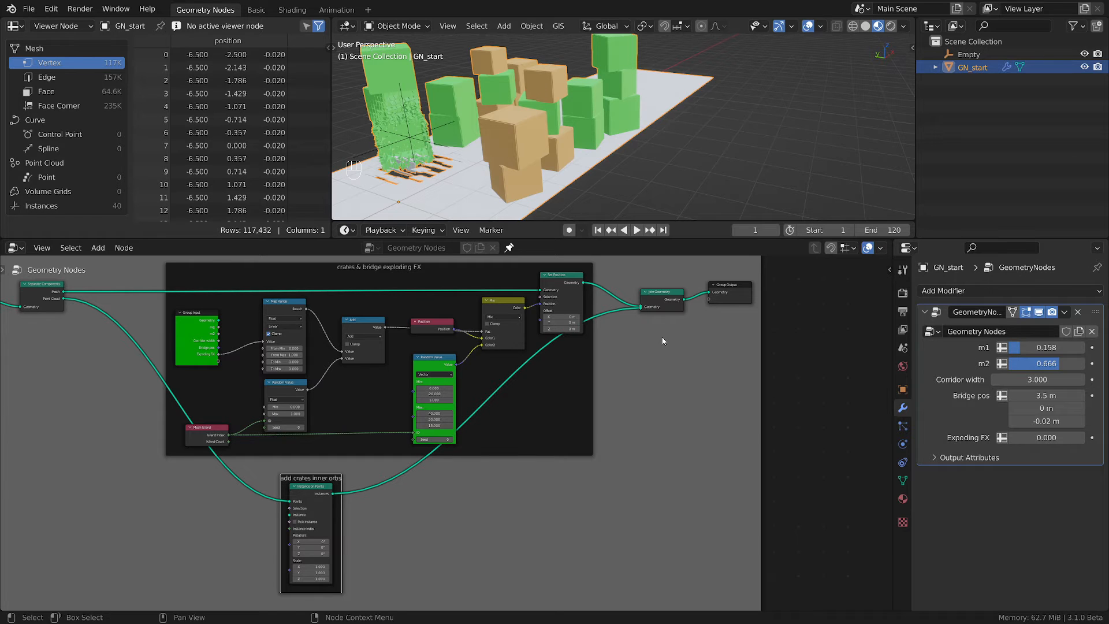
- Spread out the last Join Geometry node and the Group Output node beyond the exploding FX frame
scroll(639, 324, down, 2)
scroll(601, 363, up, 2)
middle_drag(601, 364, 524, 451)
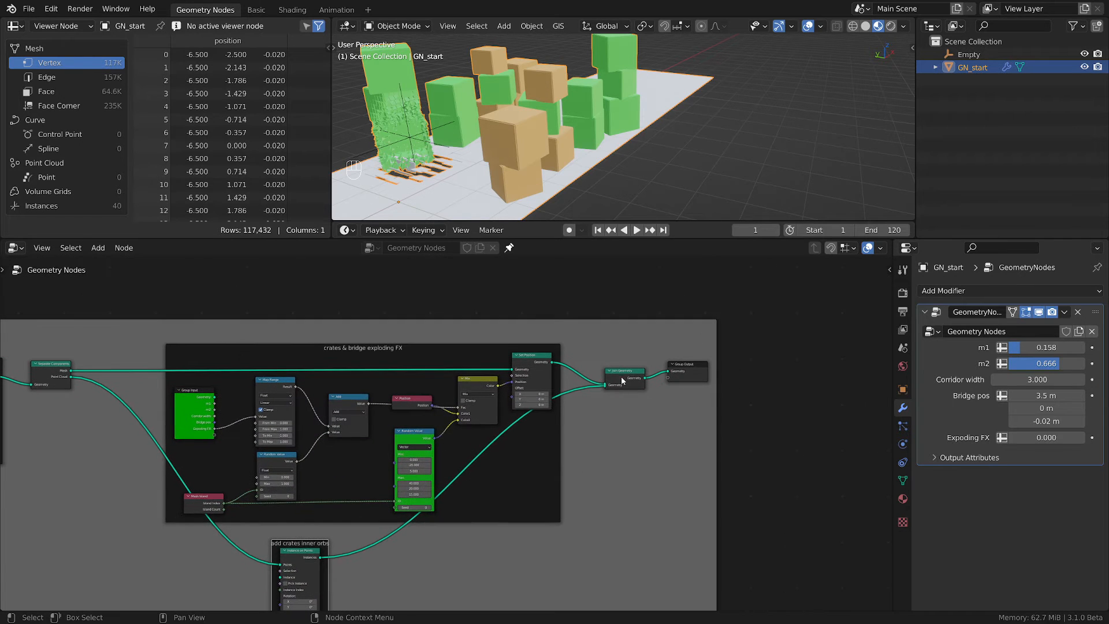
drag(623, 372, 634, 431)
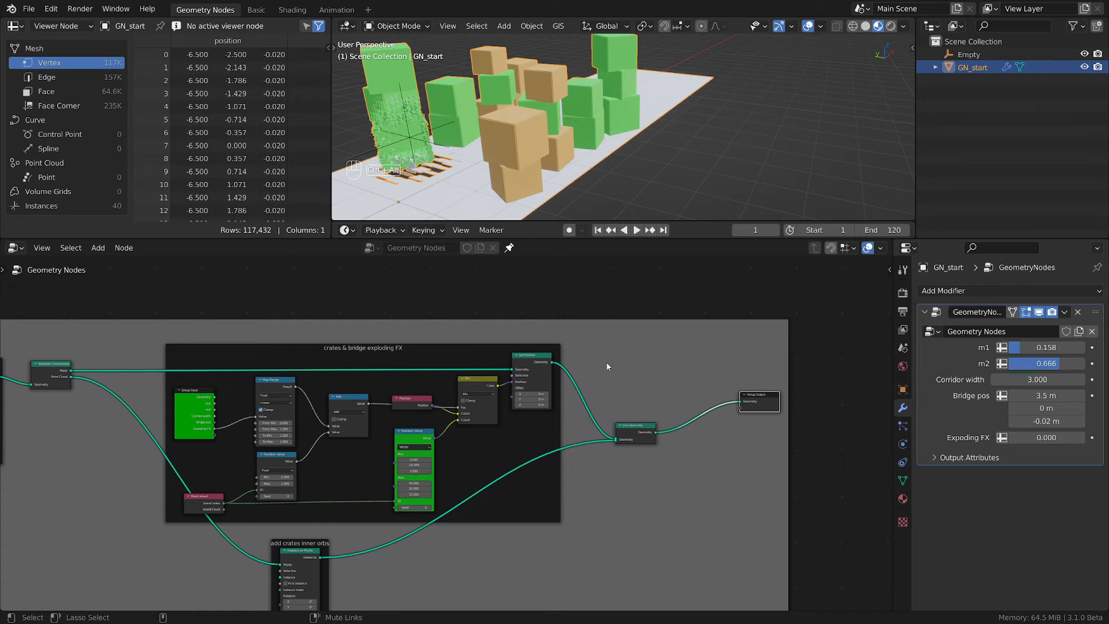
- Mute the link from the exploding FX frame's Set Position node to the last Join Geometry node to isolate the orbs branch
ctrl+alt+right_drag(615, 364, 578, 419)
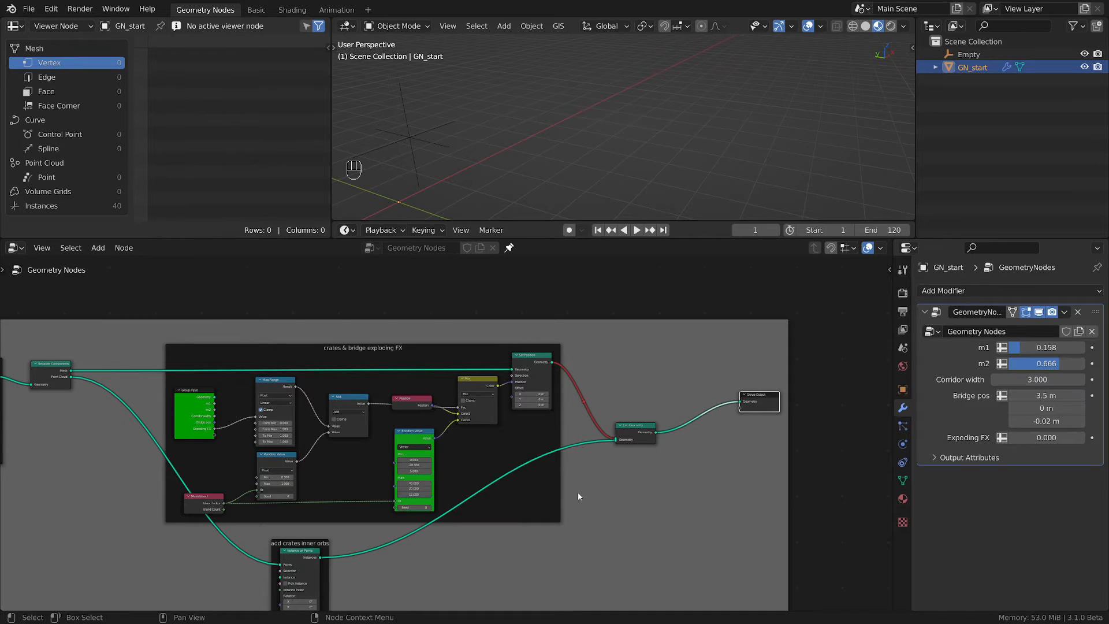
middle_drag(577, 496, 635, 406)
mouse_move(632, 347)
ctrl+alt+right_down()
mouse_move(694, 285)
mouse_move(650, 347)
ctrl+alt+right_up()
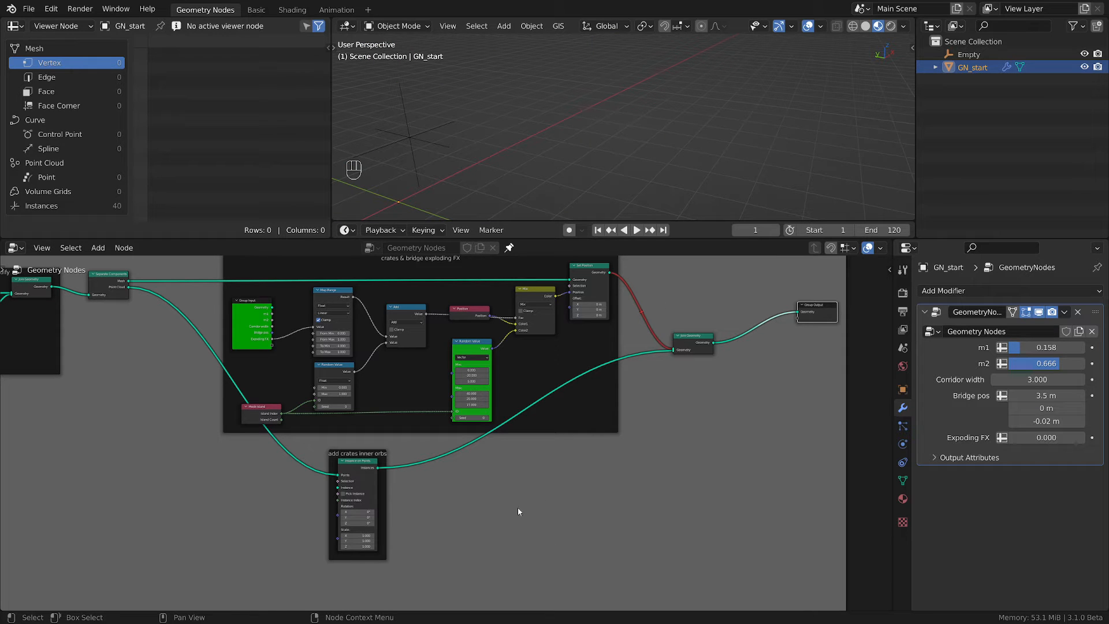
- Move the "add crates inner orbs" frame down and left, farther below the exploding FX frame
middle_drag(518, 512, 642, 514)
drag(498, 453, 440, 487)
scroll(441, 487, up, 2)
middle_drag(495, 513, 614, 476)
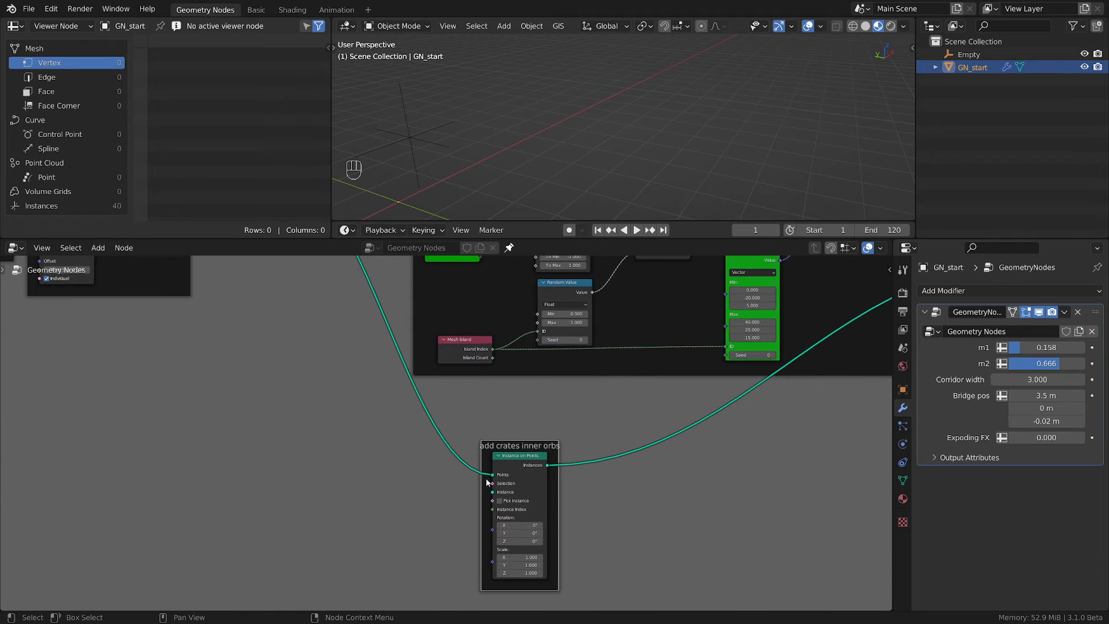
- Add an Ico Sphere node inside the "add crates inner orbs" frame and connect its Mesh output to the Instance on Points node's Instance input
scroll(483, 469, up, 1)
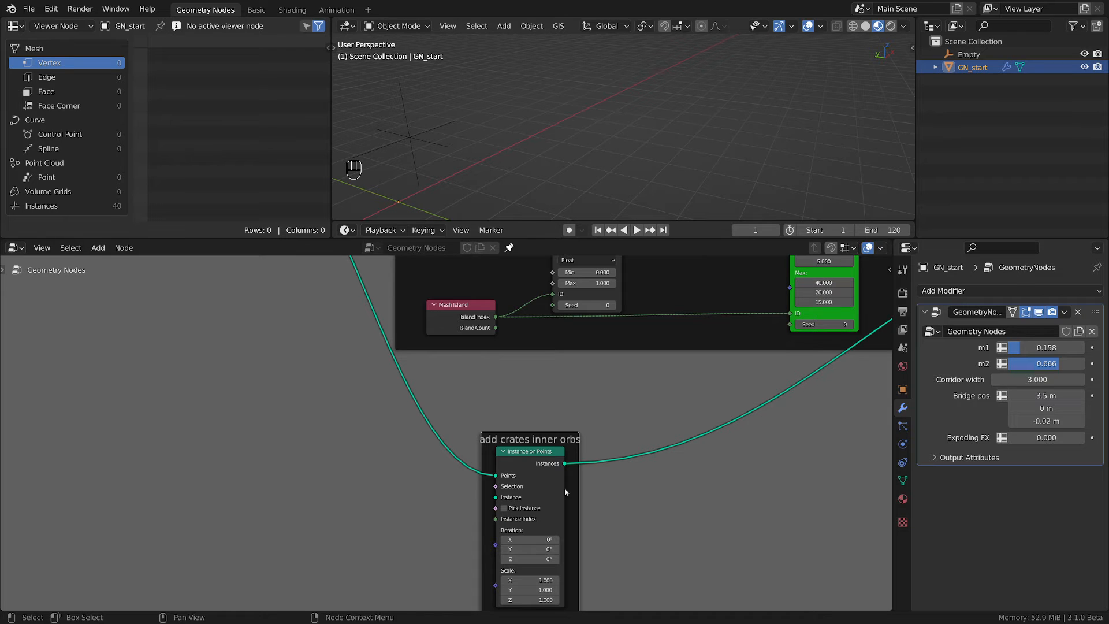
scroll(663, 545, up, 1)
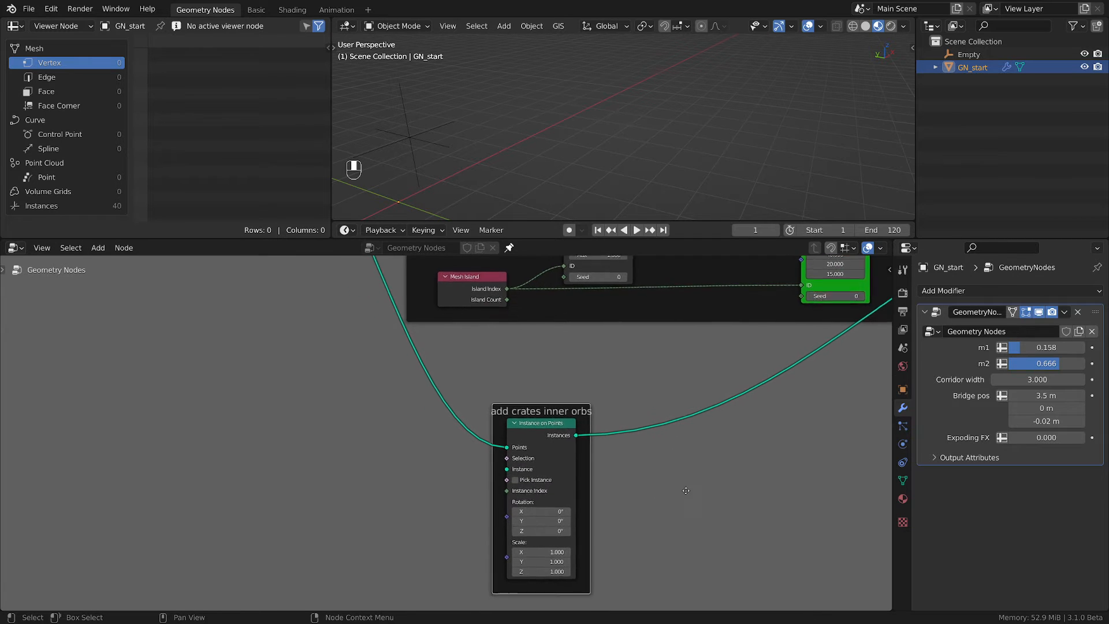
middle_drag(663, 544, 661, 497)
key(shift+a)
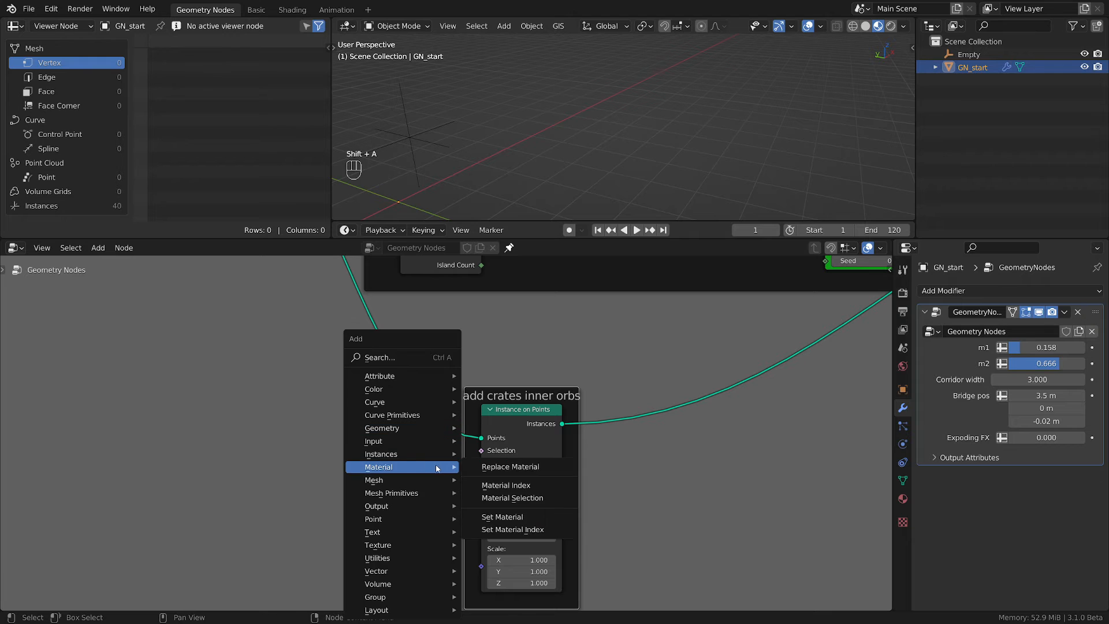
mouse_move(388, 496)
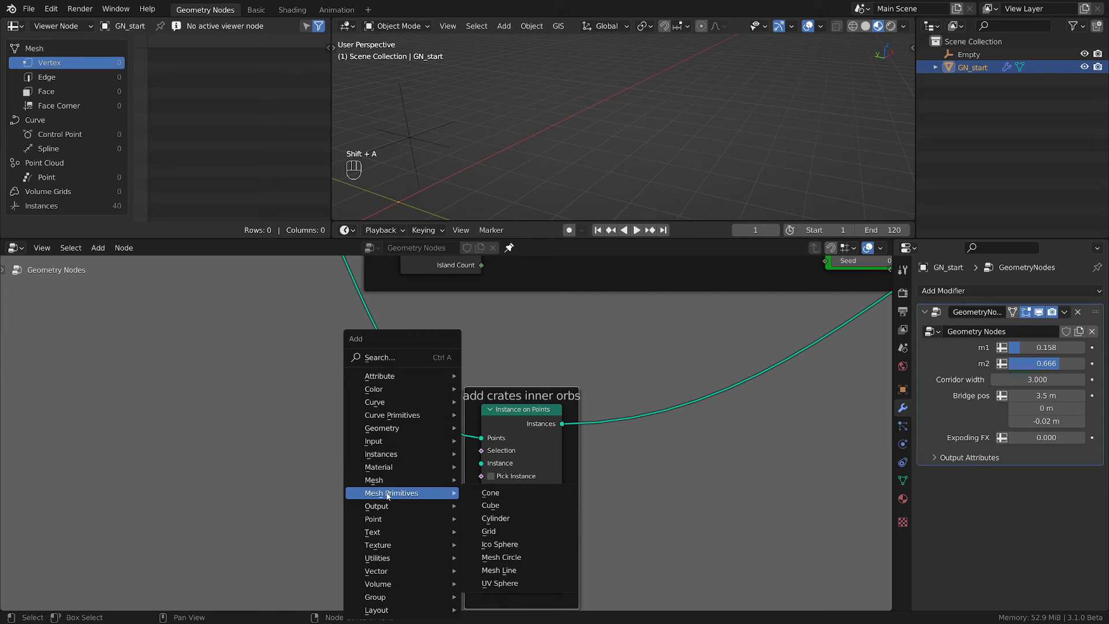
click(501, 544)
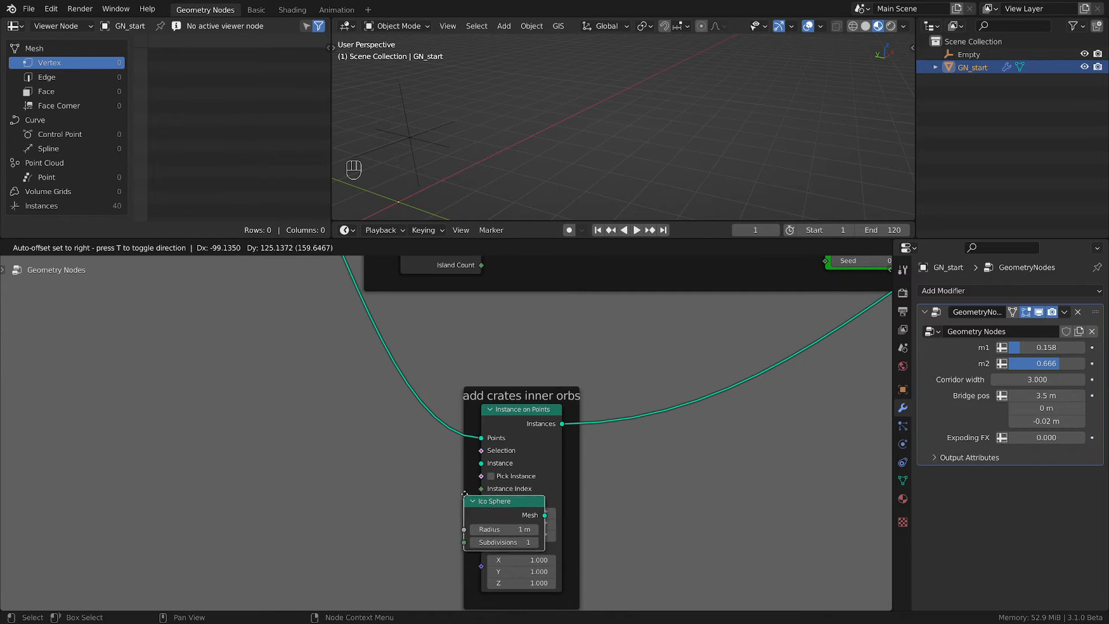
key(g)
click(337, 449)
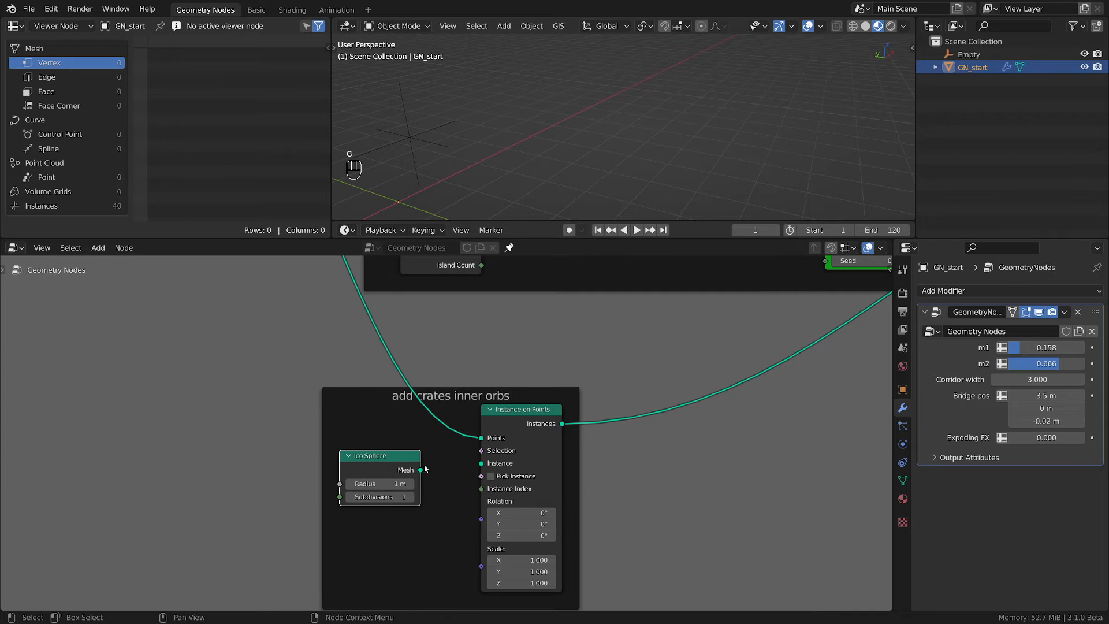
drag(421, 470, 482, 462)
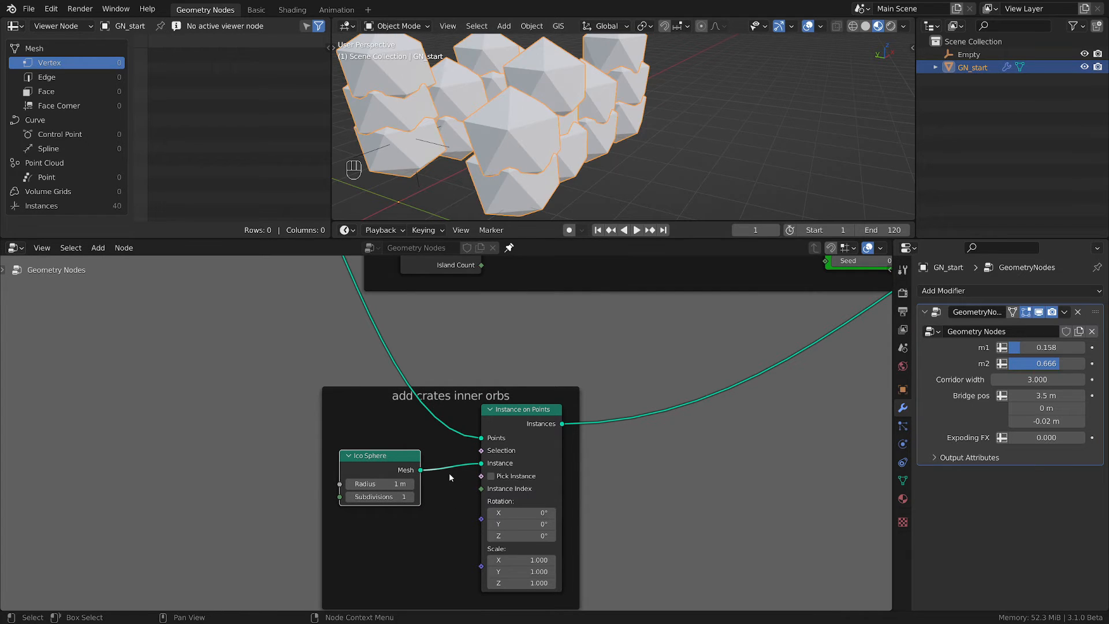
- Set the Ico Sphere's radius to 0.1 m and its subdivisions to 4
click(376, 485)
text(0.1)
key(Return)
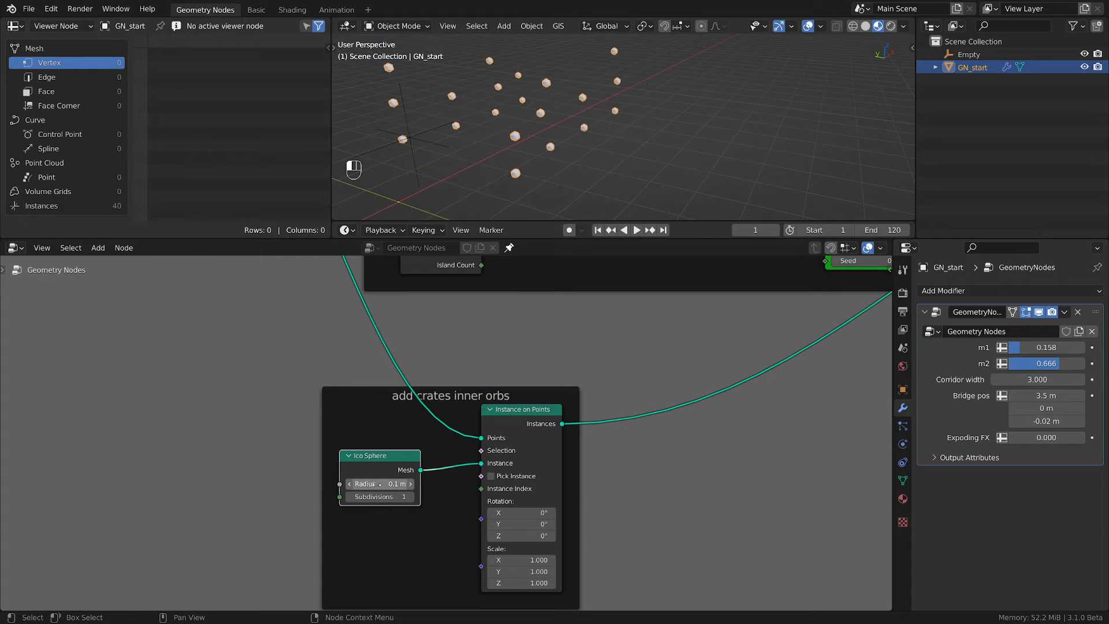
middle_drag(557, 102, 491, 167)
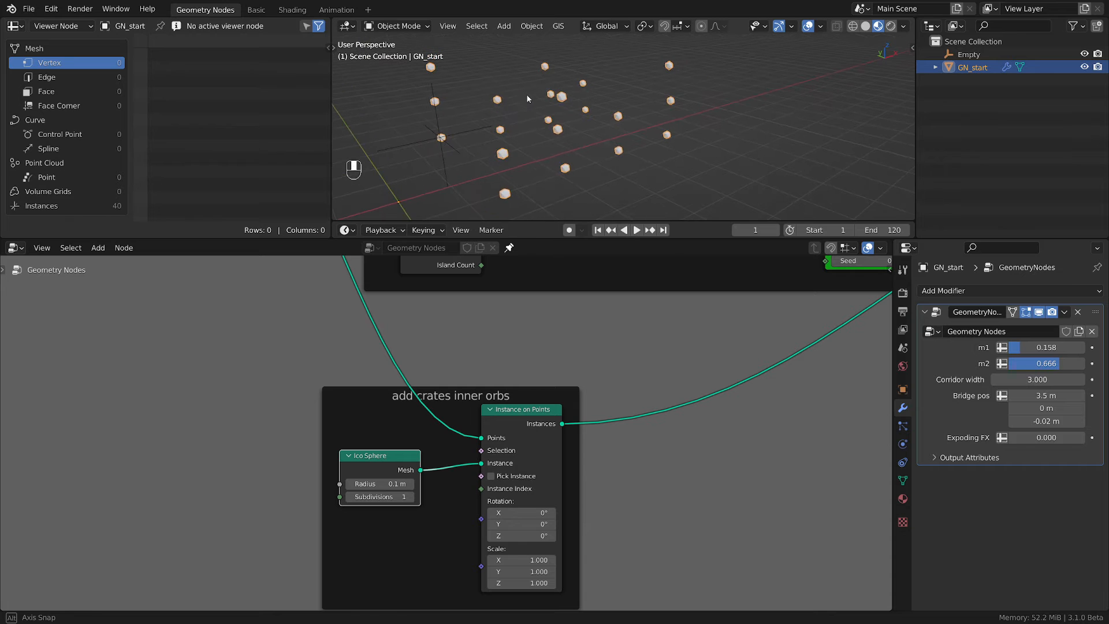
drag(382, 497, 413, 497)
scroll(560, 137, up, 3)
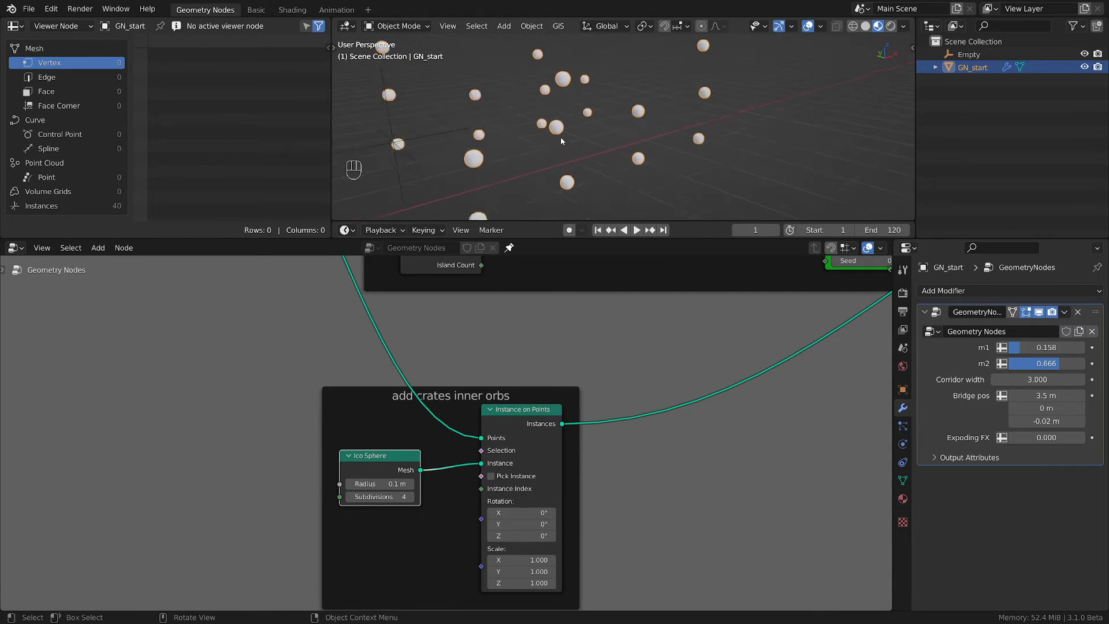
- Insert a Set Shade Smooth node on the link leaving the Instance on Points node
scroll(565, 439, up, 2)
key(shift+a)
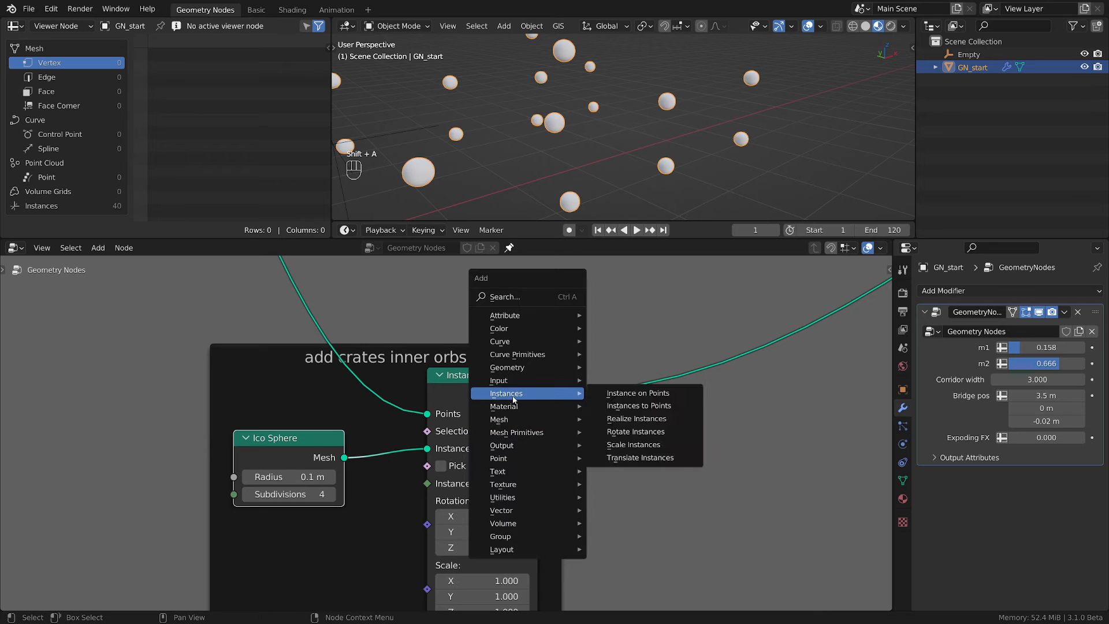
mouse_move(510, 440)
mouse_move(508, 419)
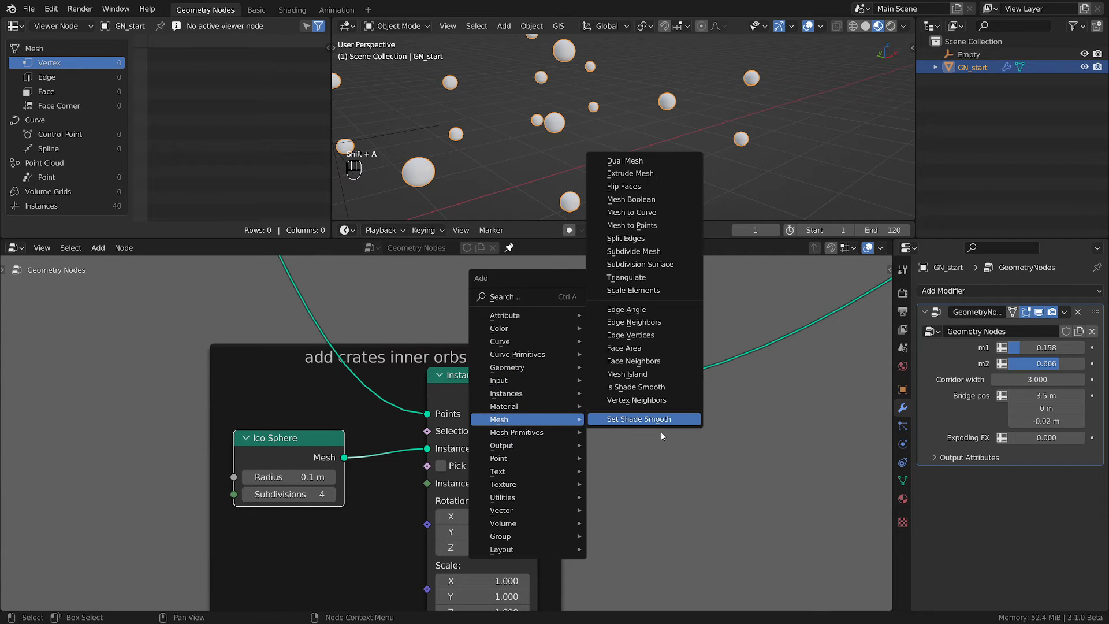
click(658, 418)
click(540, 380)
- Toggle the Shade Smooth option off and back on to compare the orbs' shading up close
scroll(439, 175, up, 2)
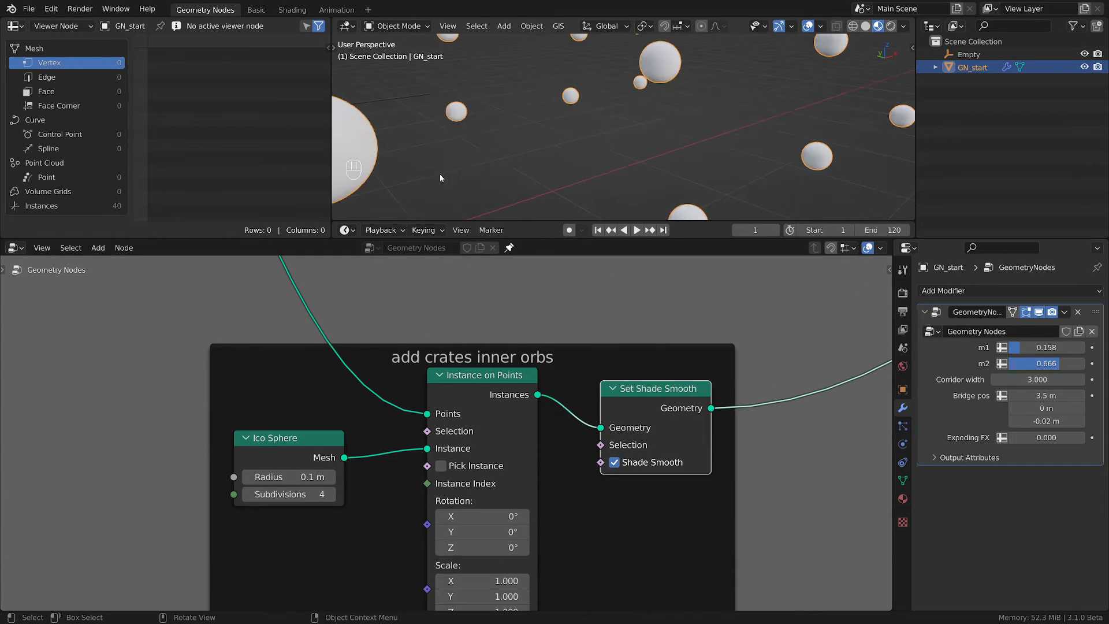
click(613, 463)
click(613, 463)
click(614, 462)
scroll(674, 66, up, 3)
click(615, 463)
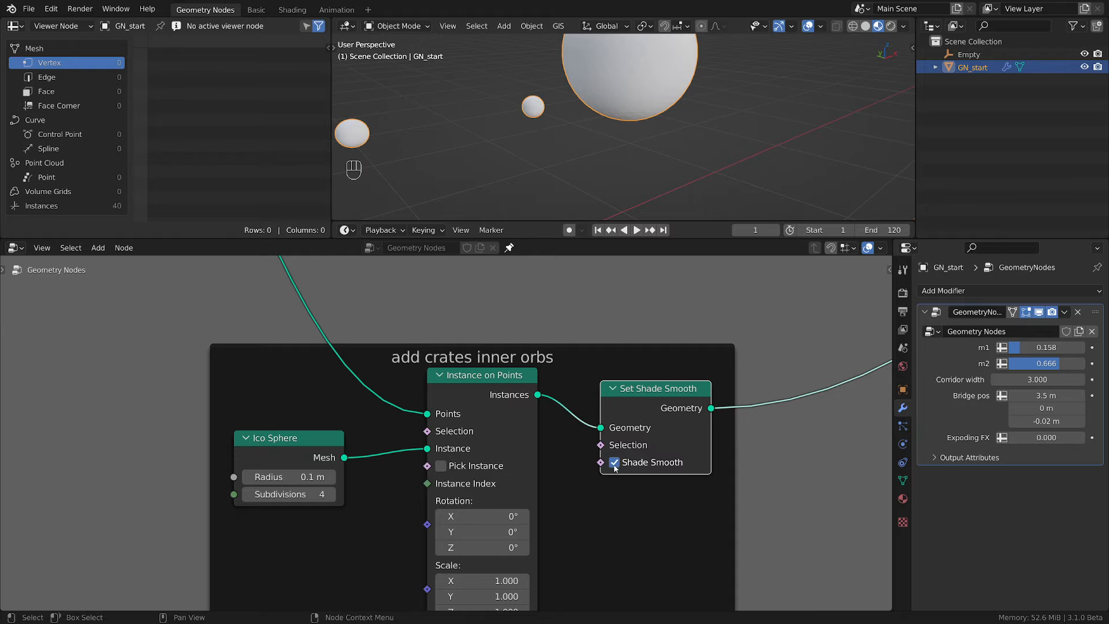
- Insert a Set Material node after the Set Shade Smooth node and assign it the red-mat material
scroll(629, 498, down, 3)
middle_drag(668, 535, 507, 551)
key(shift+a)
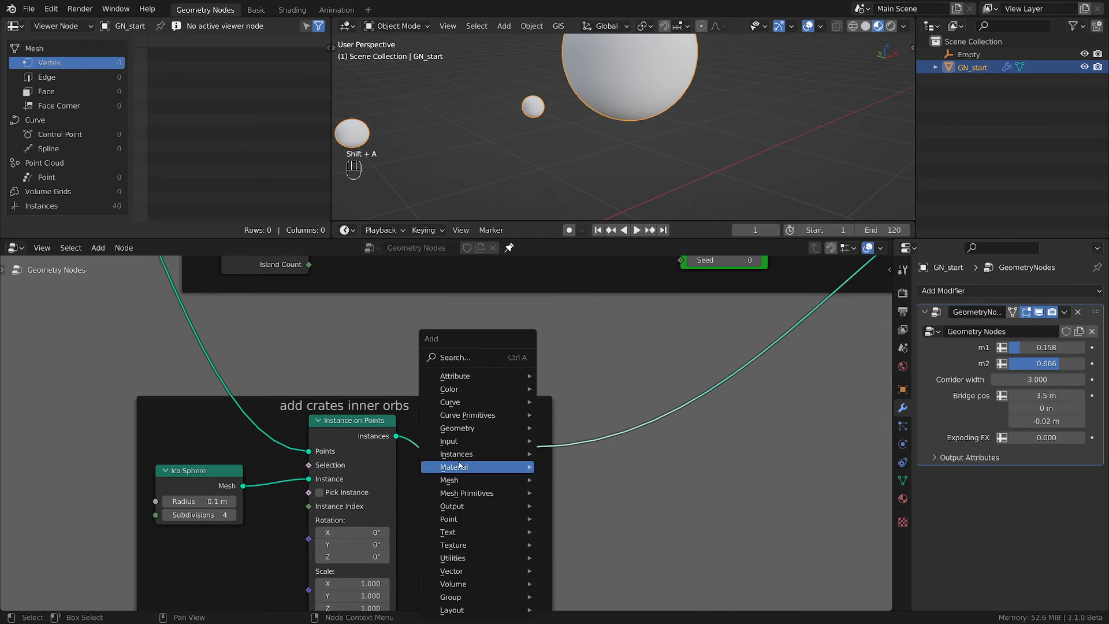
mouse_move(462, 466)
click(604, 516)
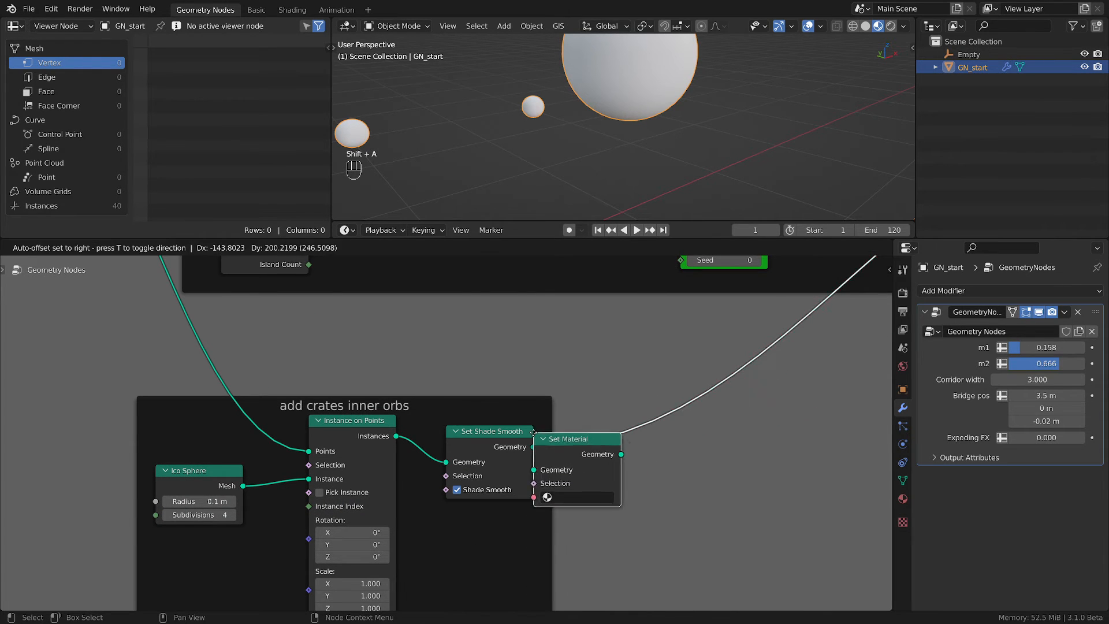
click(583, 434)
click(627, 497)
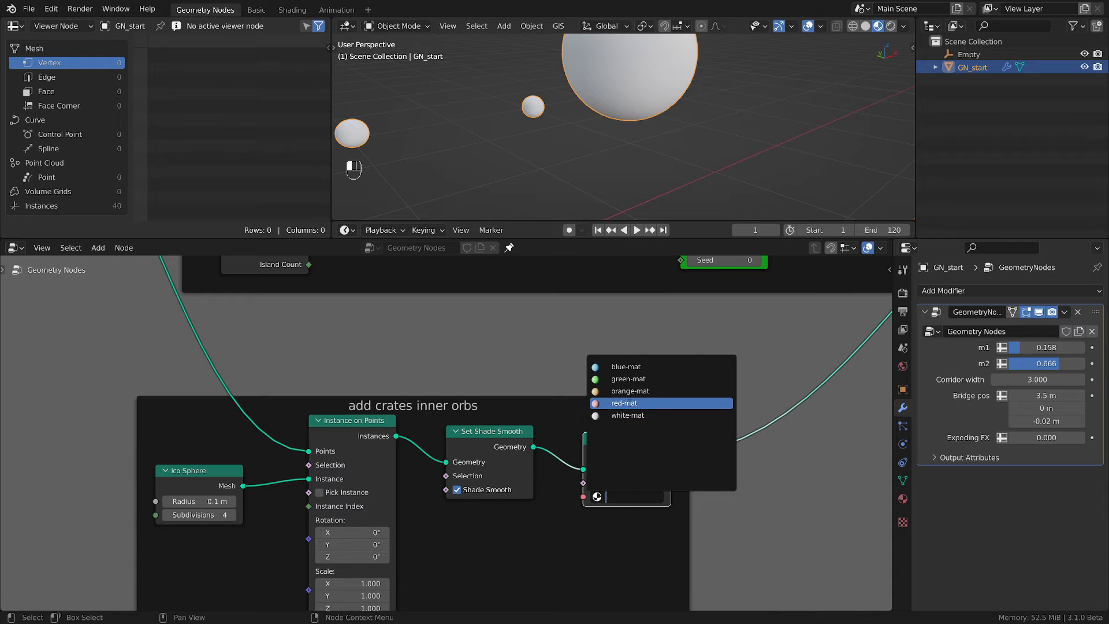
click(658, 402)
scroll(563, 157, down, 4)
shift+middle_drag(563, 158, 671, 132)
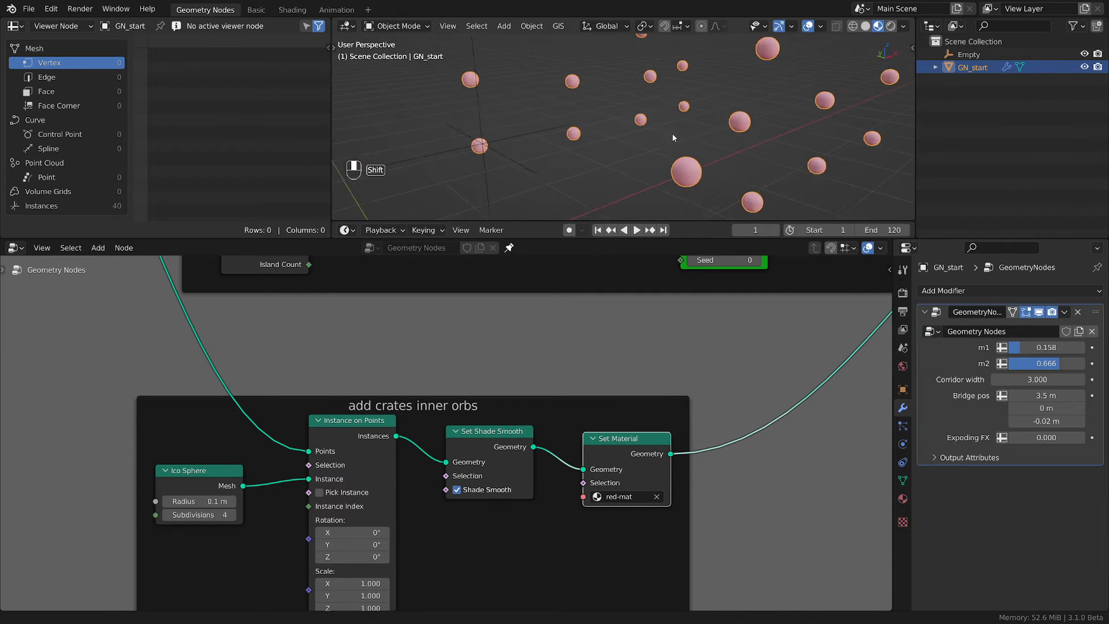
scroll(672, 126, down, 5)
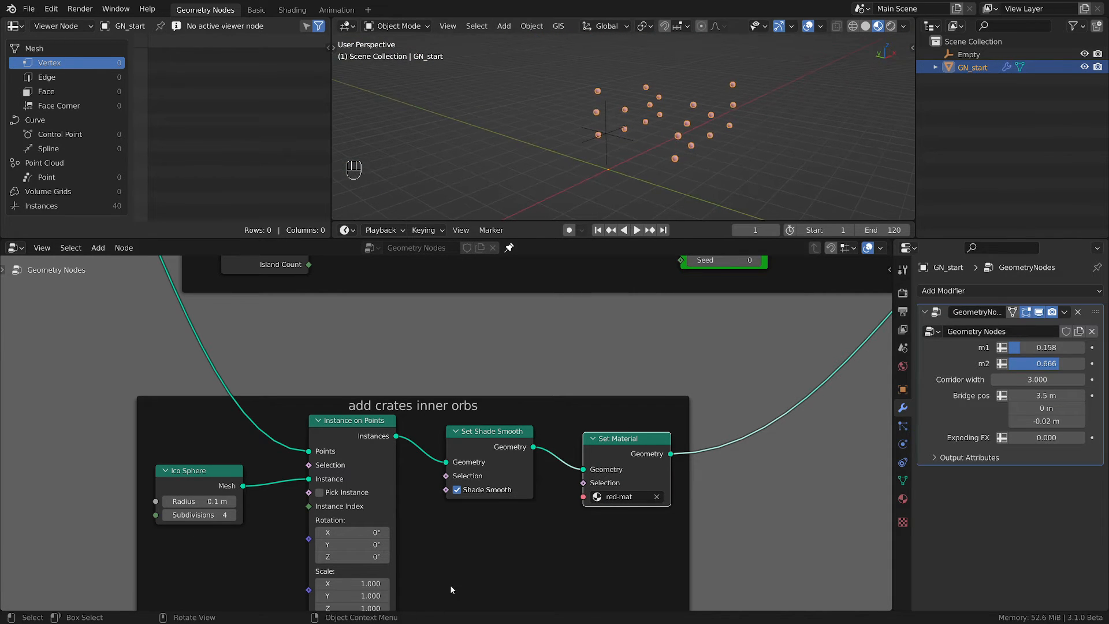
- Toggle the mute on the link from the exploding FX frame's Set Position node to the last Join Geometry node
scroll(676, 394, down, 2)
middle_drag(676, 393, 488, 495)
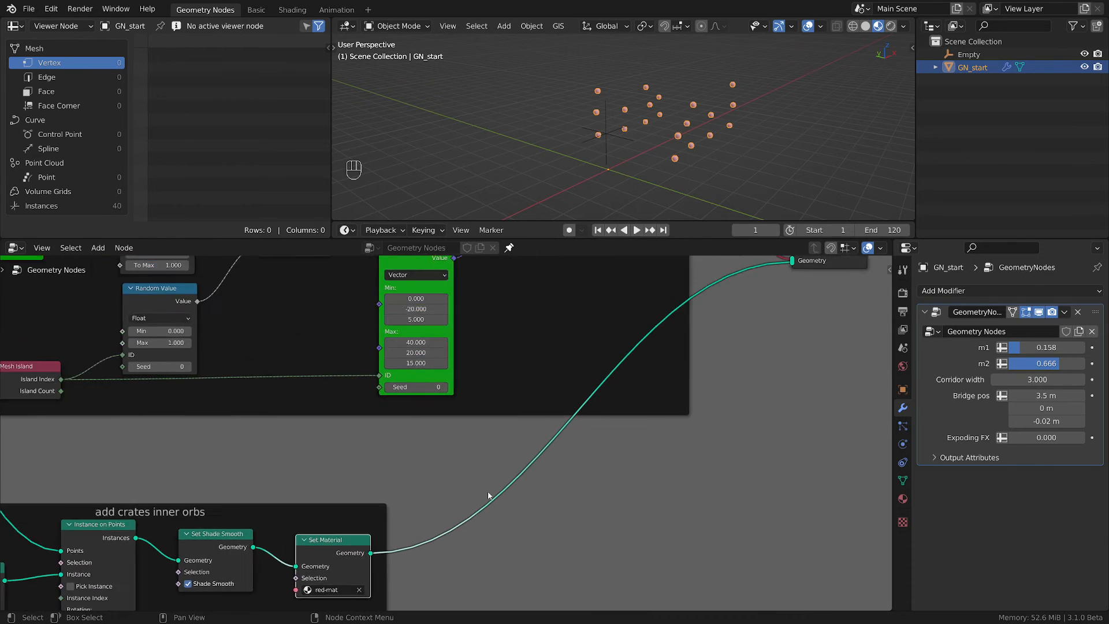
scroll(498, 488, down, 4)
mouse_move(656, 312)
ctrl+alt+right_down()
mouse_move(690, 291)
mouse_move(684, 310)
mouse_move(687, 295)
mouse_move(665, 312)
mouse_move(674, 305)
ctrl+alt+right_up()
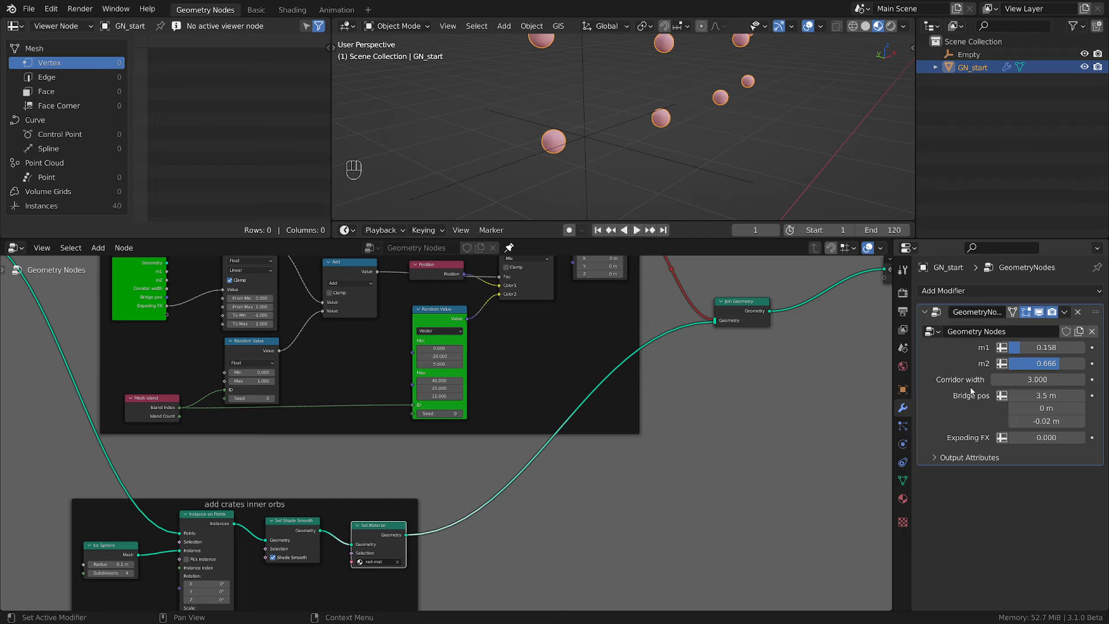
- Shift the "add crates inner orbs" frame to the right beneath the exploding FX frame
scroll(528, 500, down, 3)
middle_drag(512, 496, 708, 413)
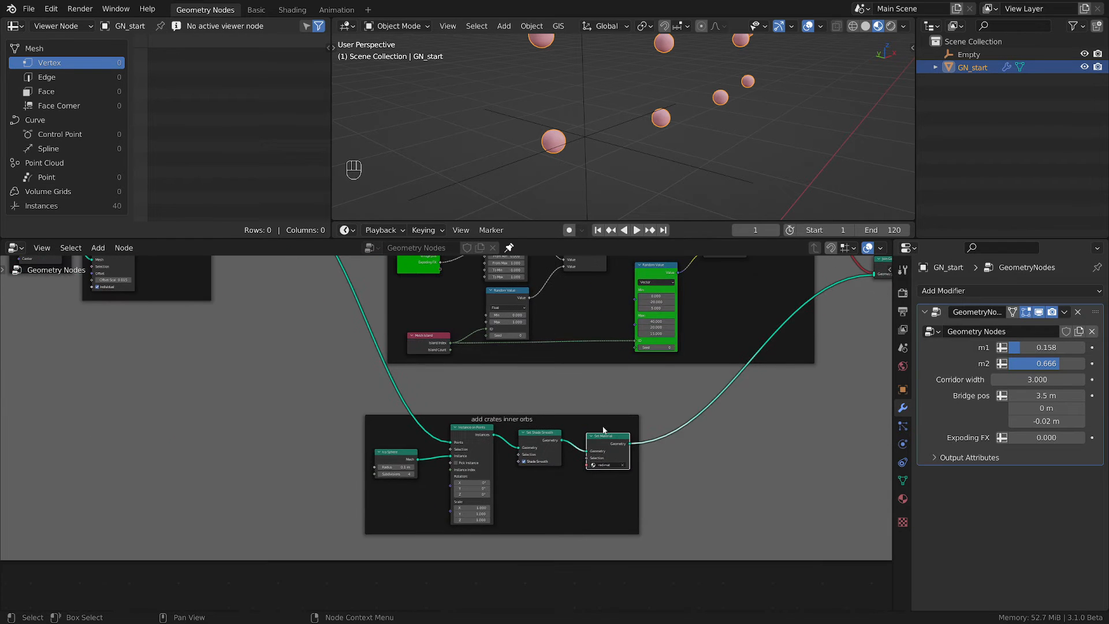
drag(586, 417, 647, 418)
middle_drag(811, 418, 588, 471)
middle_drag(261, 507, 477, 461)
scroll(469, 459, down, 2)
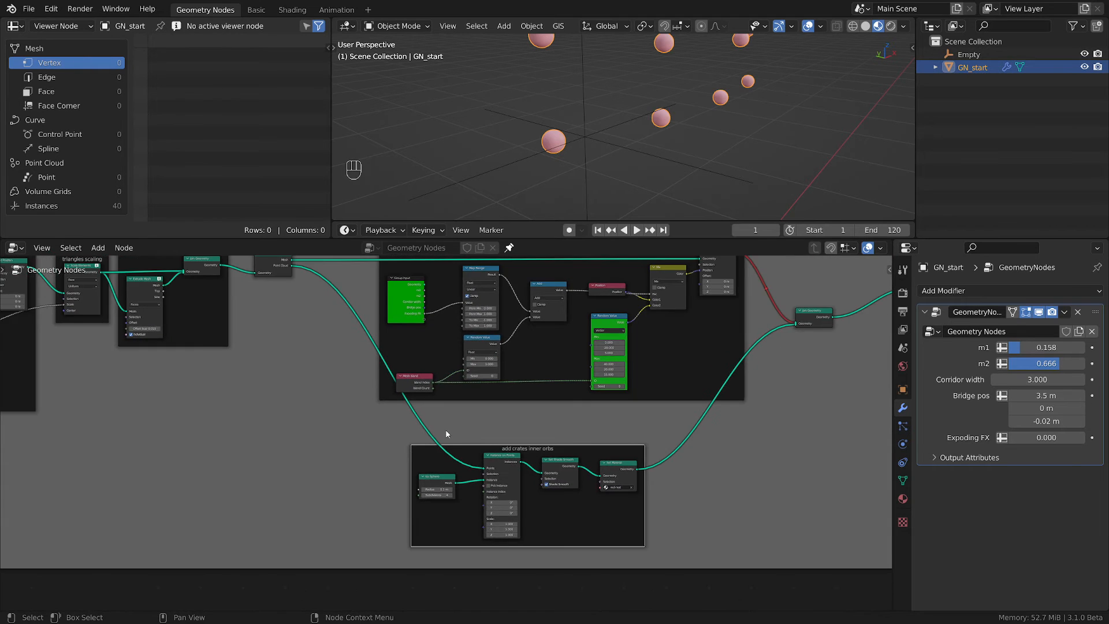
- Add a Plain Axes empty to the scene as a control object for the orbs
middle_drag(617, 40, 632, 122)
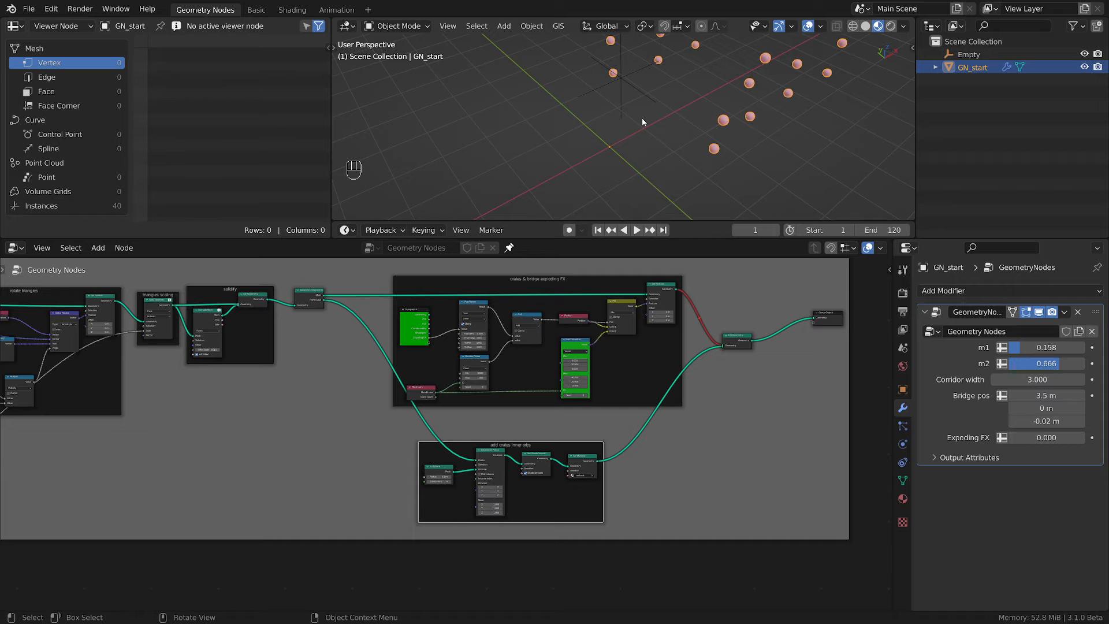
scroll(642, 118, down, 5)
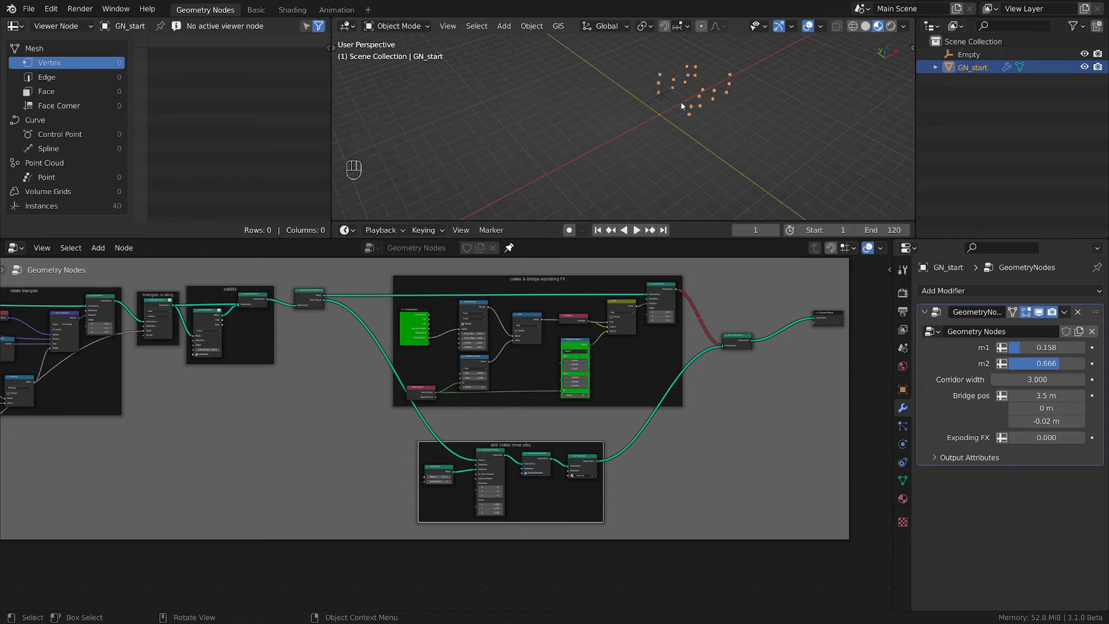
middle_drag(687, 102, 651, 97)
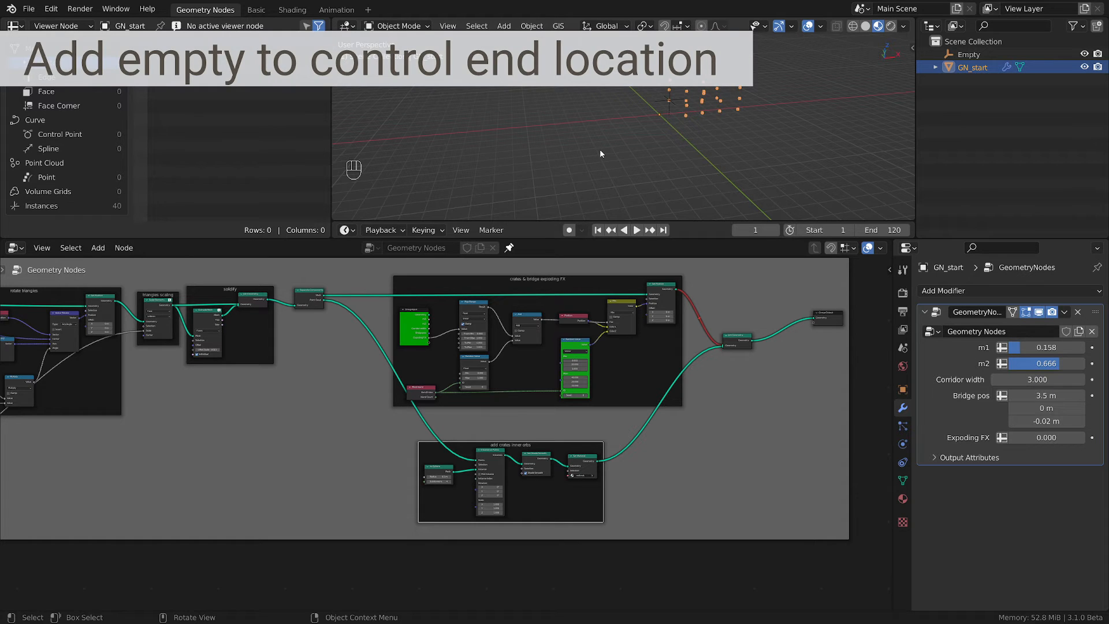
middle_drag(601, 147, 564, 134)
click(542, 127)
key(shift+a)
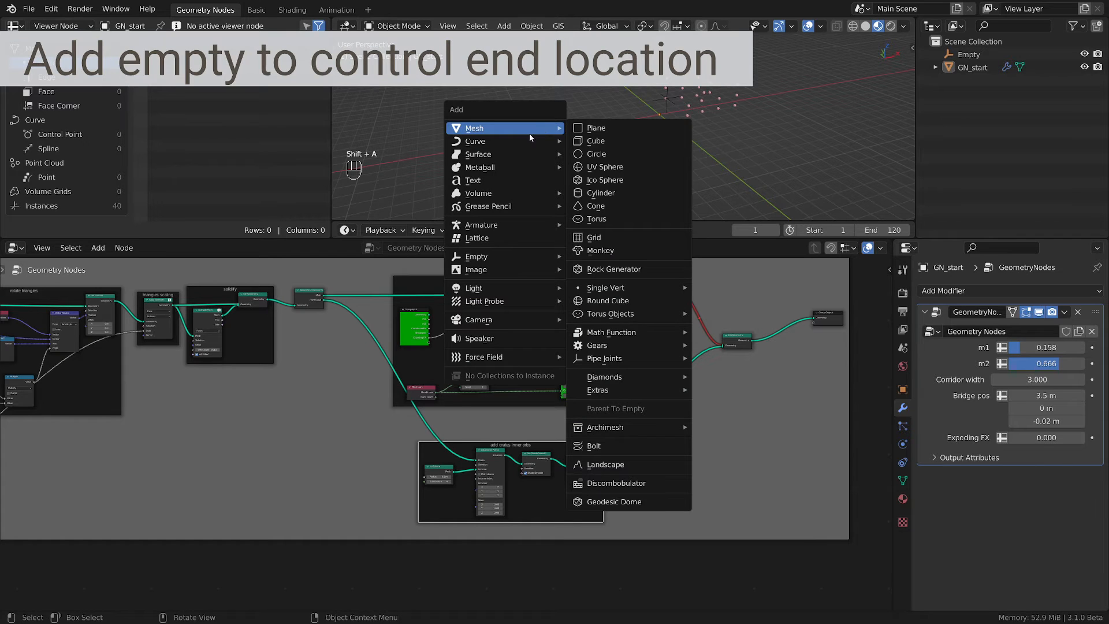
mouse_move(490, 257)
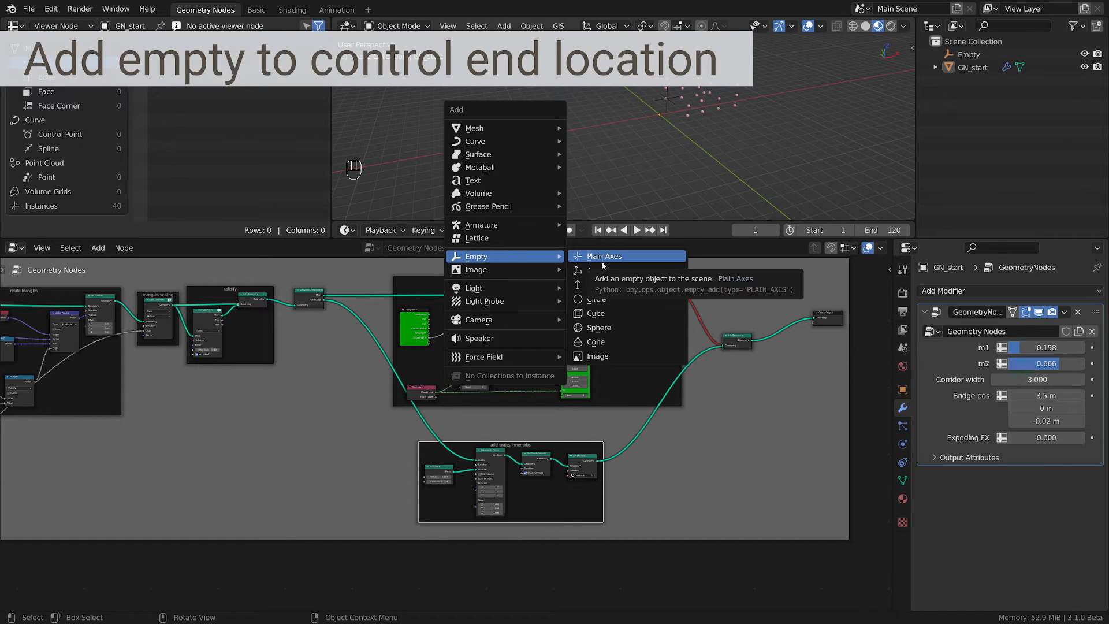
click(602, 257)
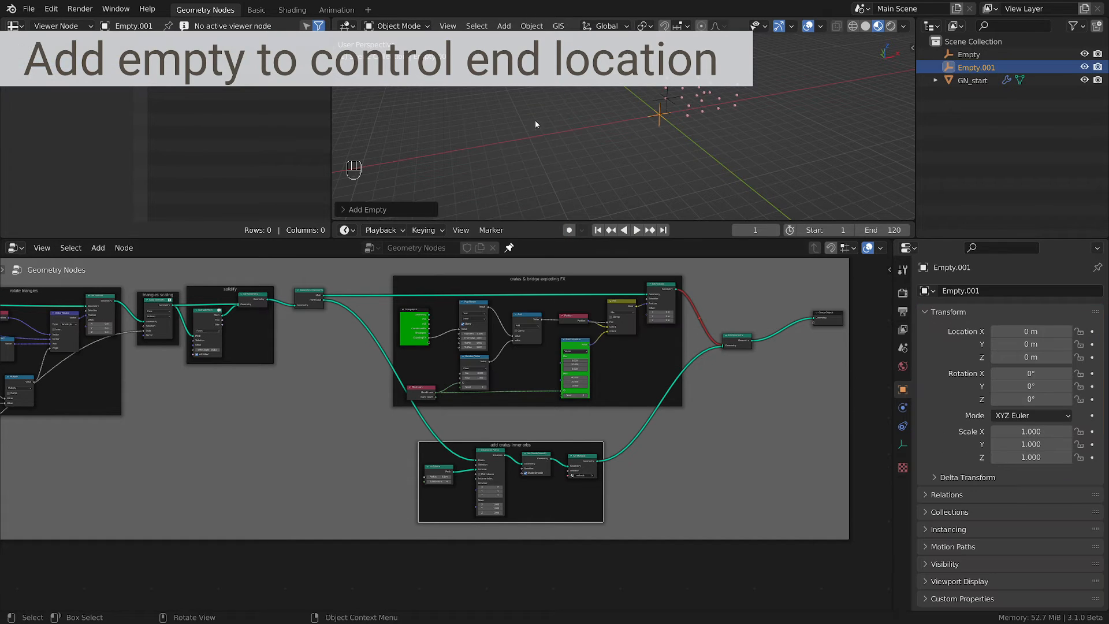
- Rename the new empty as ORBS-CTRL
double_click(976, 67)
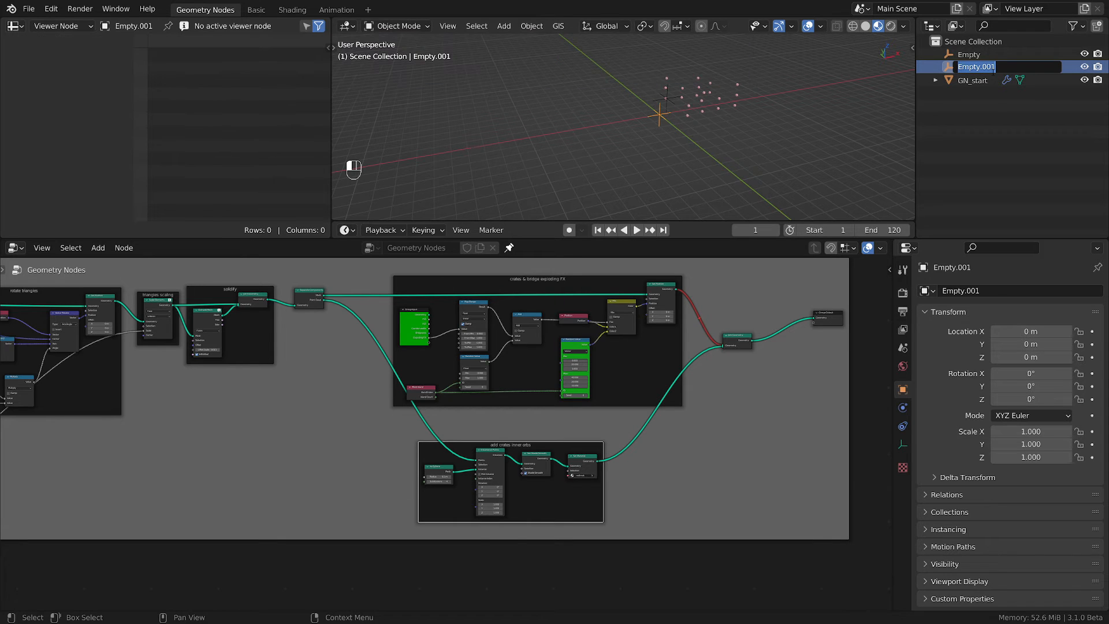
text(ORBS-CTRL)
key(Return)
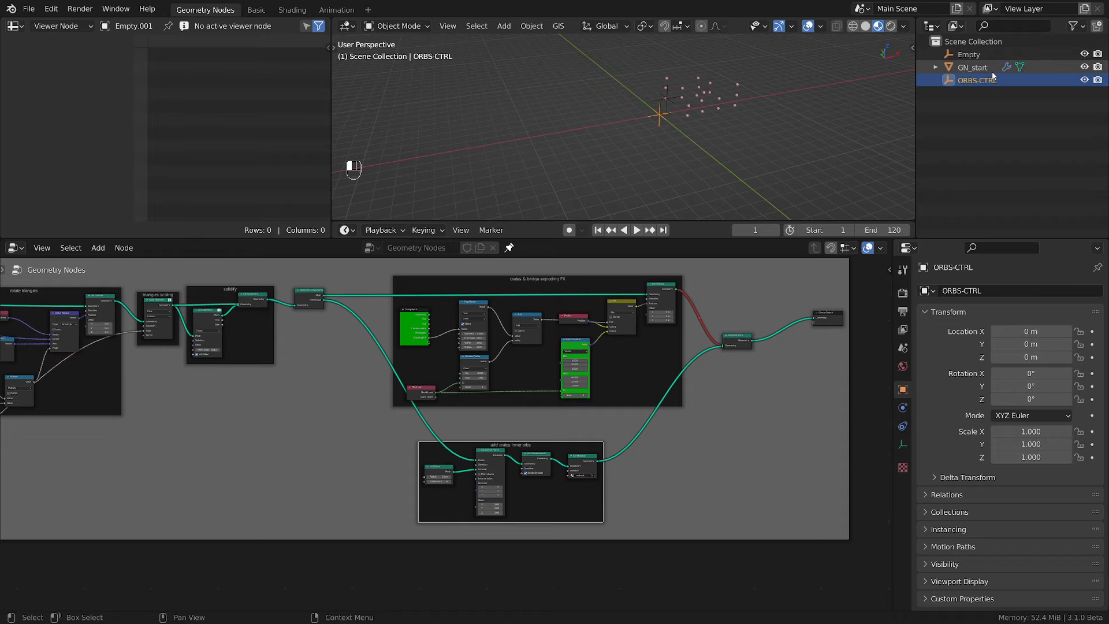
- Rename the original Empty object as BREAK-CTRL
scroll(712, 119, up, 3)
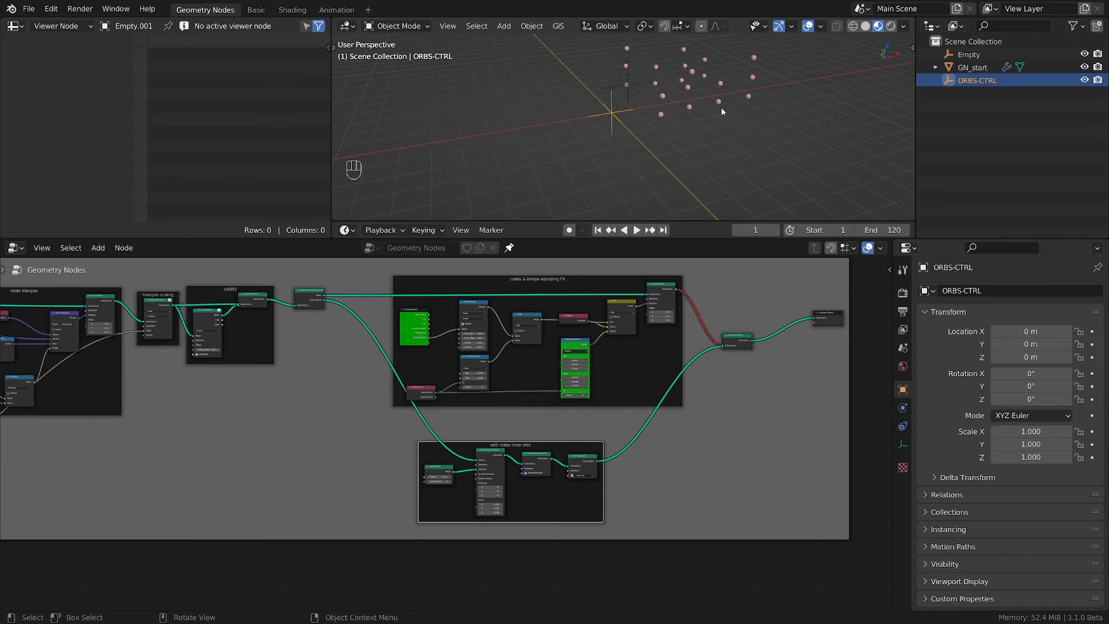
double_click(968, 58)
text(B)
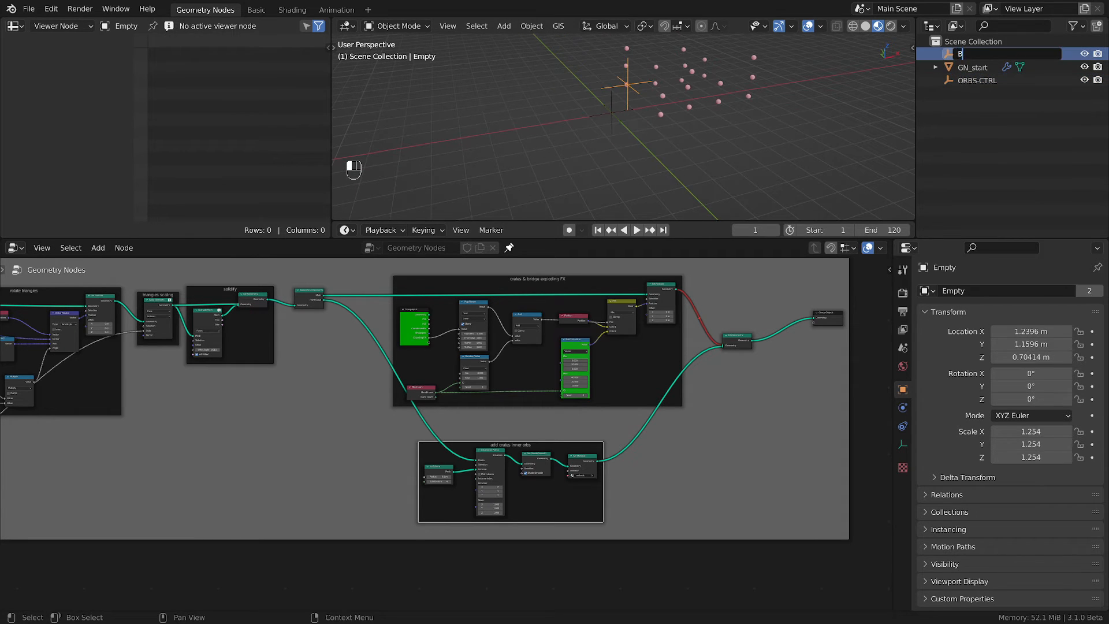
text(REAK-CTRL)
key(Return)
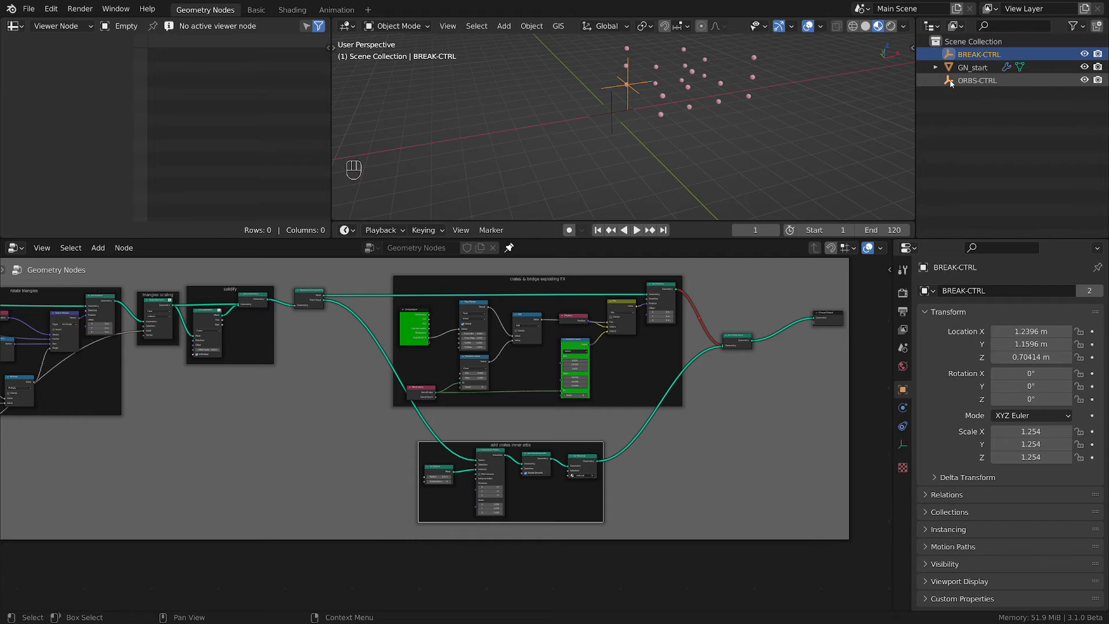
- Move the ORBS-CTRL empty away from the orbs to about X -2.62, Y 0.58, Z -1.01 m
click(975, 84)
key(g)
click(575, 145)
middle_drag(572, 133, 569, 111)
scroll(649, 539, up, 4)
- Bring ORBS-CTRL into the "add crates inner orbs" frame as an Object Info node and set its transform space to Relative
drag(990, 86, 344, 502)
scroll(344, 502, up, 4)
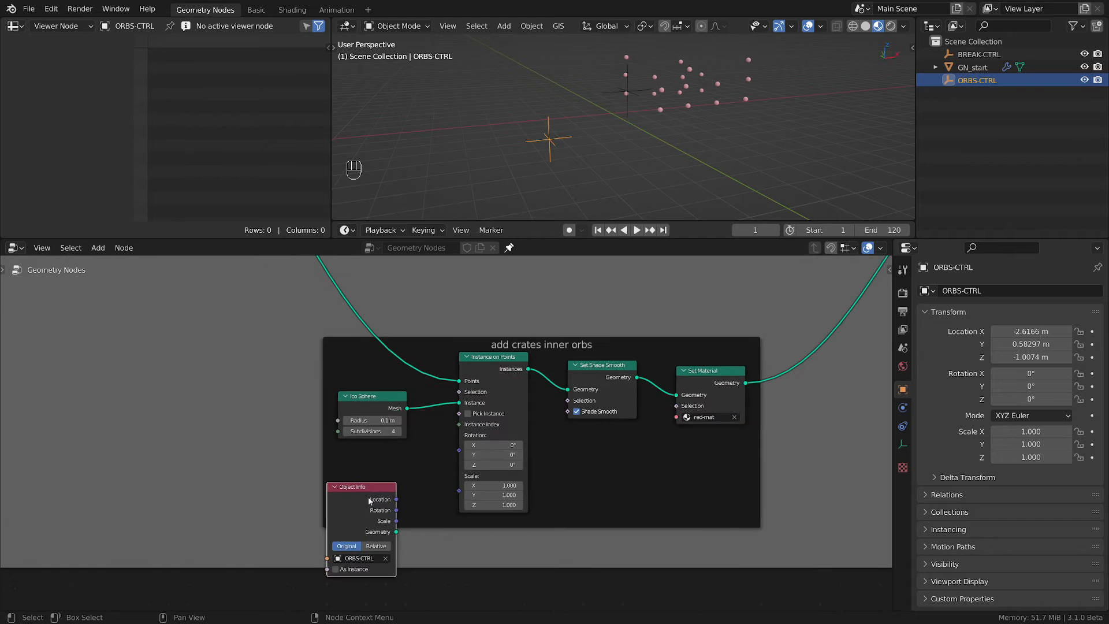
key(g)
click(391, 461)
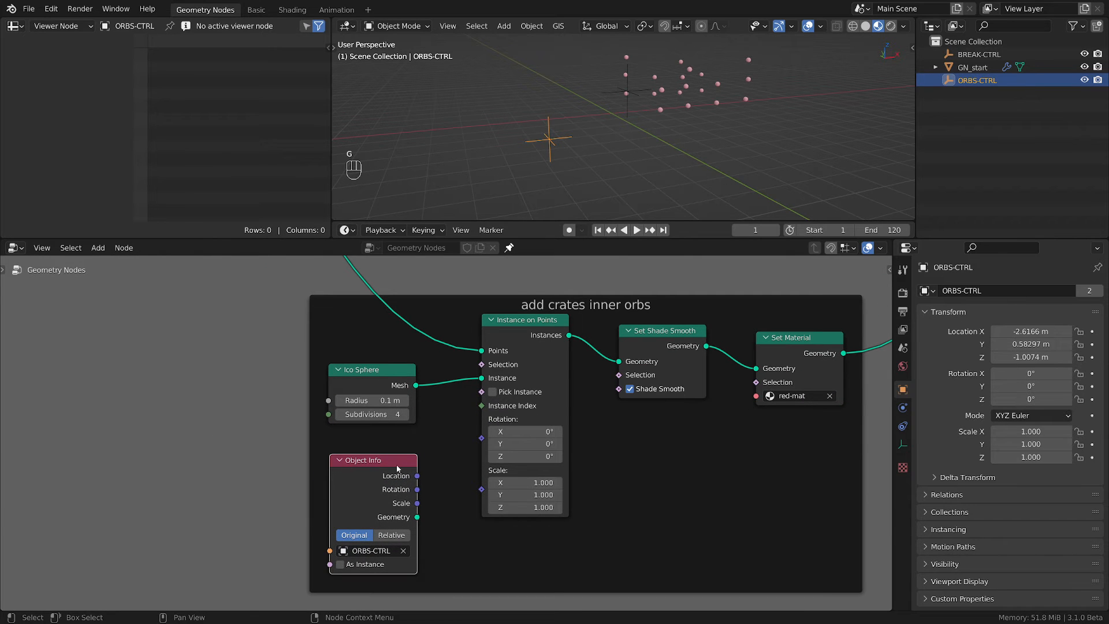
key(g)
click(205, 491)
click(209, 511)
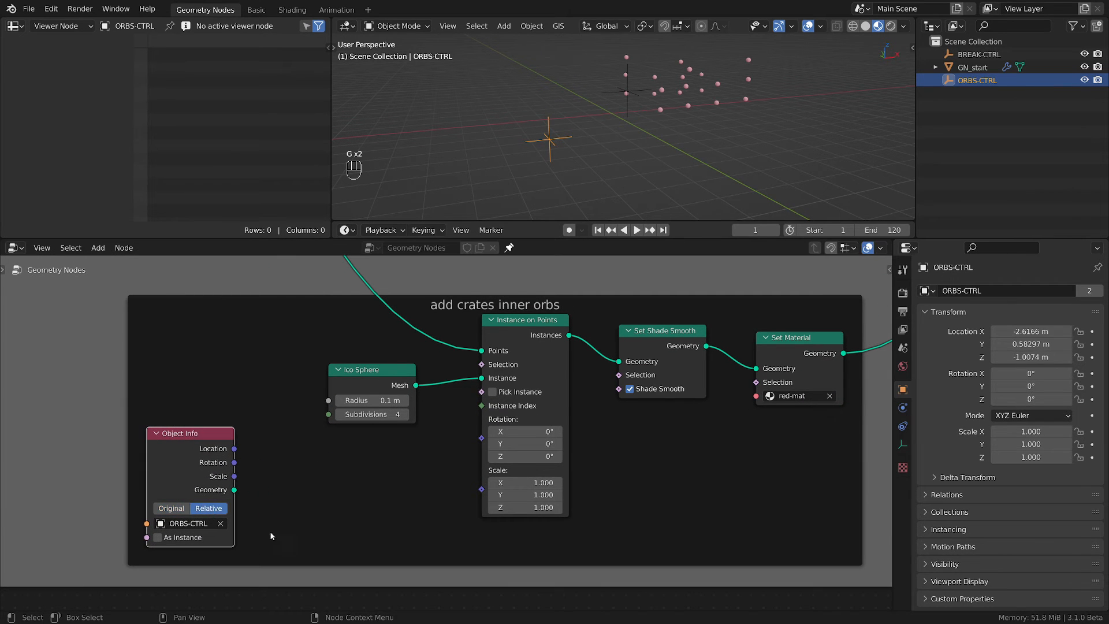
middle_drag(307, 493, 545, 470)
middle_drag(642, 199, 667, 191)
key(d)
mouse_move(599, 84)
mouse_down()
mouse_move(623, 103)
mouse_move(598, 93)
mouse_move(592, 102)
mouse_up()
middle_drag(593, 65, 623, 88)
key(d)
right_drag(622, 87, 557, 161)
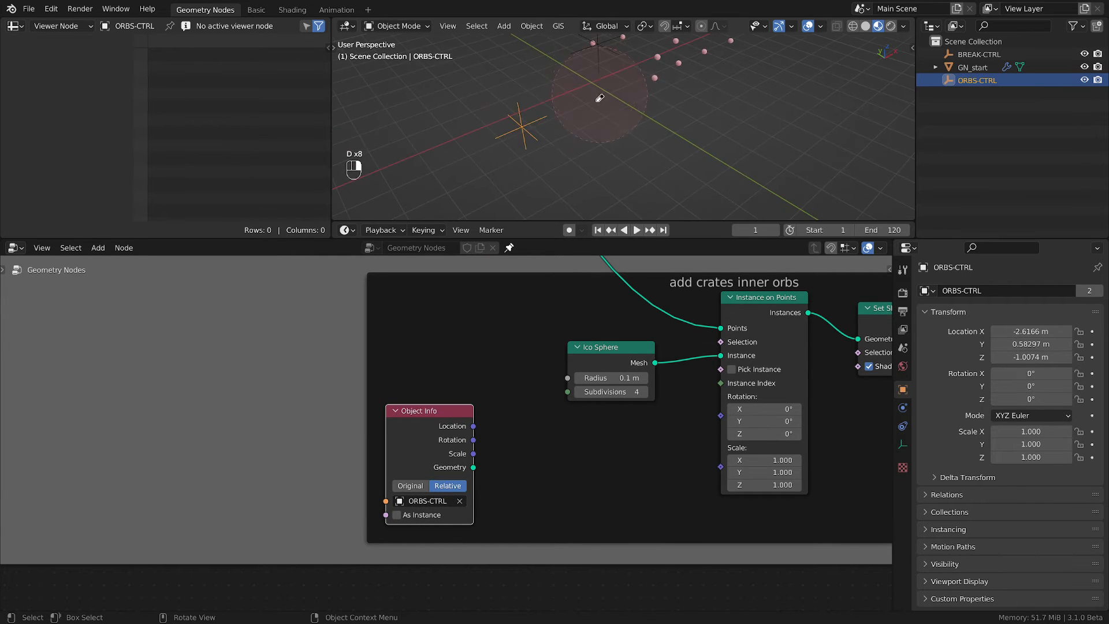
scroll(498, 506, up, 2)
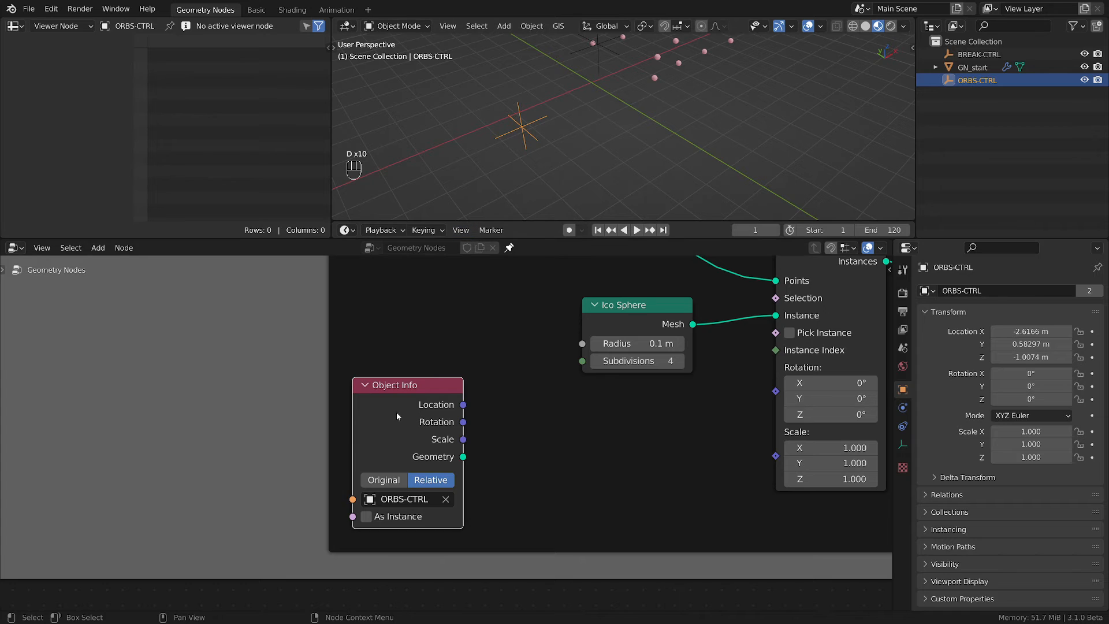
- Reposition the Object Info node farther down and away from the Ico Sphere node inside the frame
drag(396, 411, 370, 419)
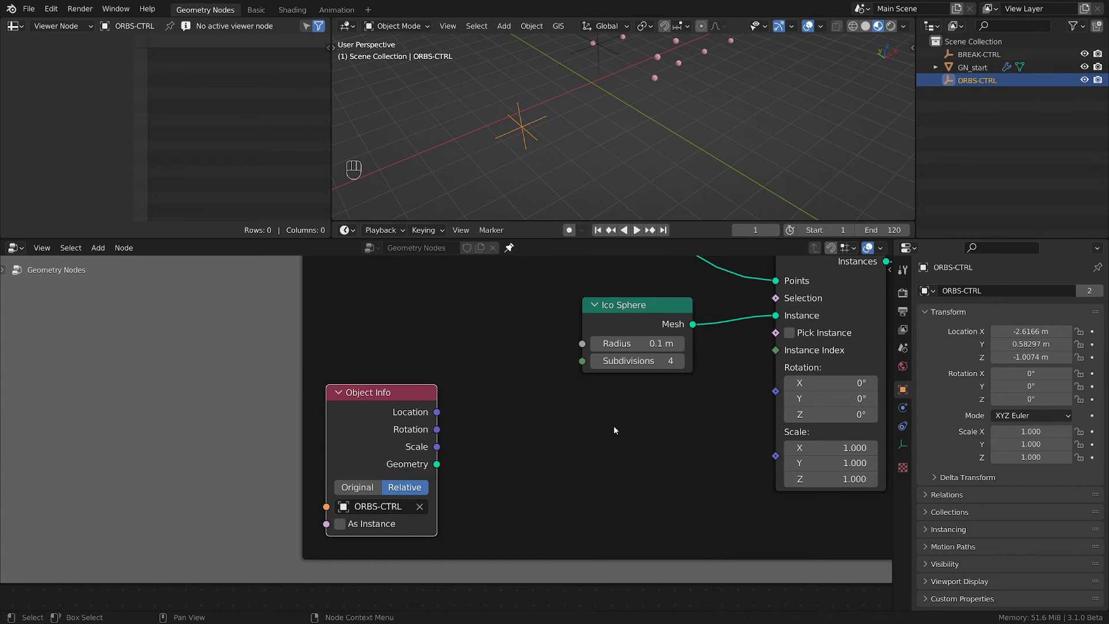
scroll(614, 429, down, 6)
middle_drag(609, 438, 473, 430)
drag(327, 409, 296, 429)
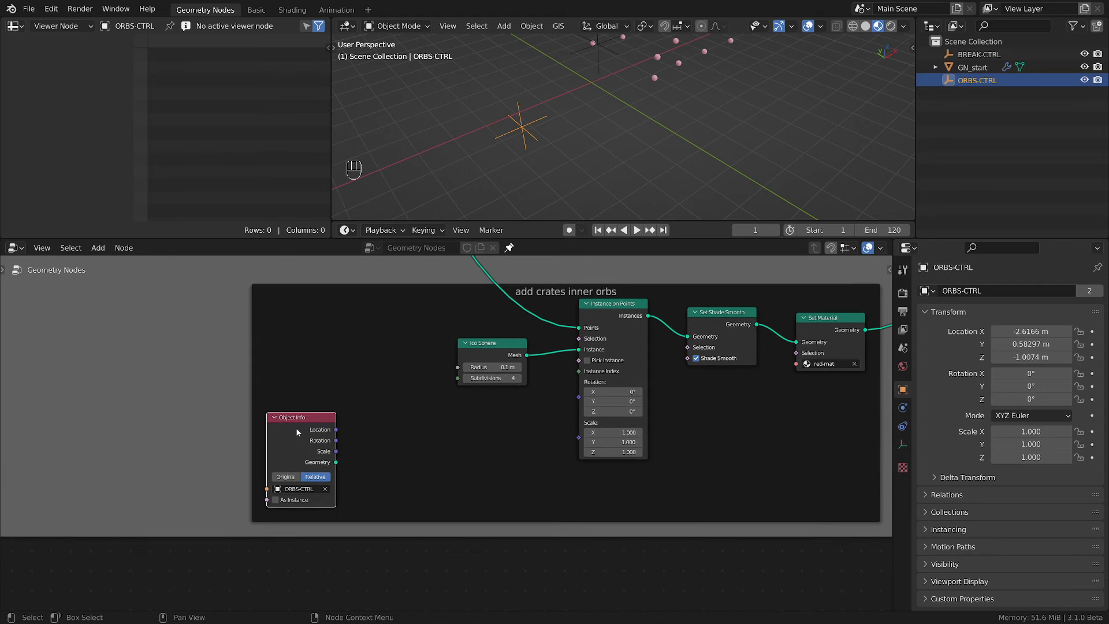
middle_drag(579, 51, 656, 161)
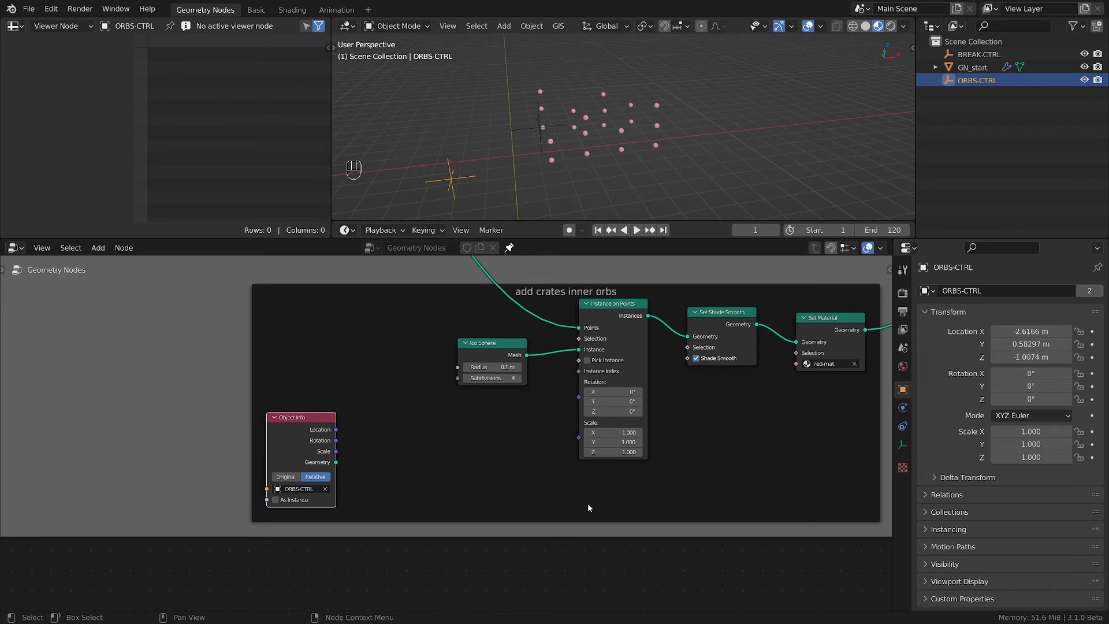
- Add a MixRGB node beside the Object Info node and link the ORBS-CTRL Location output to its Color2 input
key(shift+a)
mouse_move(439, 389)
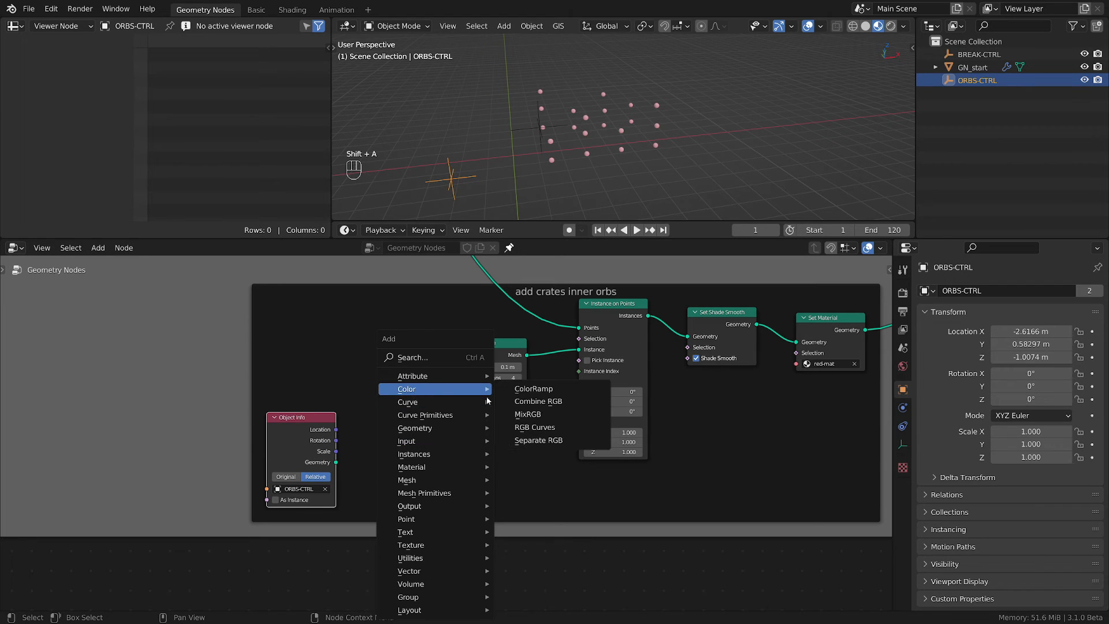
click(539, 413)
click(771, 450)
middle_drag(771, 450, 643, 391)
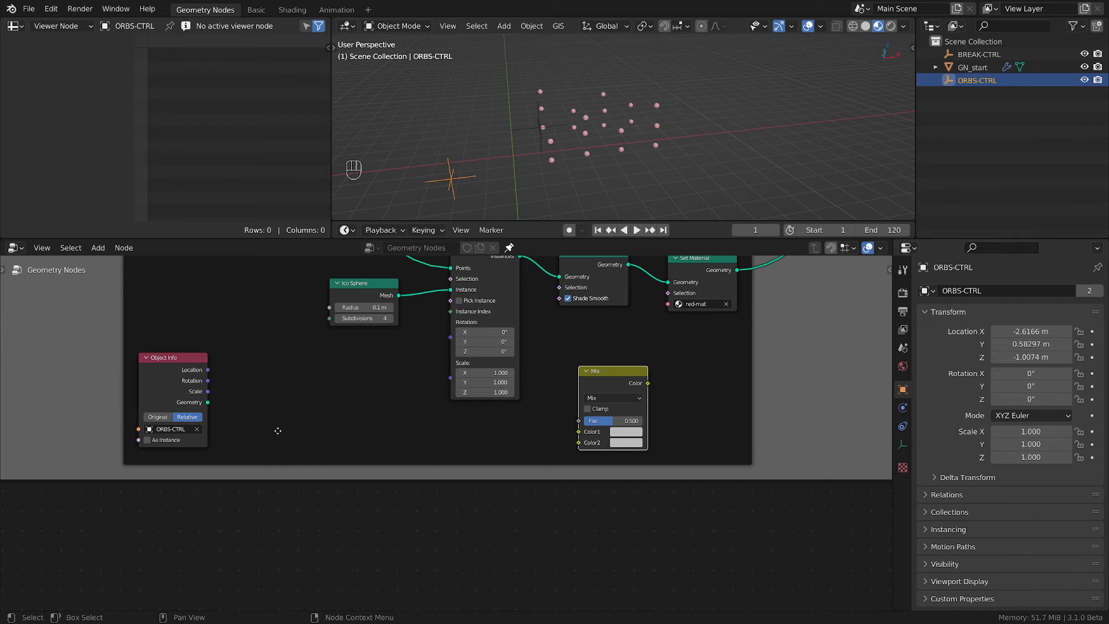
drag(207, 372, 580, 442)
drag(601, 394, 339, 435)
drag(196, 363, 253, 453)
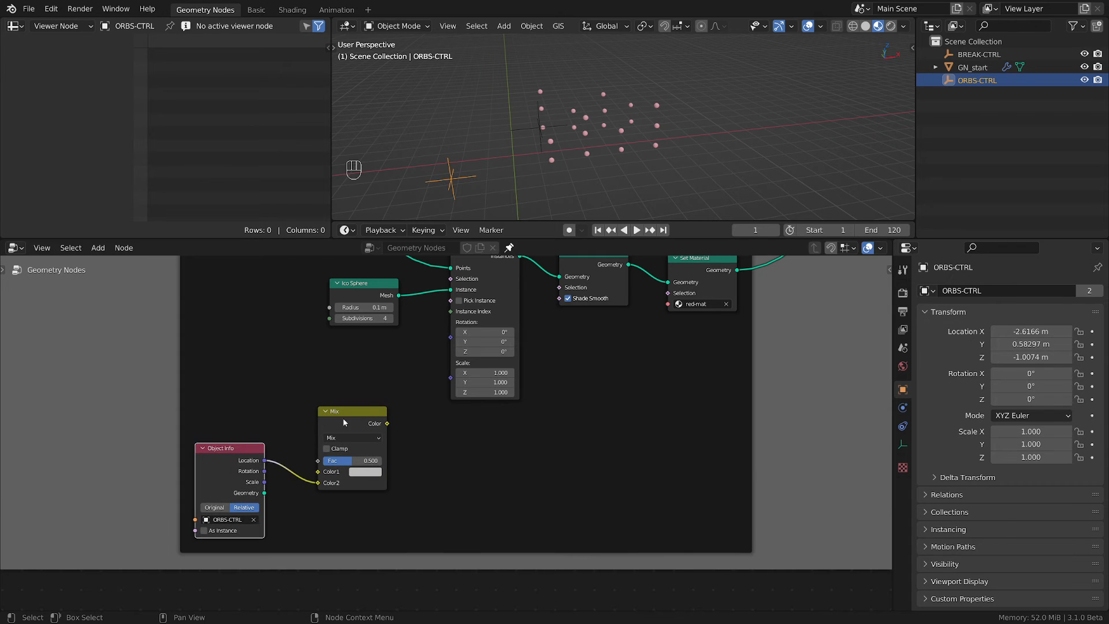
drag(349, 422, 437, 460)
- Add a Position node above the Object Info node and link it to the Mix node's Color1 input
key(shift+a)
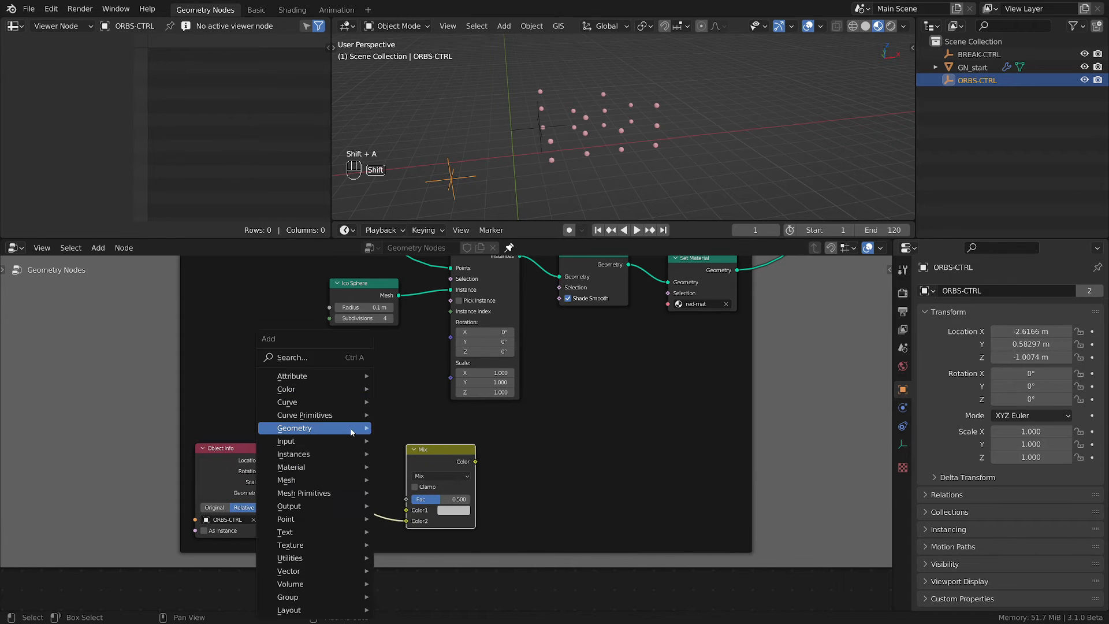
mouse_move(294, 443)
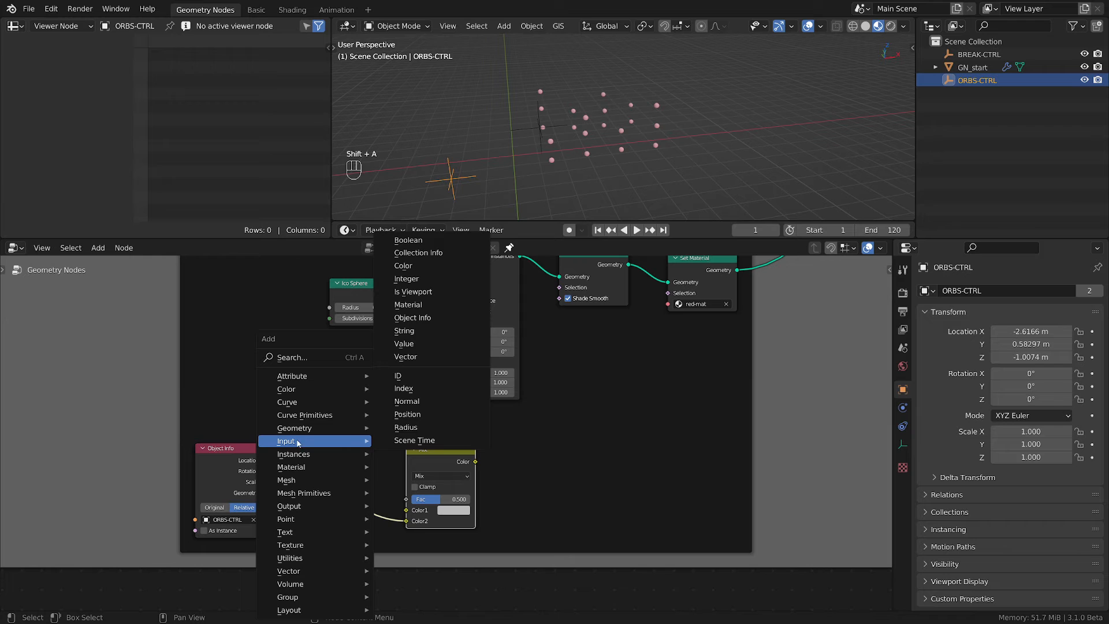
click(420, 416)
click(213, 412)
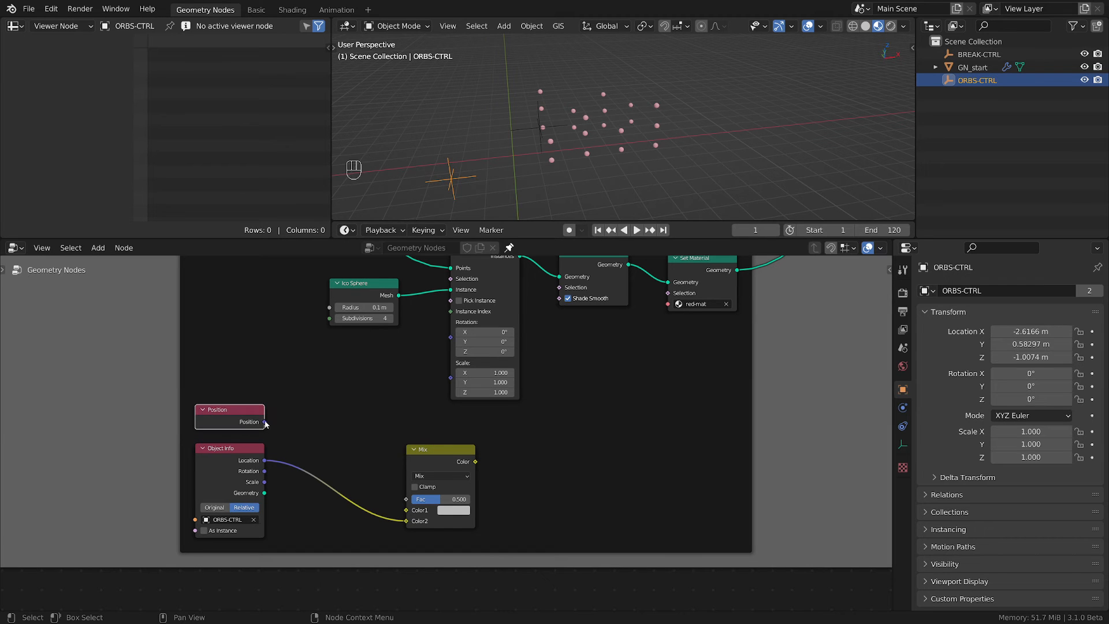
drag(265, 422, 406, 510)
- Shift the Set Material and Set Shade Smooth nodes rightward to make space after Instance on Points
scroll(547, 422, down, 2)
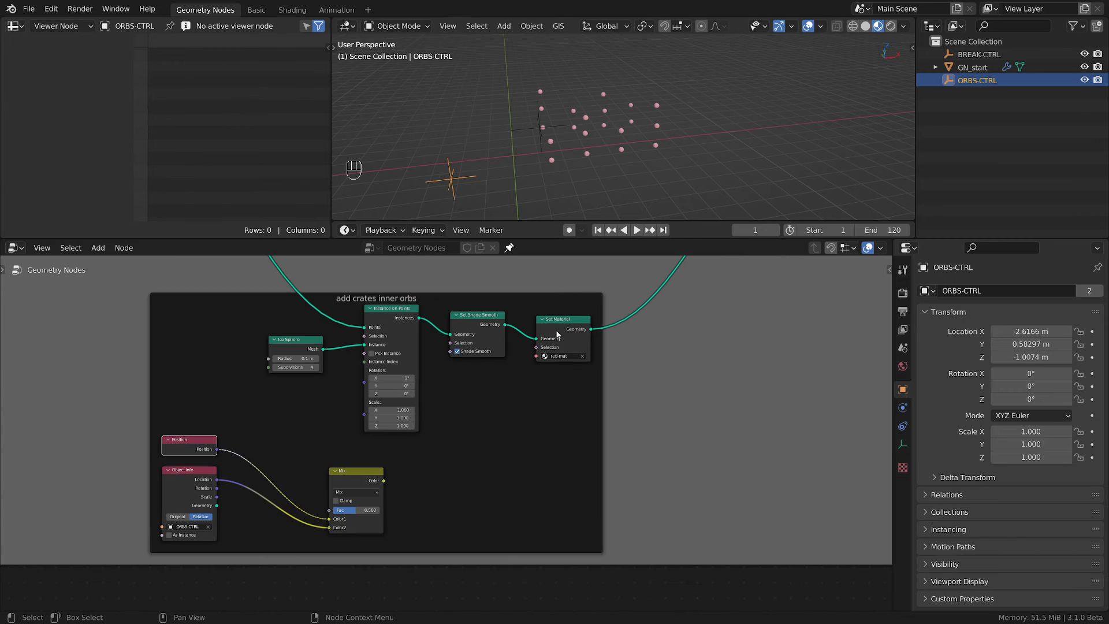
click(566, 322)
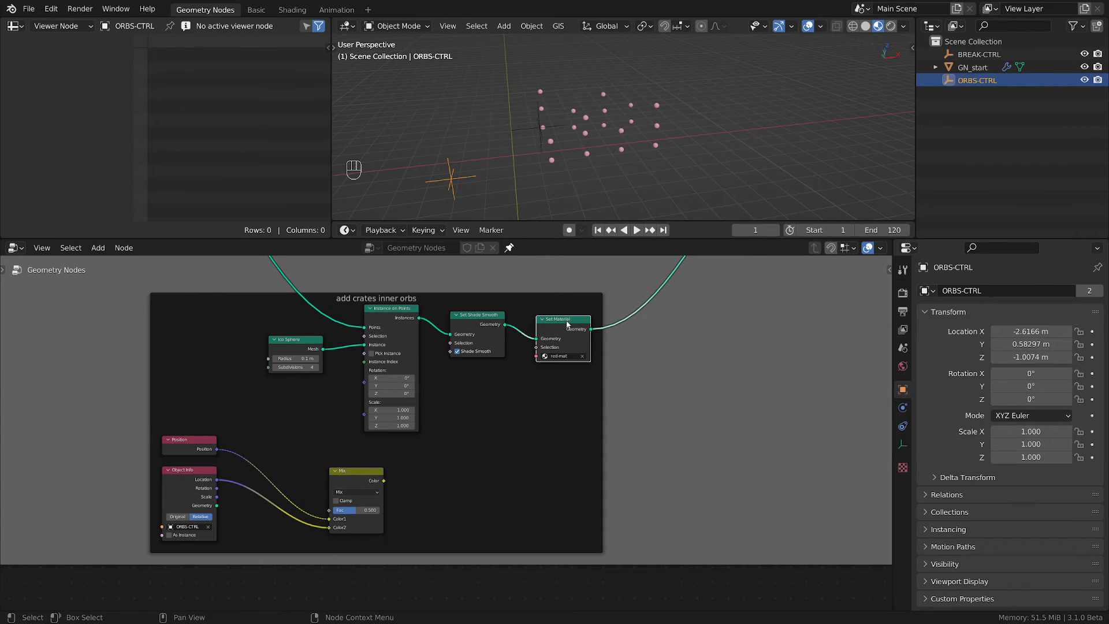
key(g)
click(688, 321)
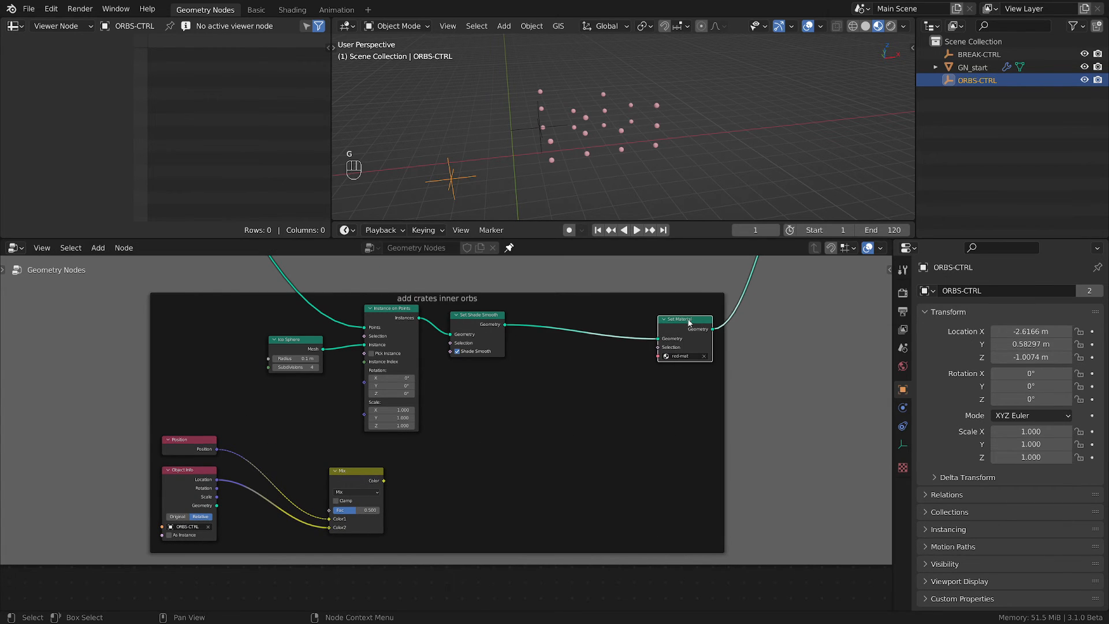
click(468, 317)
key(g)
click(598, 318)
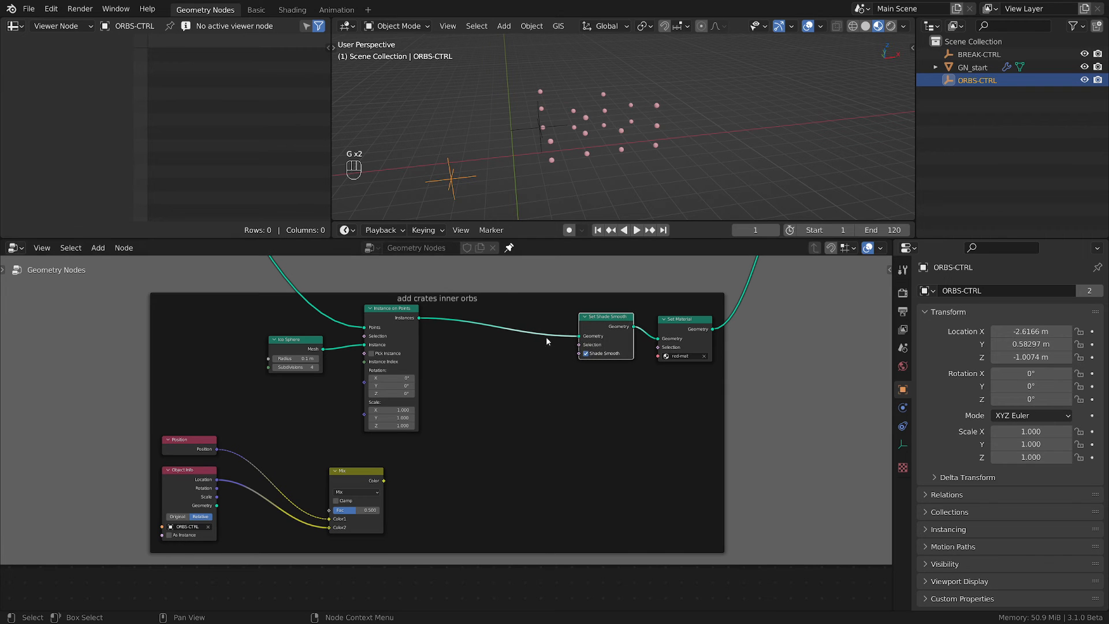
- Insert a Set Position node between Instance on Points and Set Shade Smooth, and link the Mix Color output to its Position input
key(shift+a)
mouse_move(456, 365)
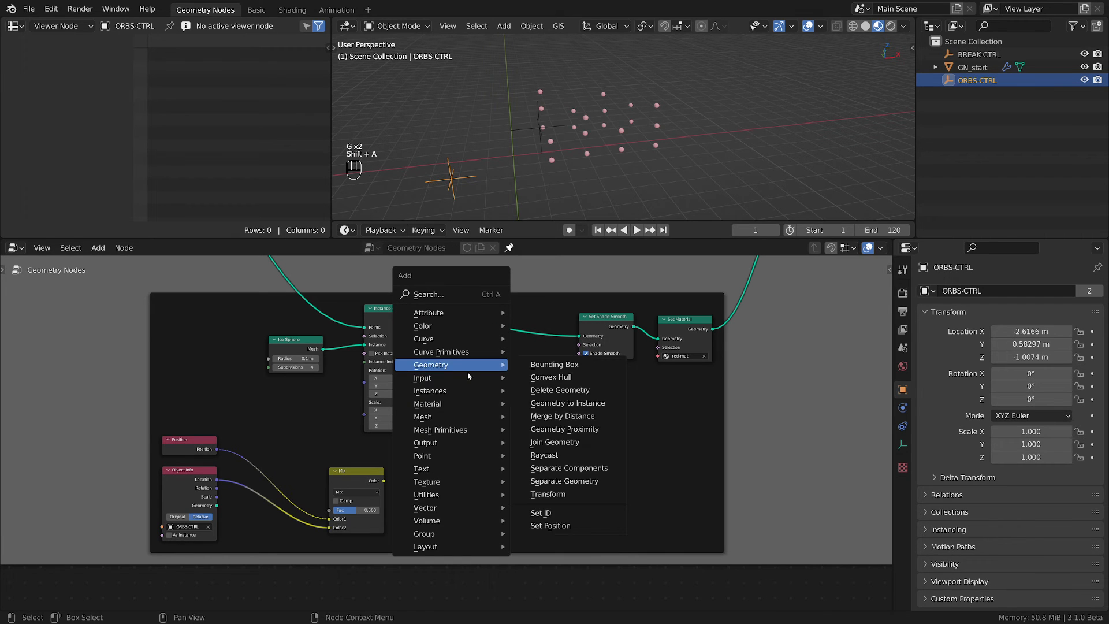
click(550, 526)
click(481, 502)
scroll(487, 497, up, 1)
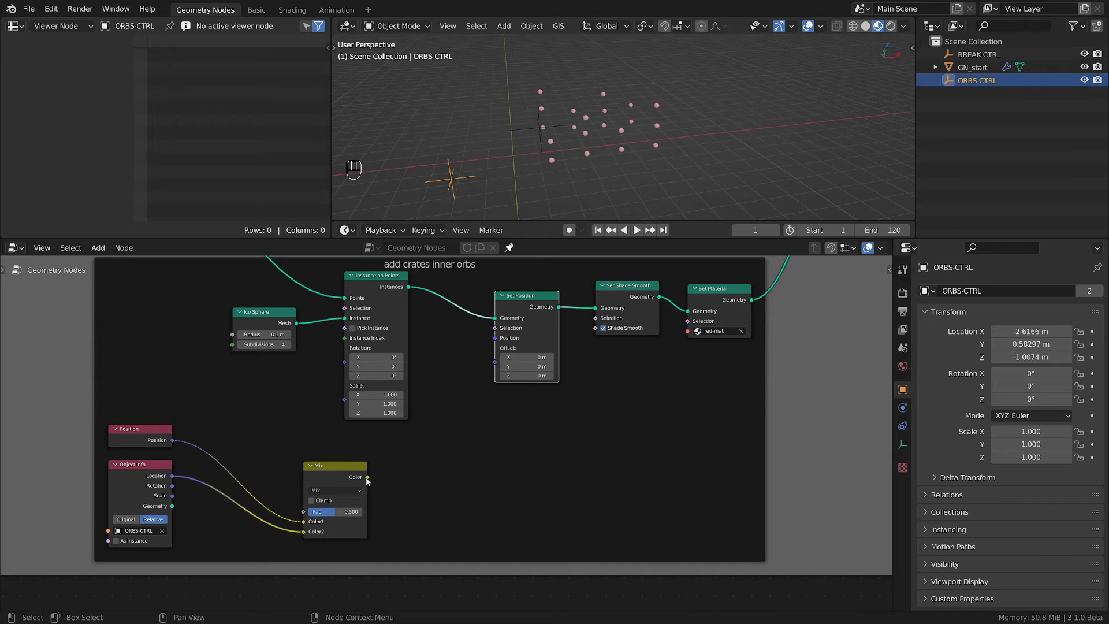
drag(368, 480, 495, 338)
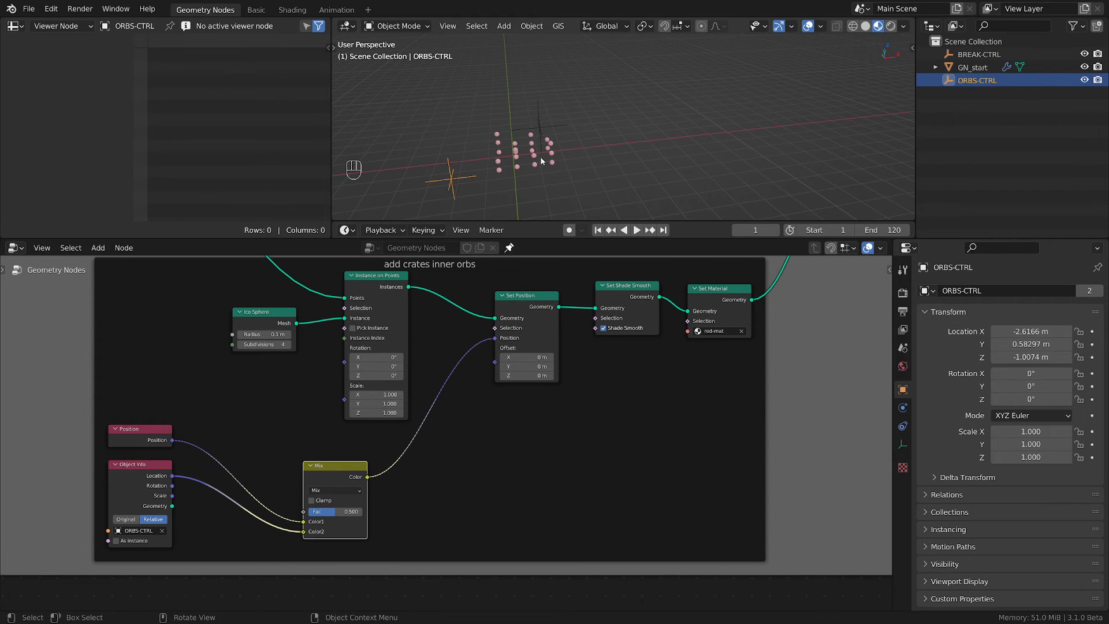
- Test the Mix factor at 1.000 and move ORBS-CTRL to about X -2.47, Y 1.22, Z 0.76 m
middle_drag(411, 474, 532, 486)
drag(488, 492, 518, 486)
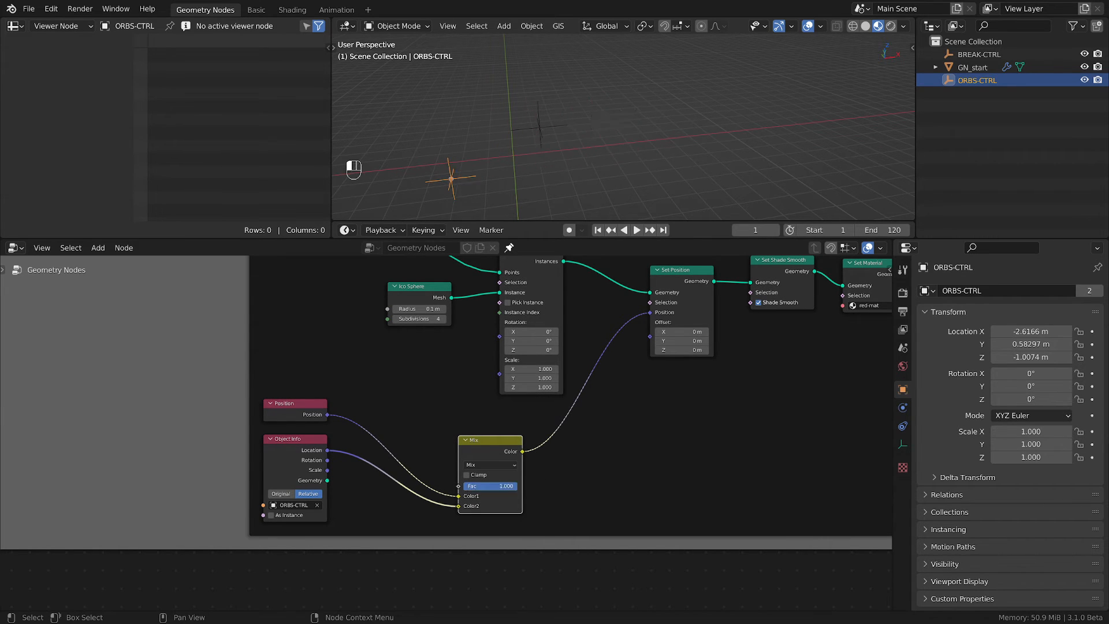
key(g)
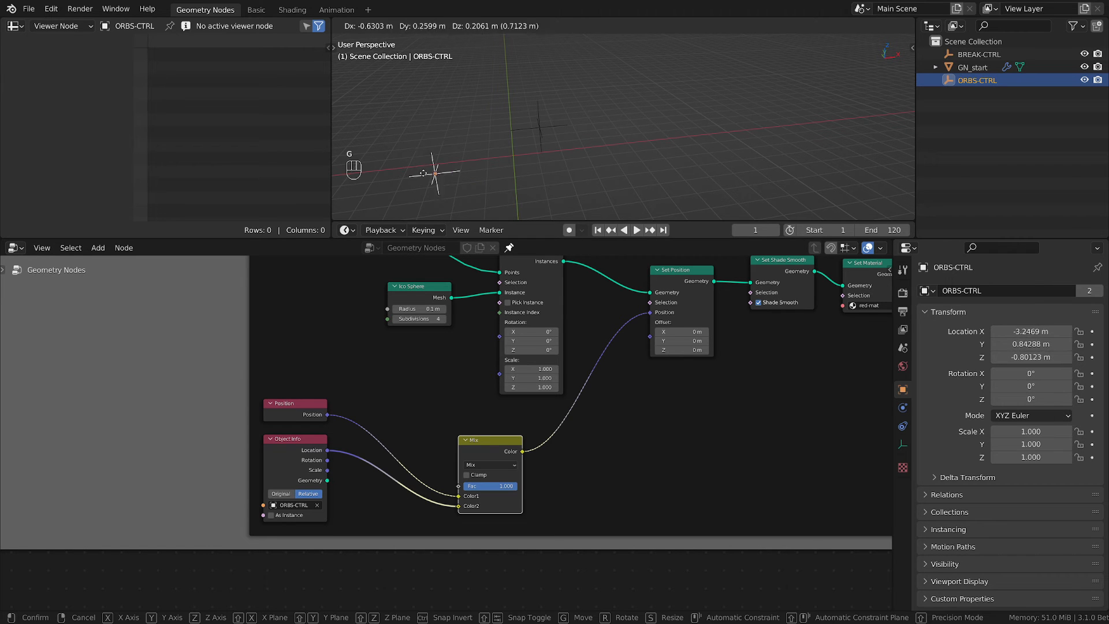
click(458, 80)
middle_drag(471, 130, 569, 188)
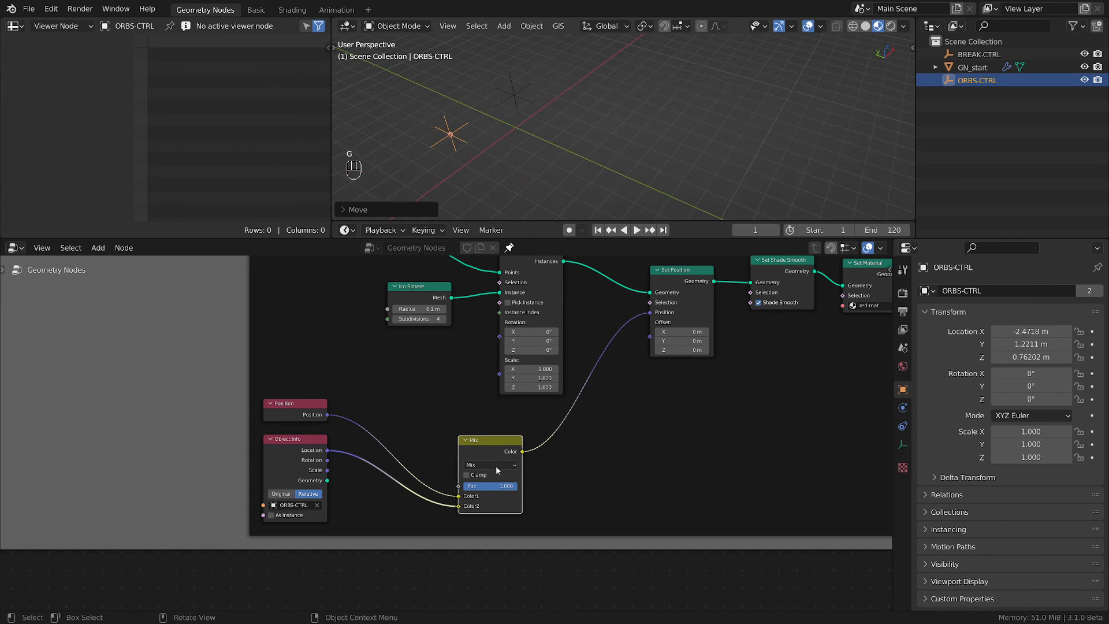
mouse_move(505, 489)
mouse_down()
mouse_move(463, 490)
mouse_move(518, 486)
mouse_up()
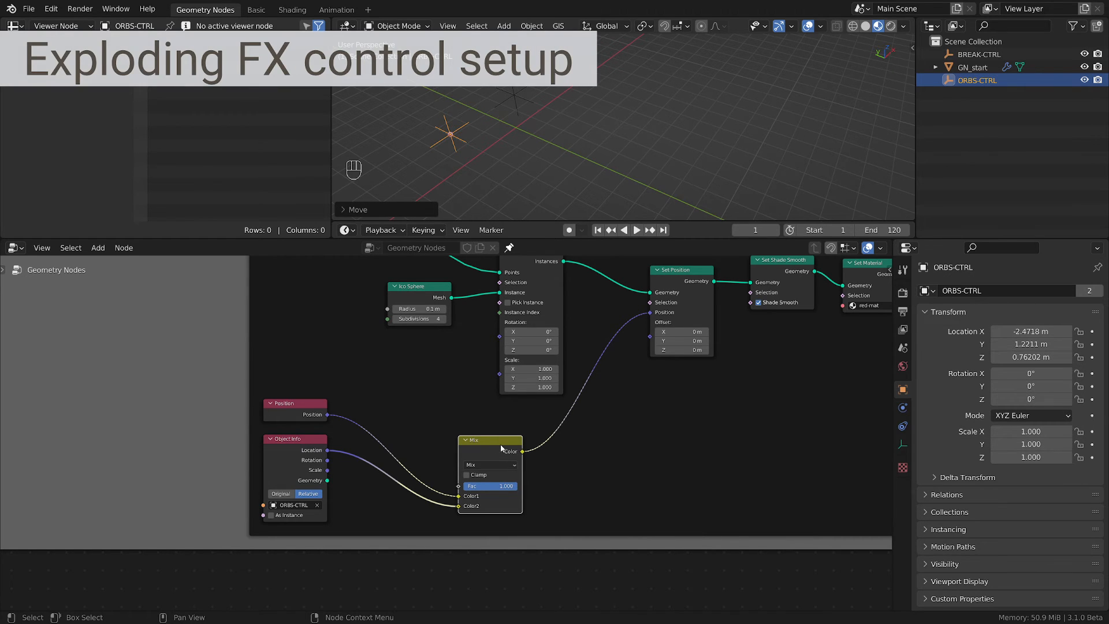
- Shift the Mix node rightward, add a Float Random Value node above the Position node, and link it to the Mix Fac input
drag(500, 445, 527, 472)
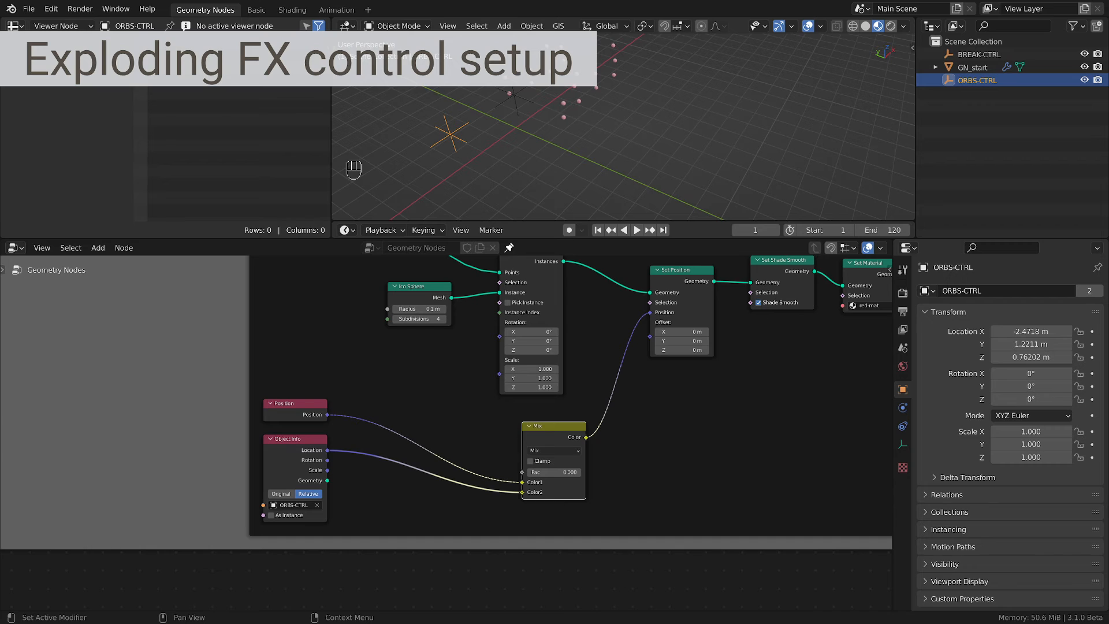
click(301, 420)
key(shift+a)
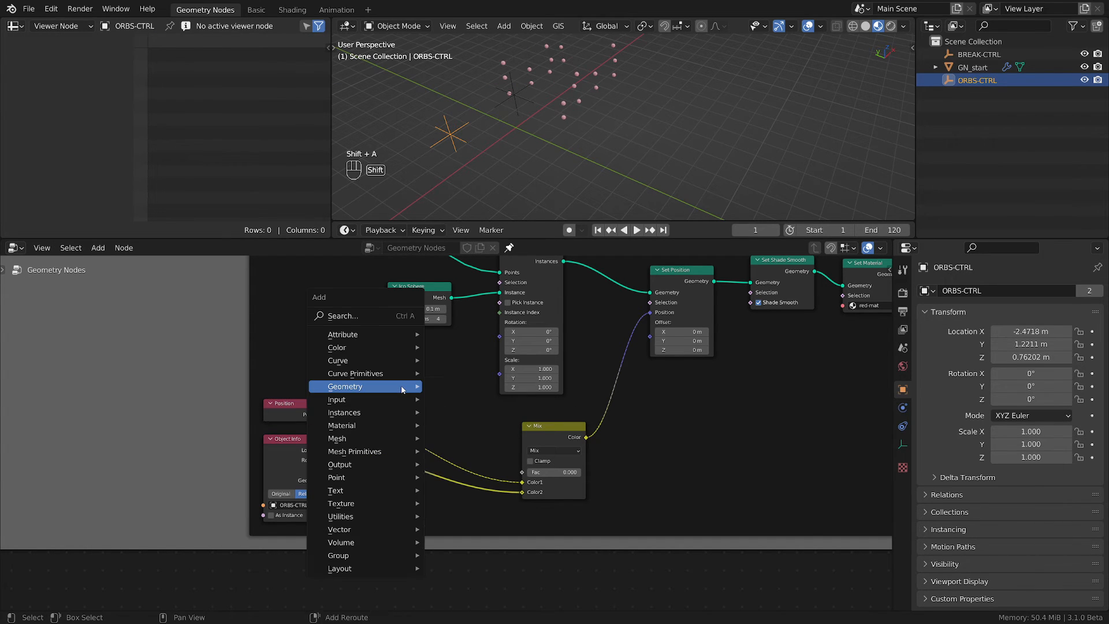
mouse_move(403, 388)
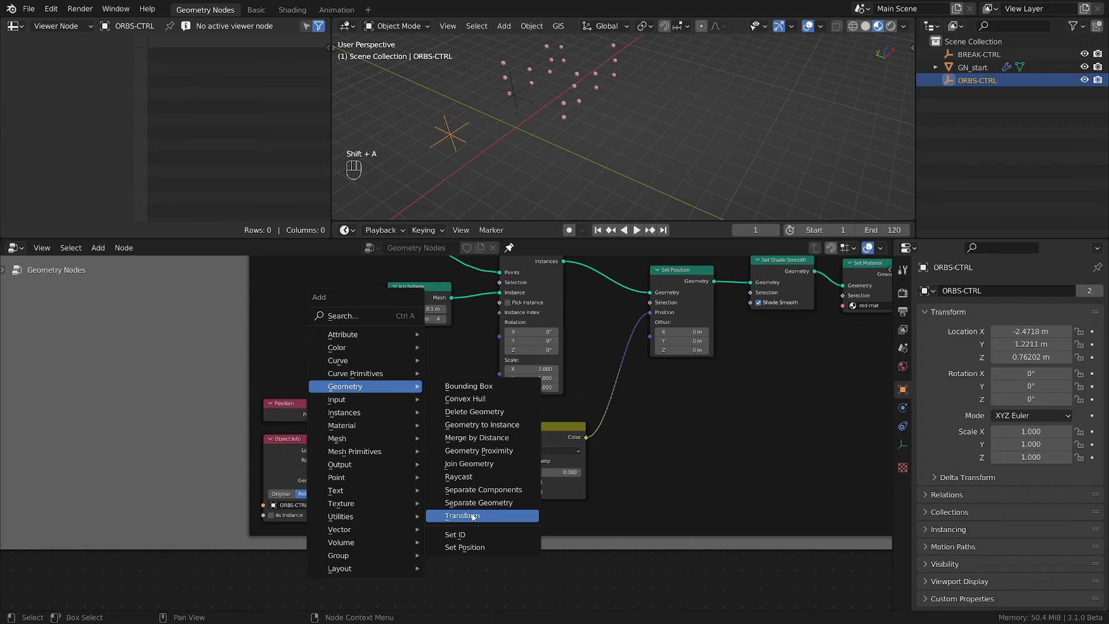
mouse_move(355, 517)
click(461, 490)
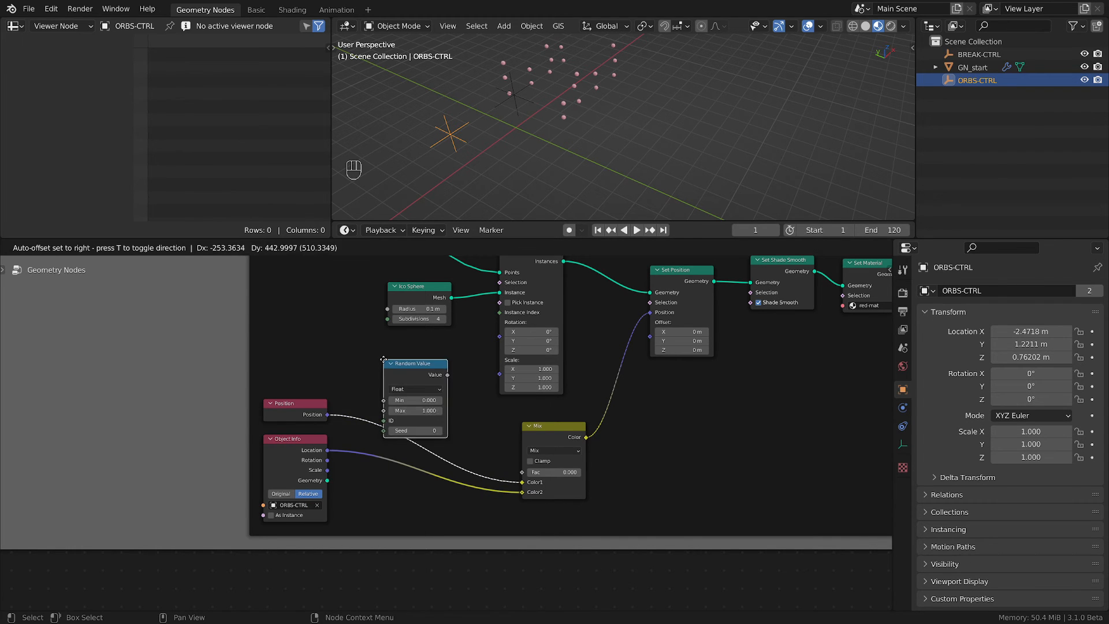
click(433, 357)
drag(448, 359, 522, 472)
drag(409, 352, 288, 318)
- Insert a Math node with the Add operation between the Random Value node and the Mix Fac input
middle_drag(374, 373, 466, 483)
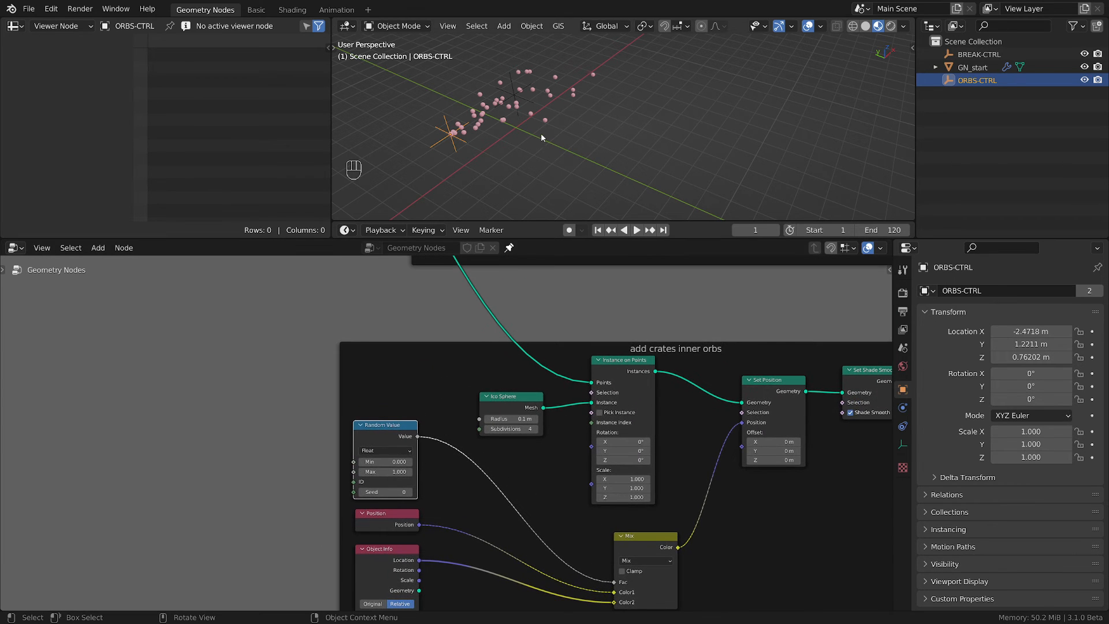
middle_drag(541, 133, 552, 134)
middle_drag(510, 478, 532, 425)
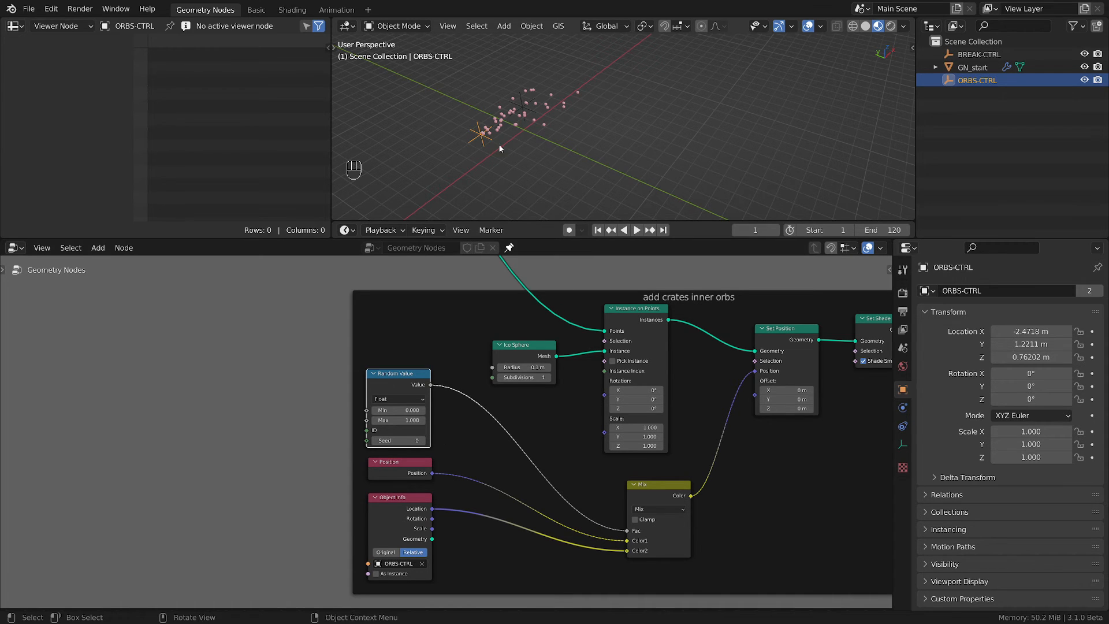
middle_drag(471, 118, 520, 150)
key(shift+a)
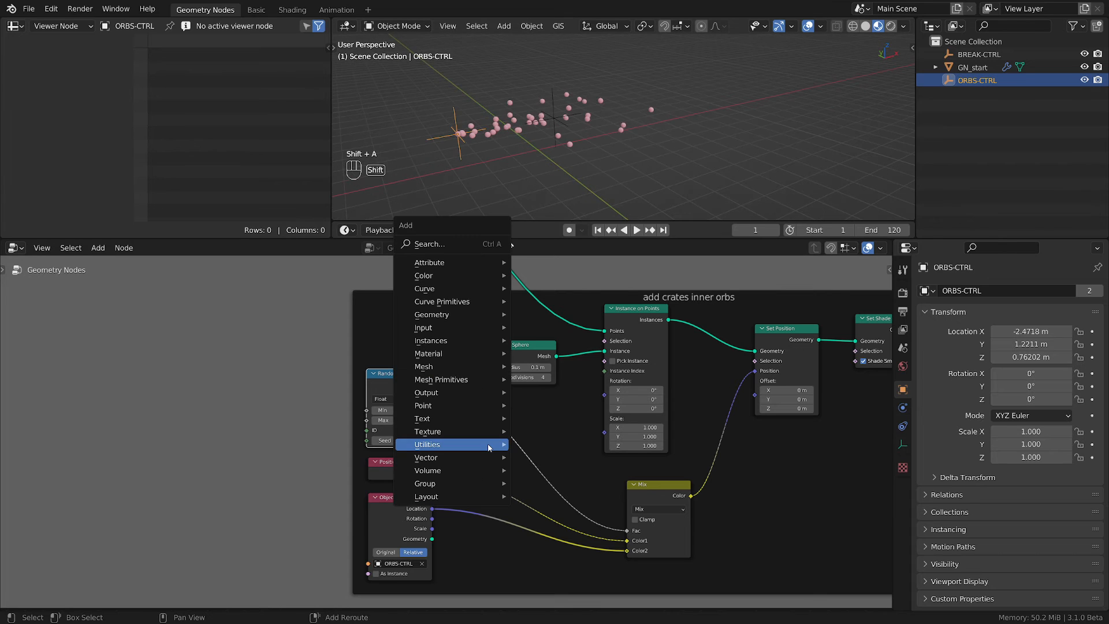
mouse_move(442, 448)
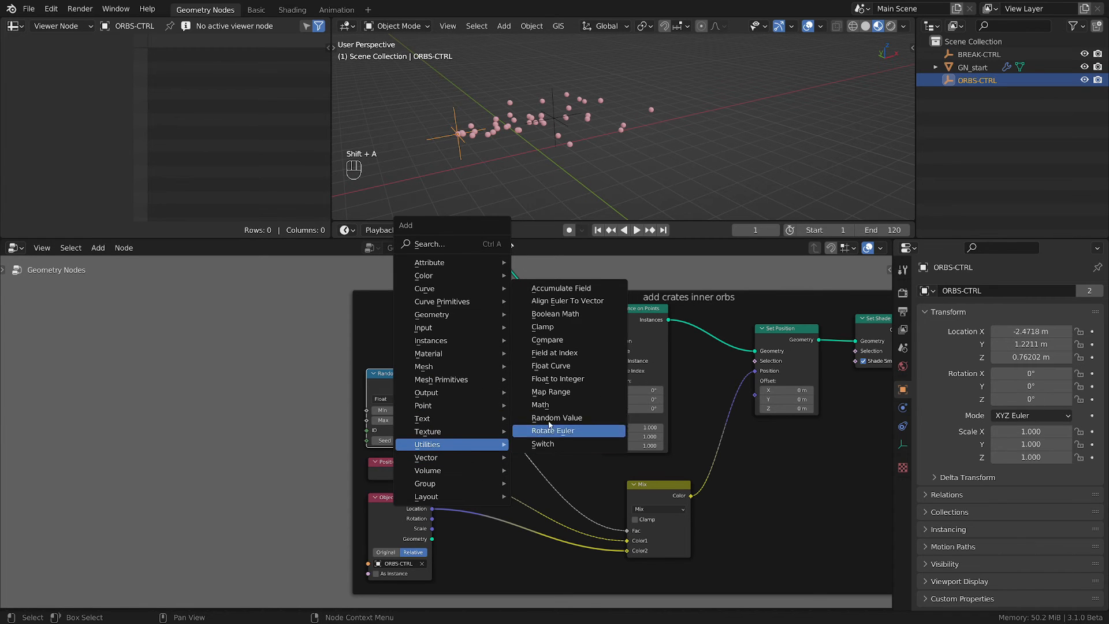
click(540, 405)
click(508, 432)
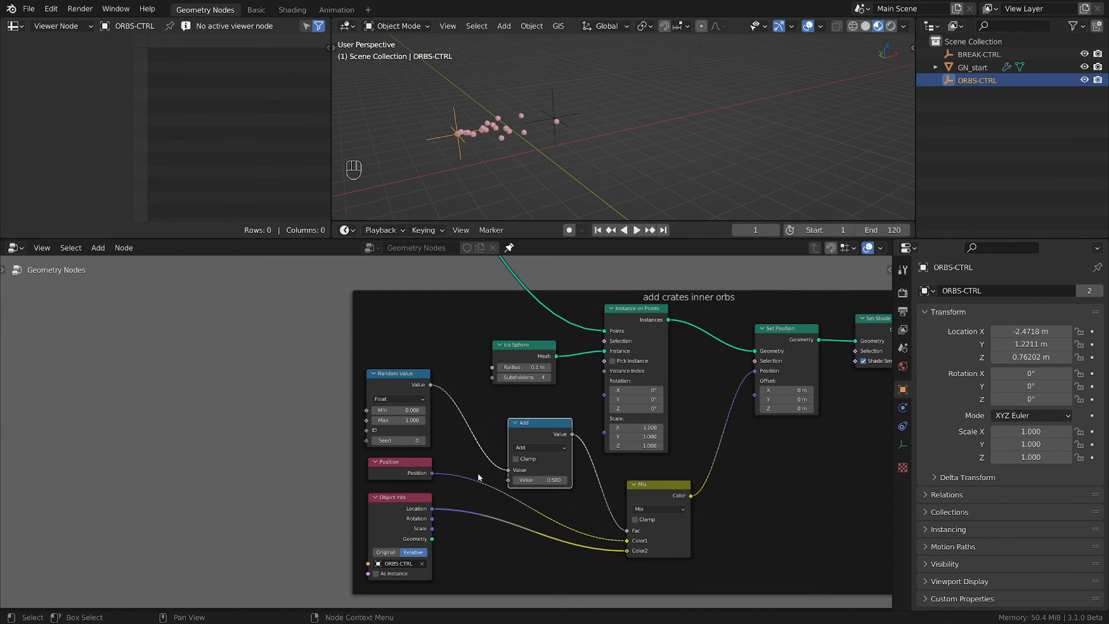
- Move the Position and Object Info nodes down together to clear space below the Random Value node
middle_drag(479, 477, 511, 409)
click(433, 397)
shift+click(431, 437)
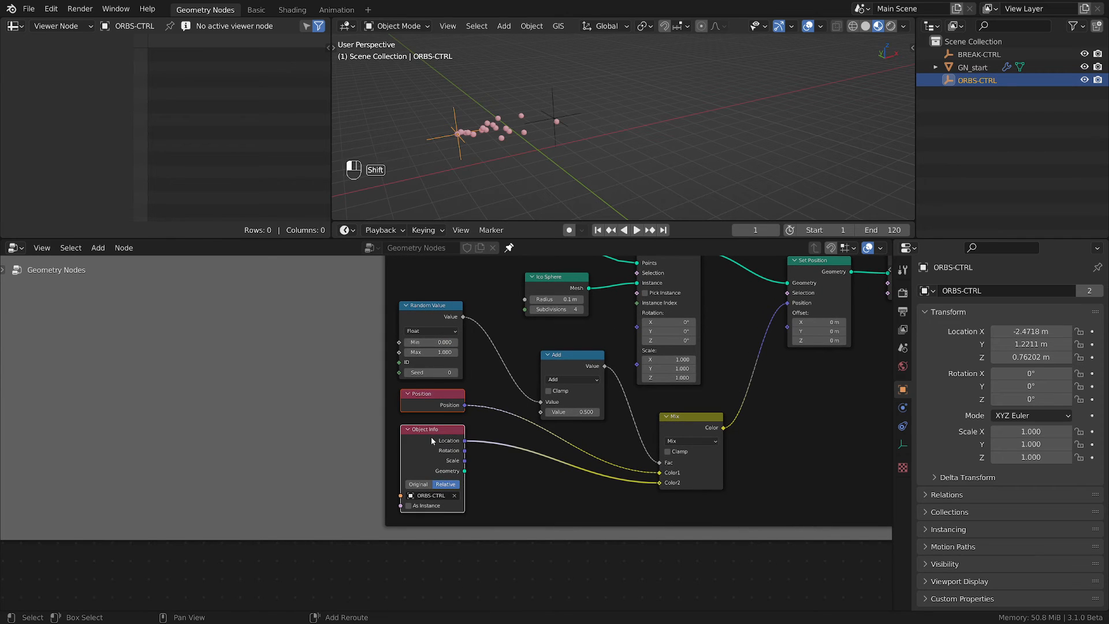
key(g)
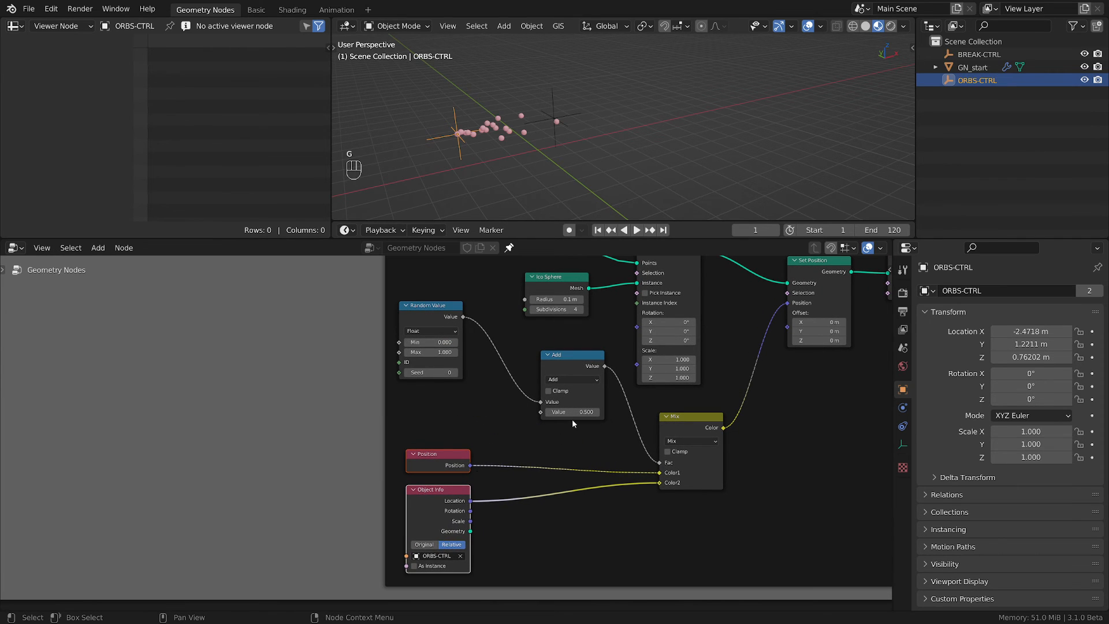
- Test the Add node's second Value with negative values such as -15.000, ending at 1.000, to compare the orb positions
drag(572, 412, 549, 411)
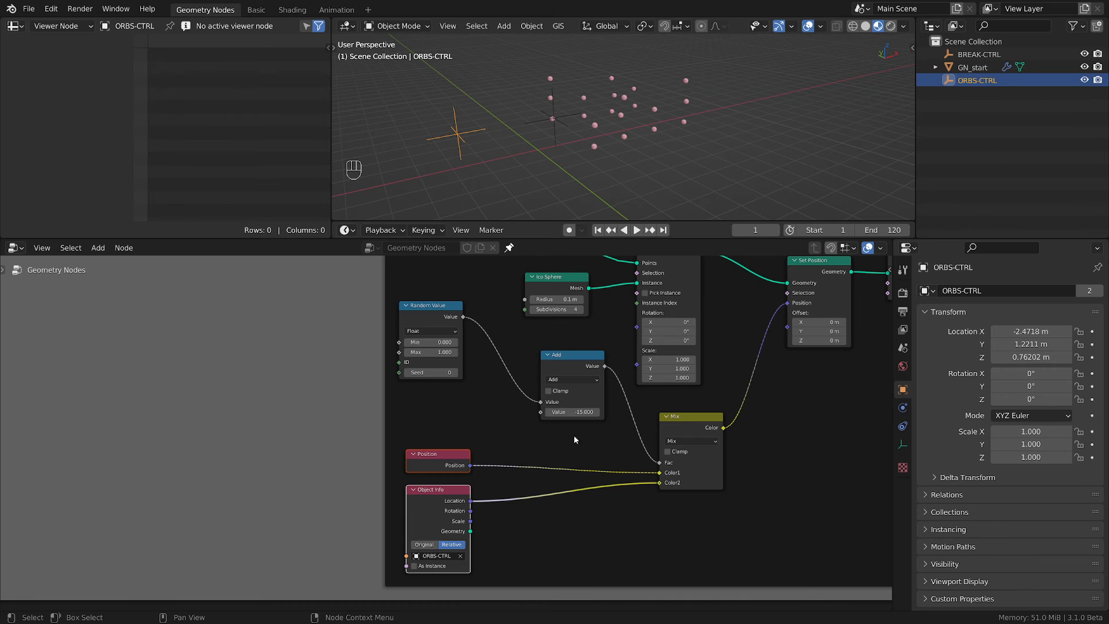
scroll(574, 440, up, 1)
click(581, 403)
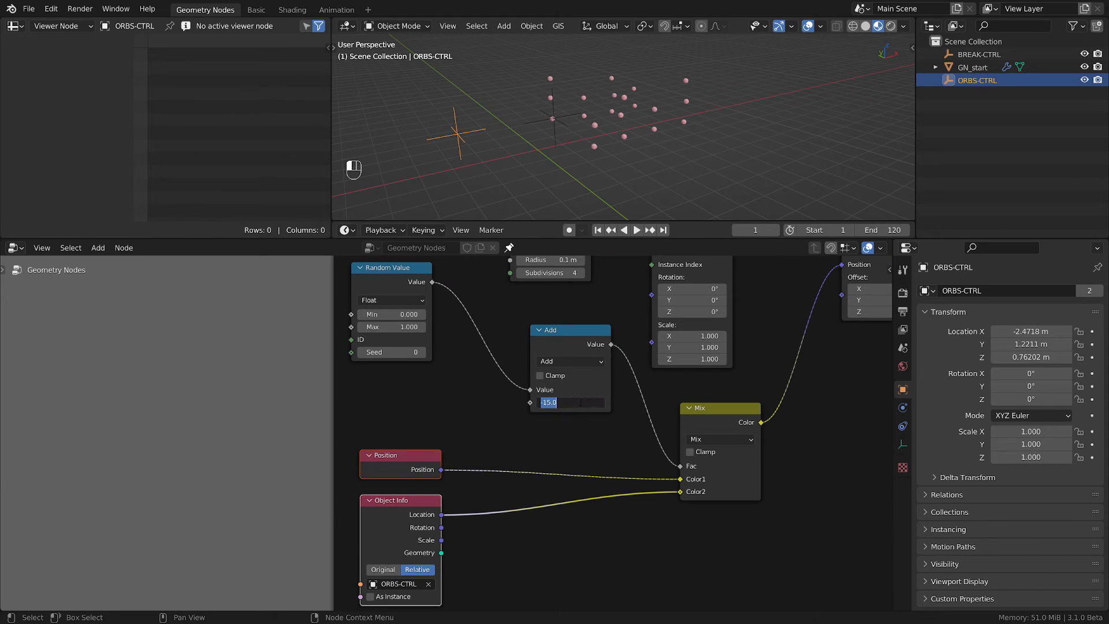
text(1)
key(Return)
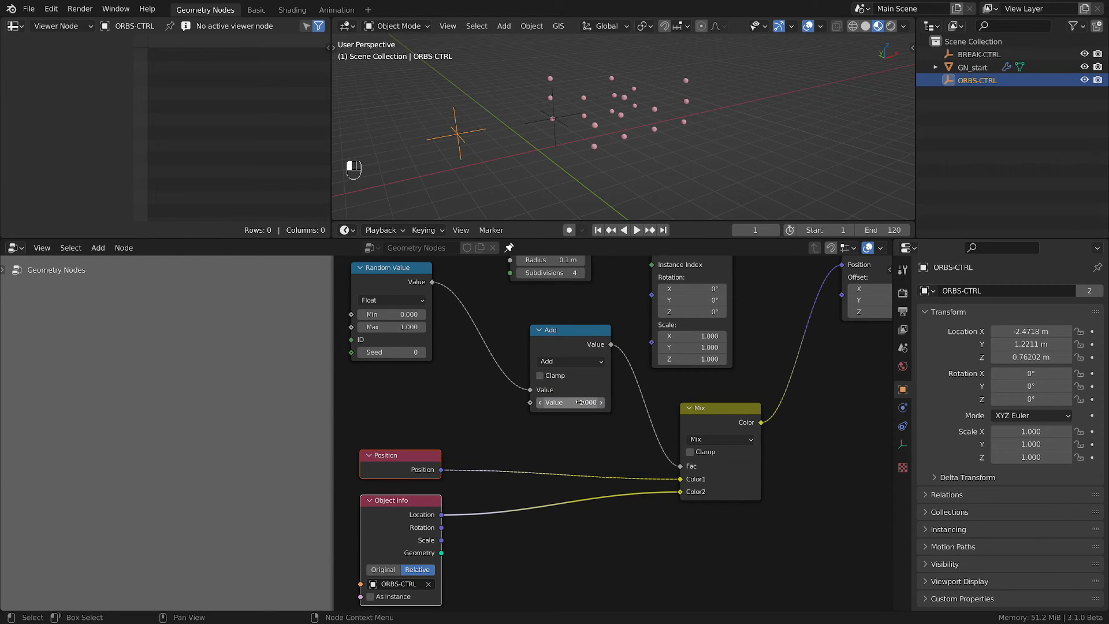
click(564, 402)
text(1)
key(Return)
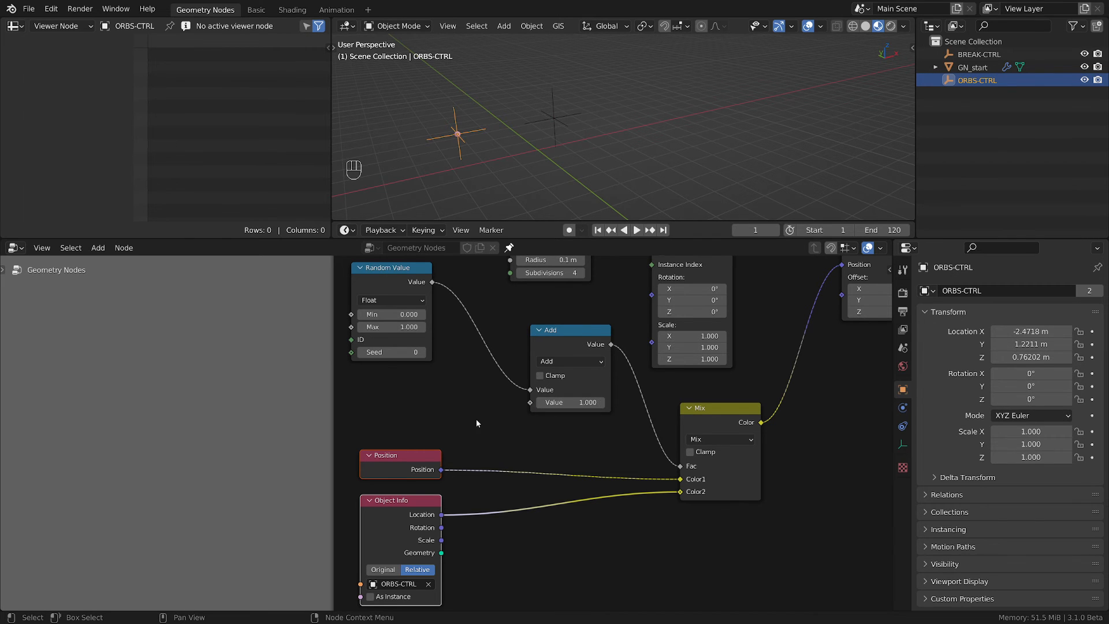
- Add a Map Range node below the Random Value node and link its Result to the Add node's second Value input
scroll(476, 418, down, 2)
key(shift+a)
mouse_move(484, 433)
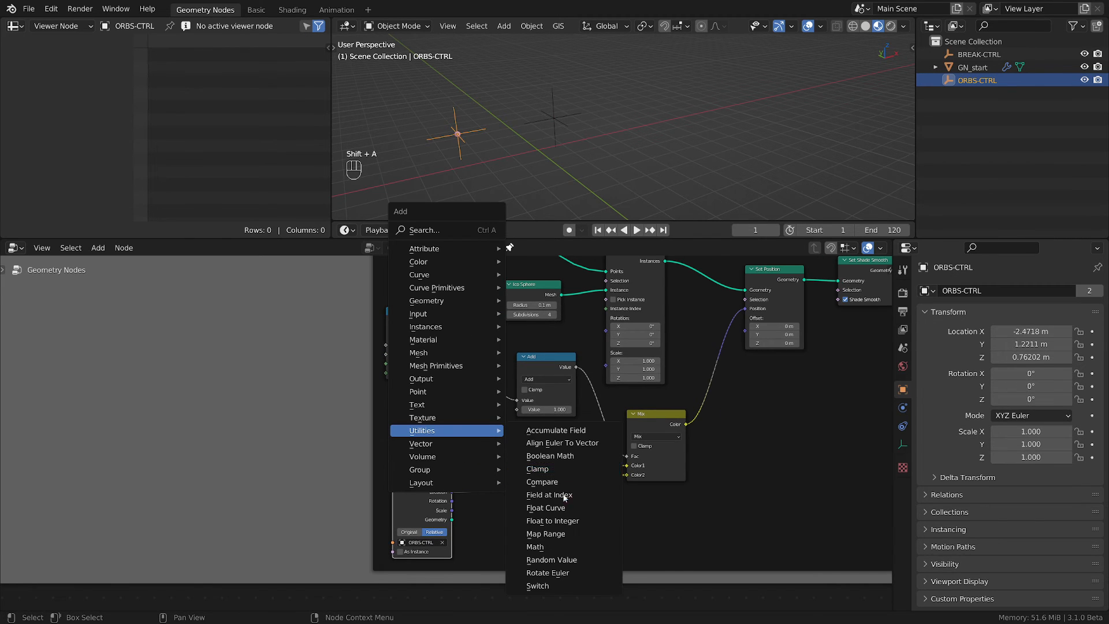
click(565, 532)
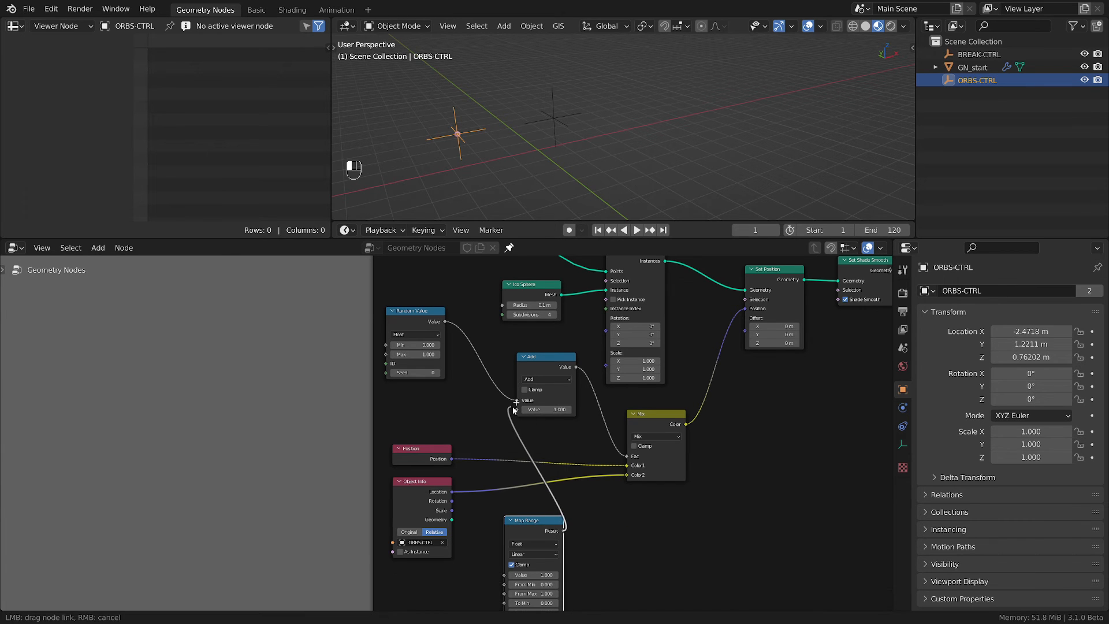
click(422, 403)
- Set the Map Range node's To Min to -1.000 and move the node left, clear of Position and Object Info
scroll(456, 485, up, 3)
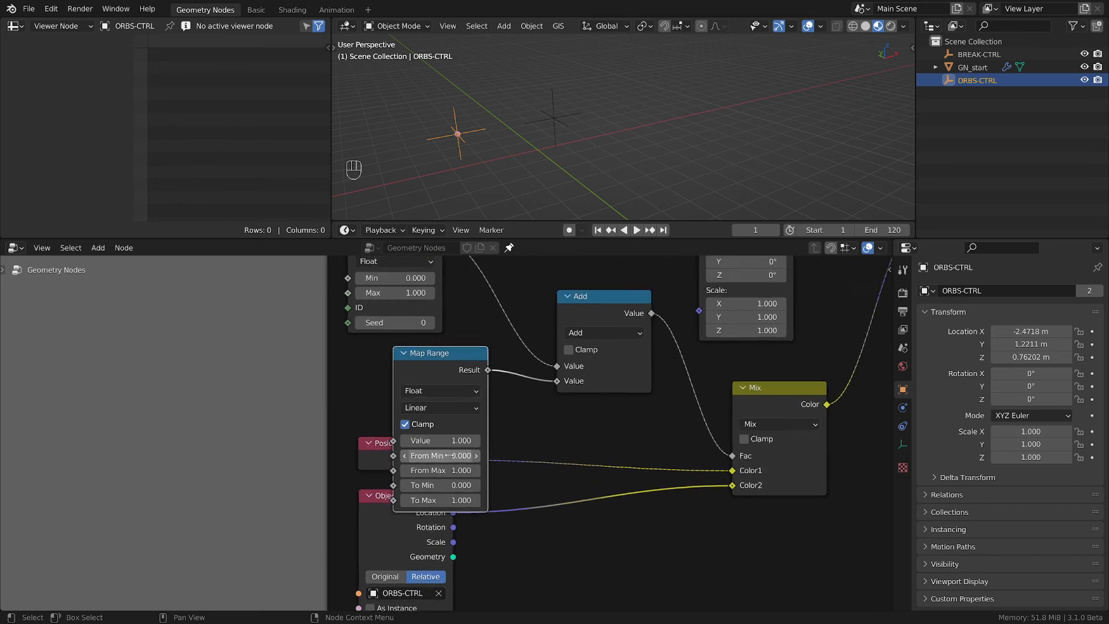
click(462, 488)
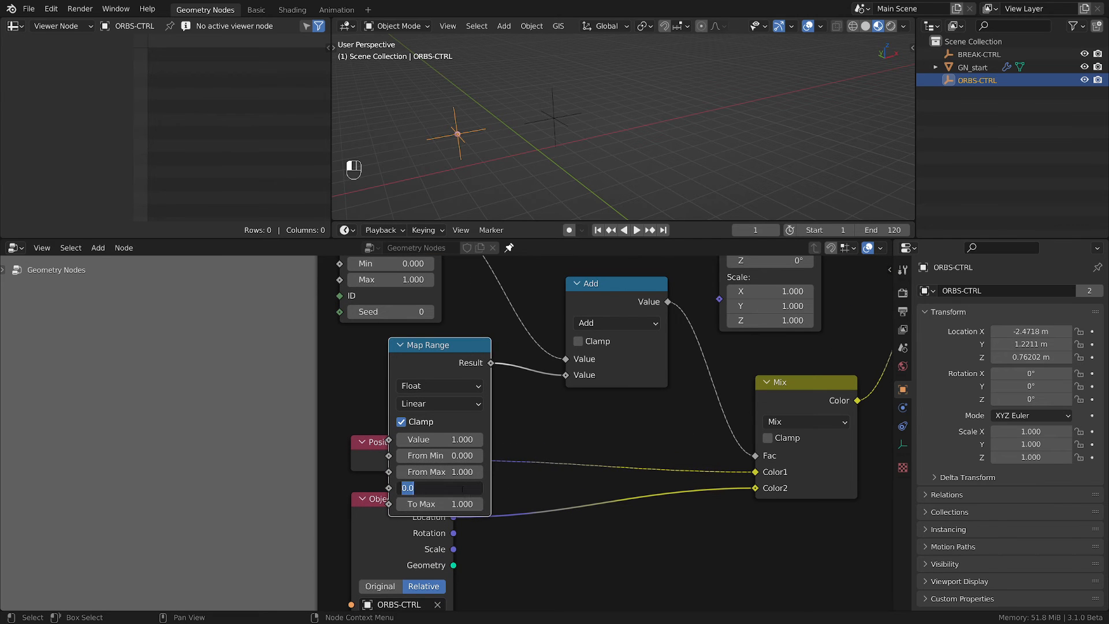
text(-1)
key(Return)
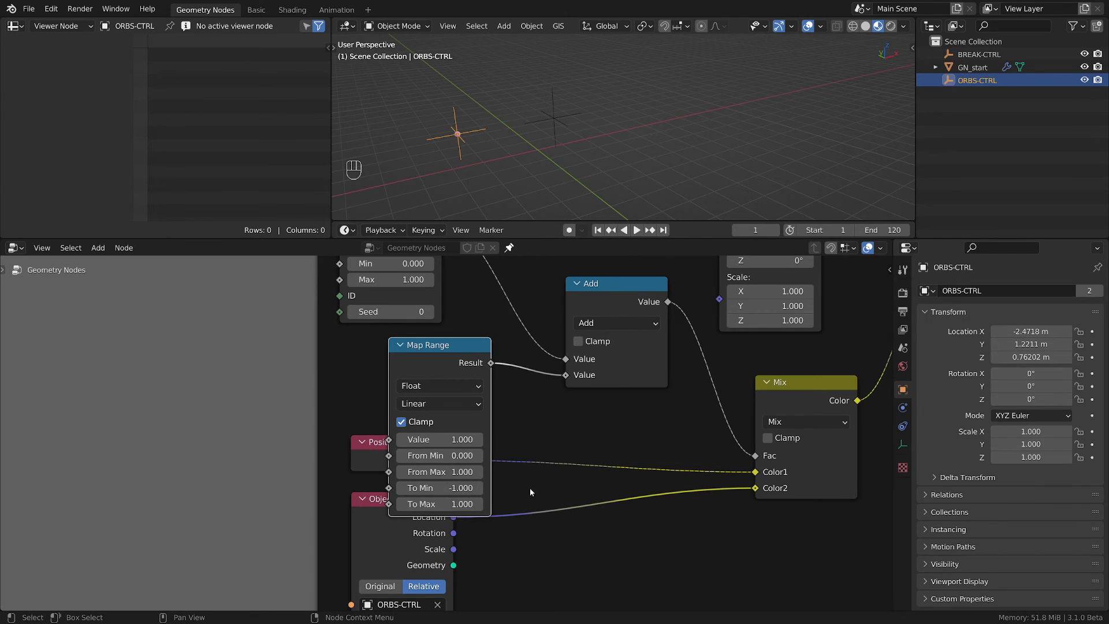
scroll(560, 504, down, 1)
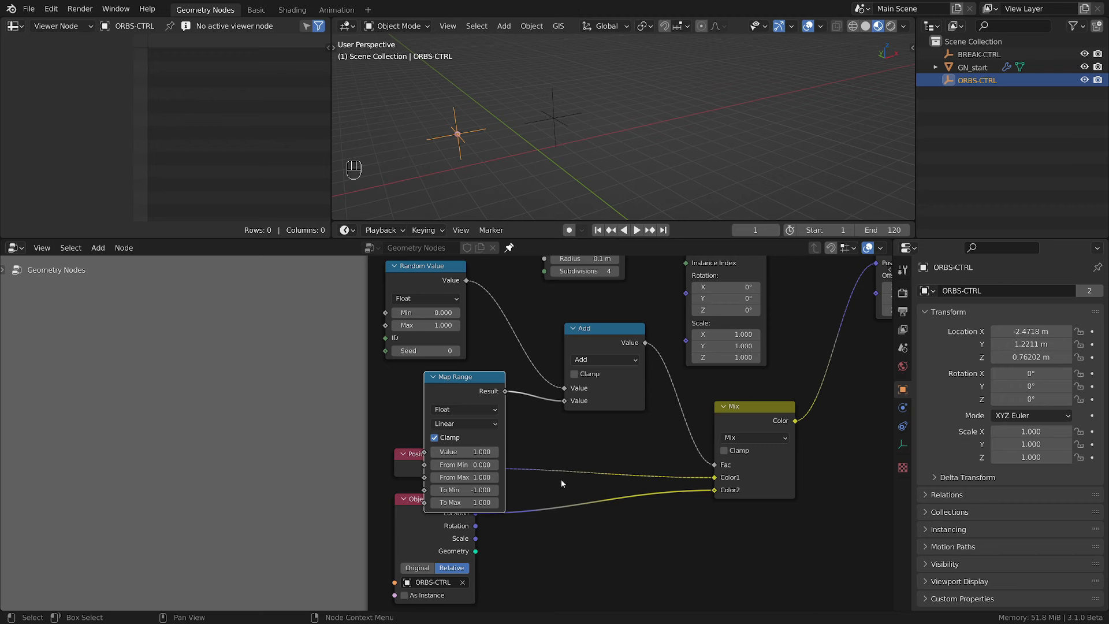
scroll(458, 486, down, 3)
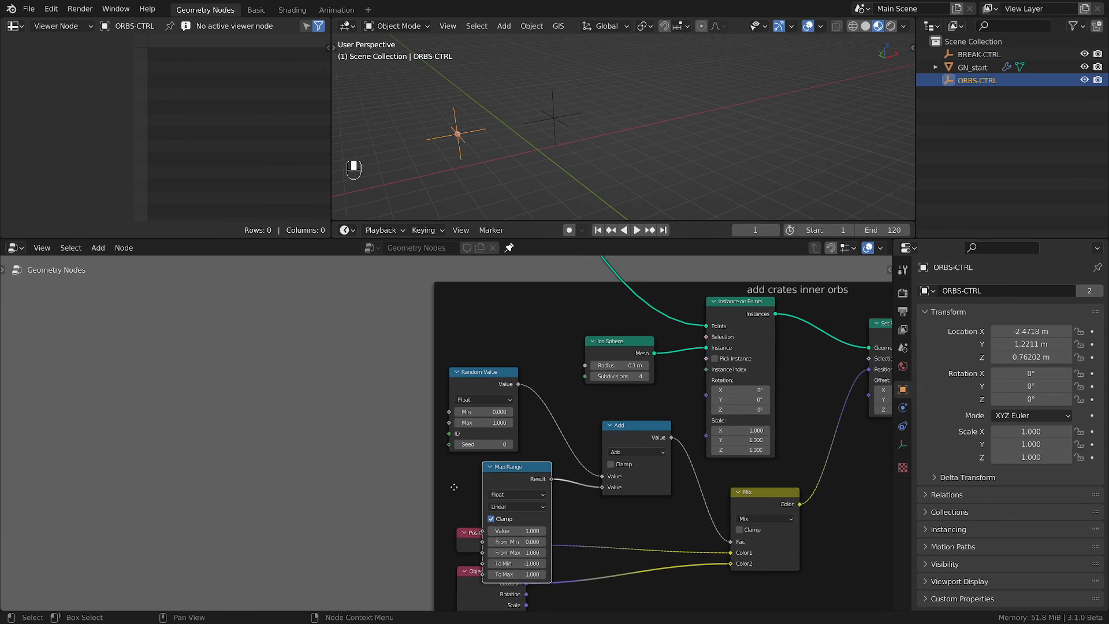
scroll(433, 443, up, 2)
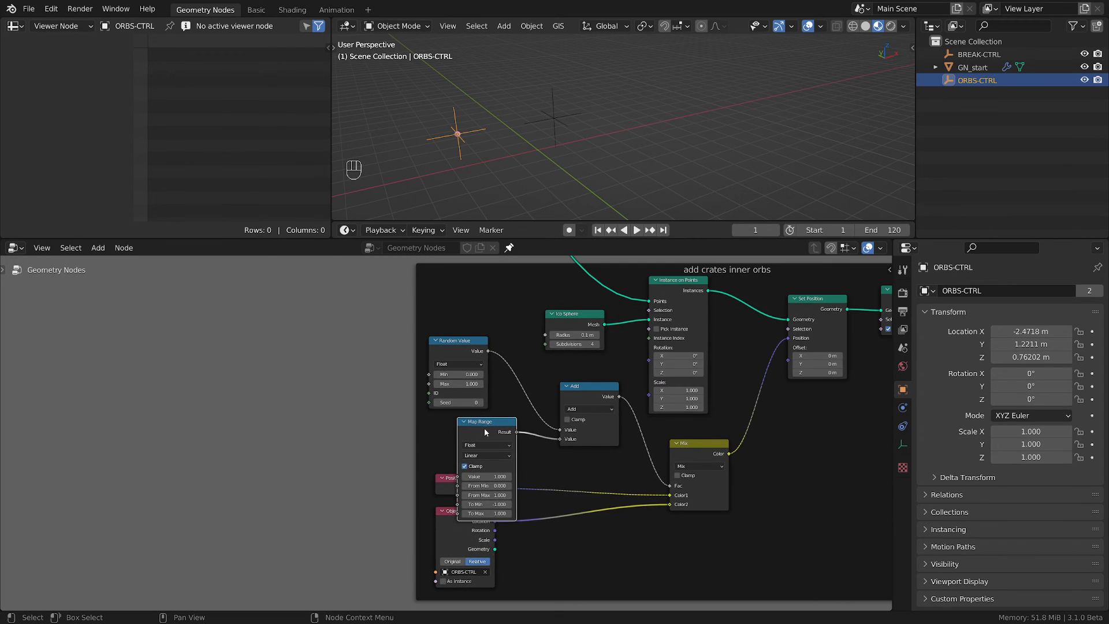
drag(484, 432, 376, 433)
key(shift+a)
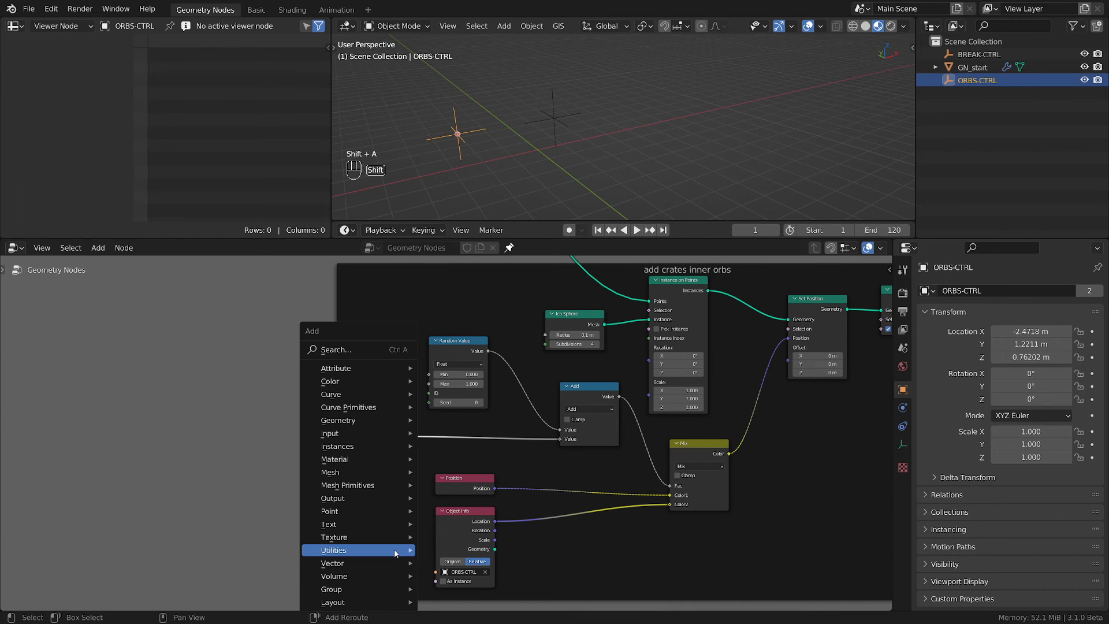
mouse_move(399, 589)
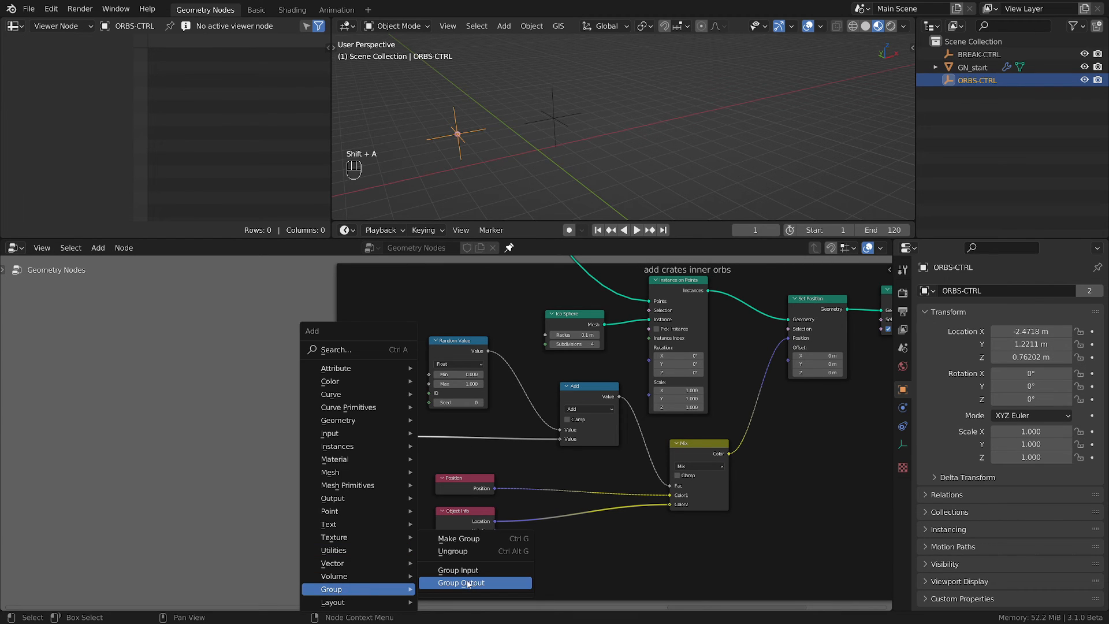
click(439, 582)
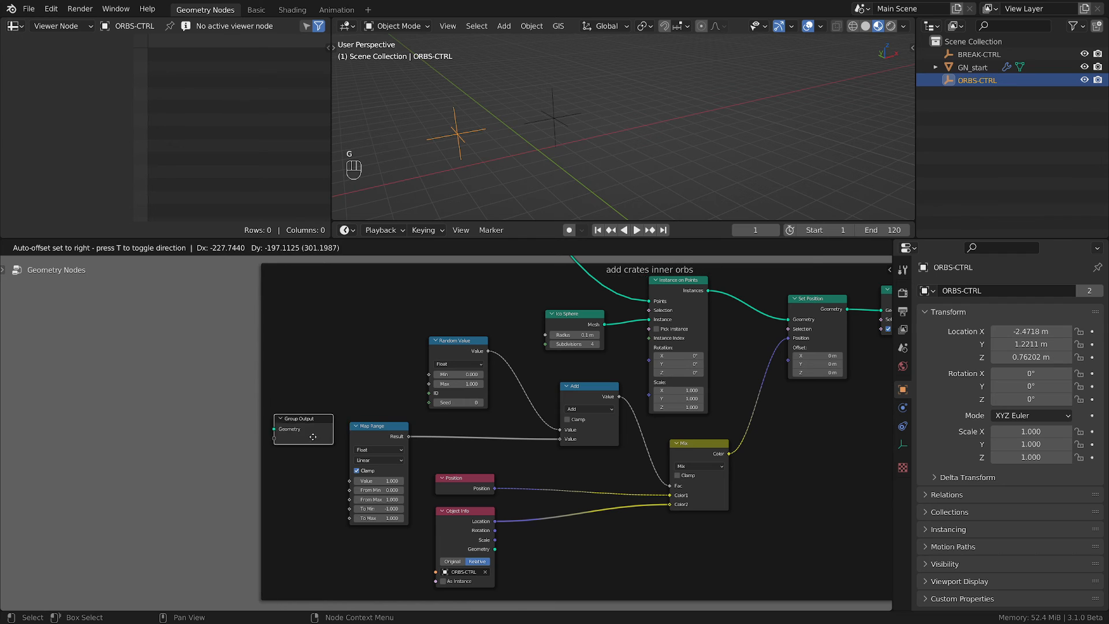
click(321, 422)
key(x)
- Add a Group Input node to the left of the Map Range node
key(shift+a)
mouse_move(346, 415)
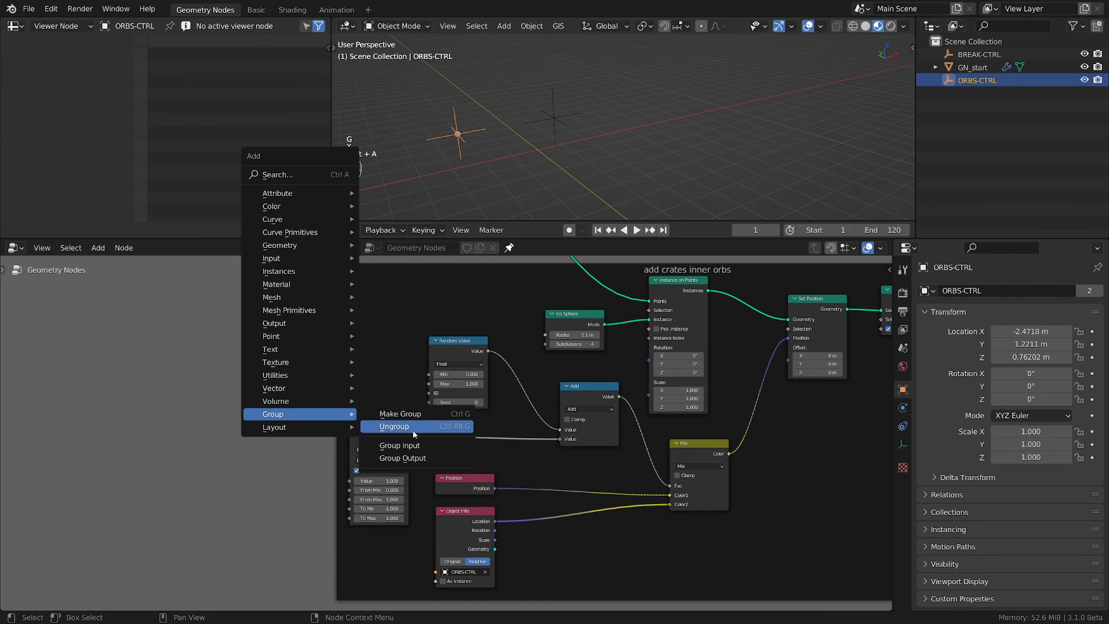
click(405, 428)
click(241, 350)
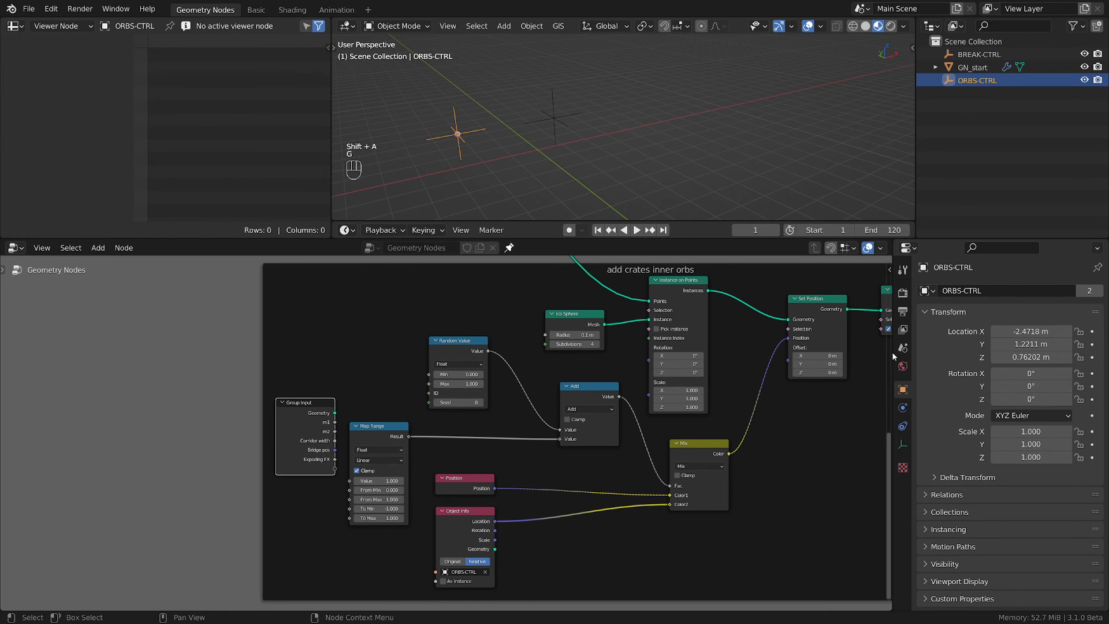
- Enable a custom color on the new Group Input node and make it bright green
key(n)
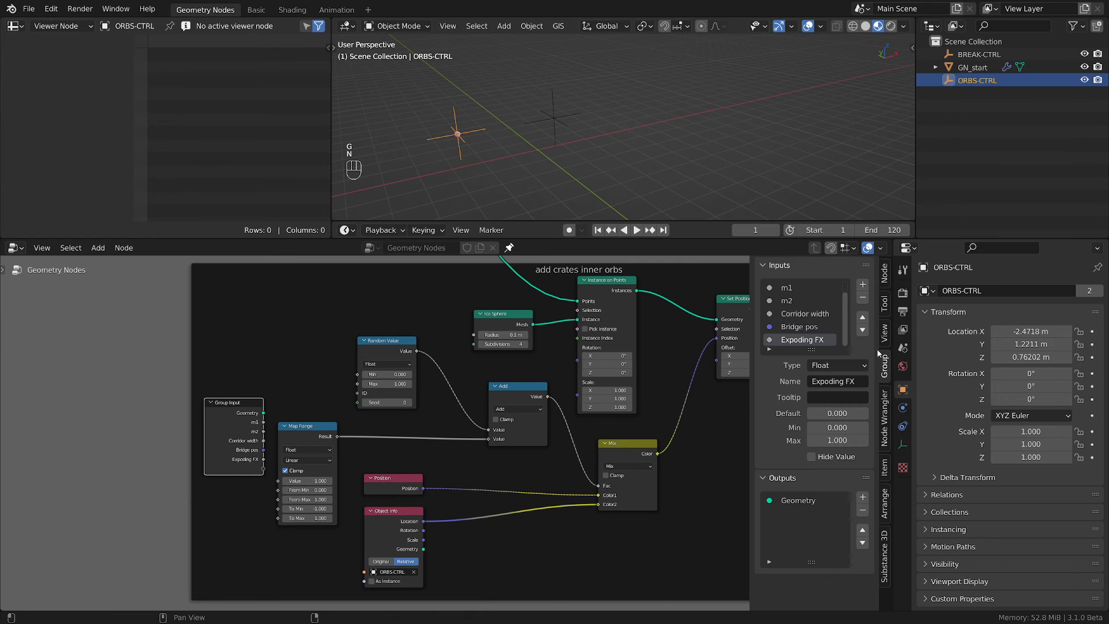
click(884, 280)
click(786, 344)
click(789, 366)
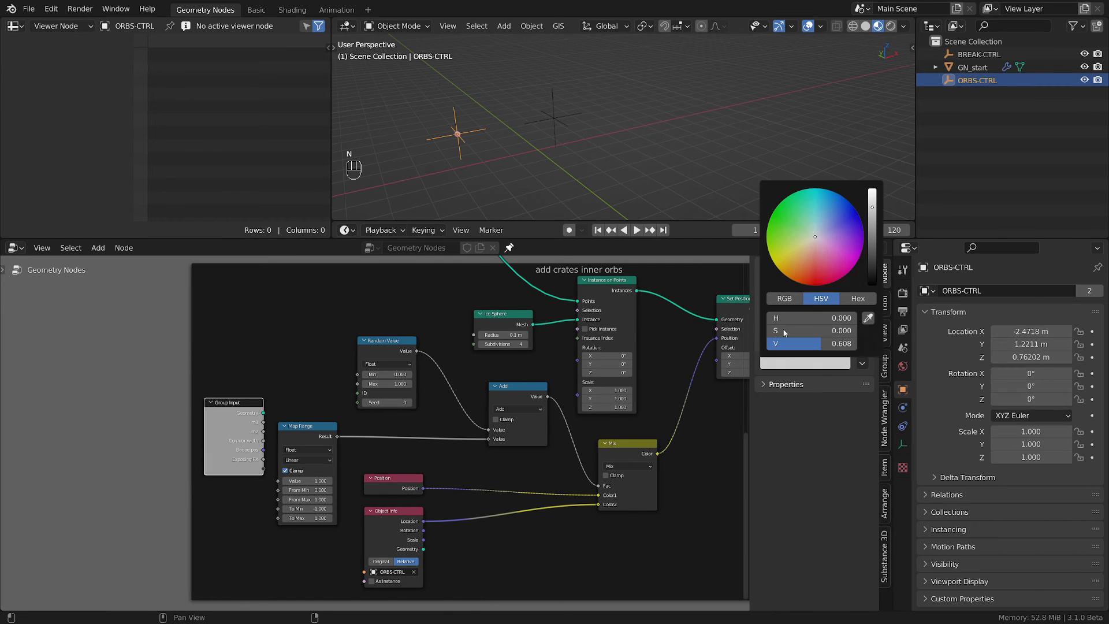
drag(816, 236, 773, 211)
- Expose the Map Range Value through a new Group Input socket and rename that input "Orbs move"
scroll(284, 497, up, 2)
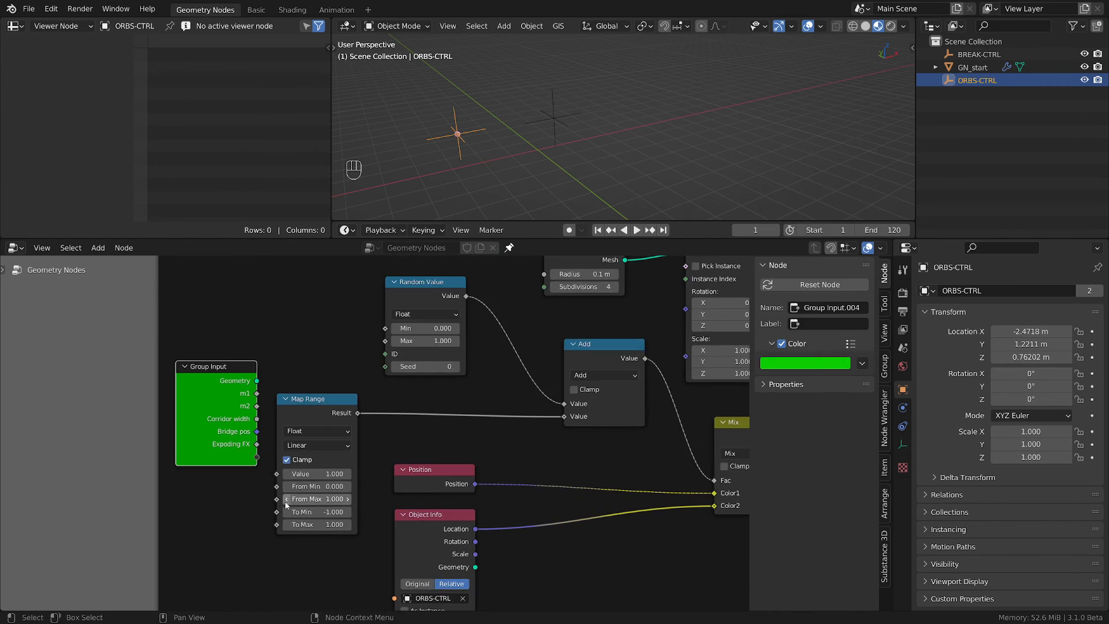
drag(230, 432, 277, 473)
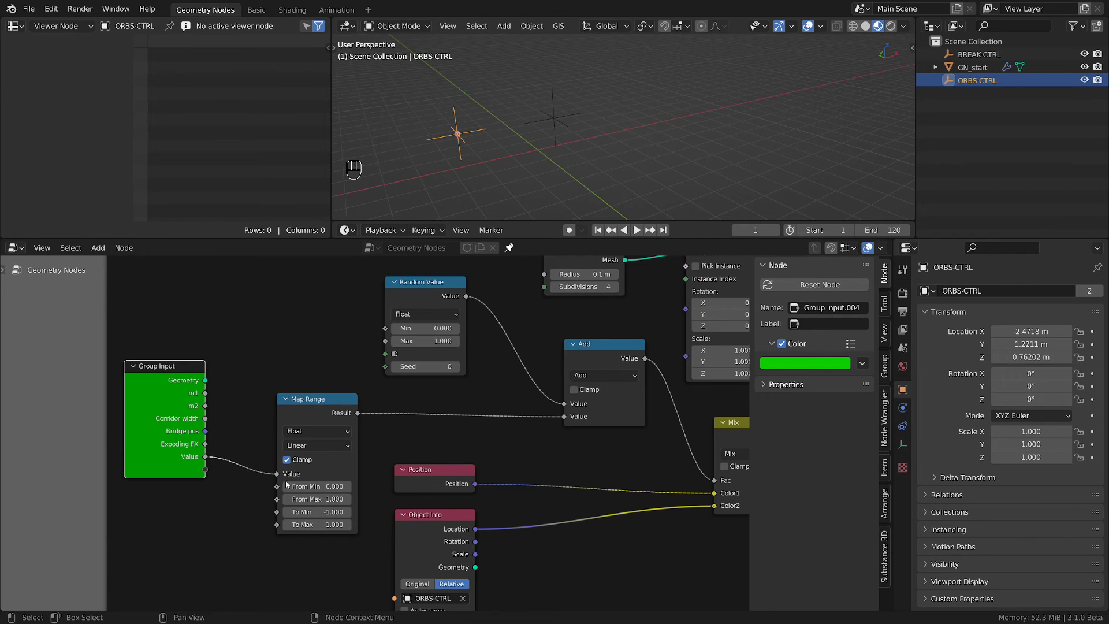
click(885, 367)
scroll(809, 323, down, 1)
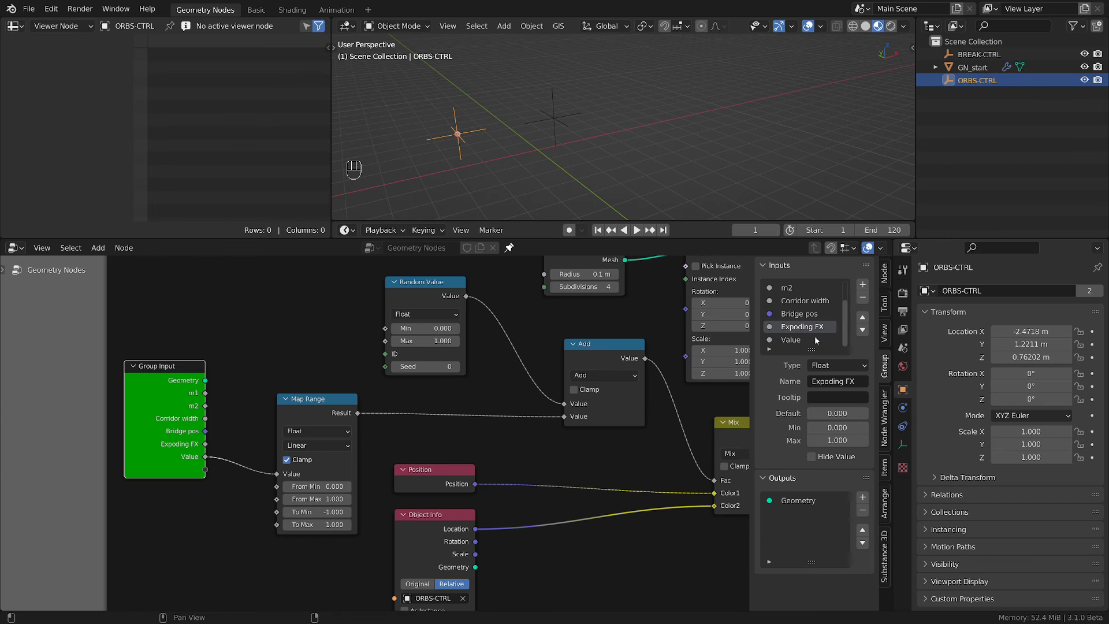
double_click(814, 341)
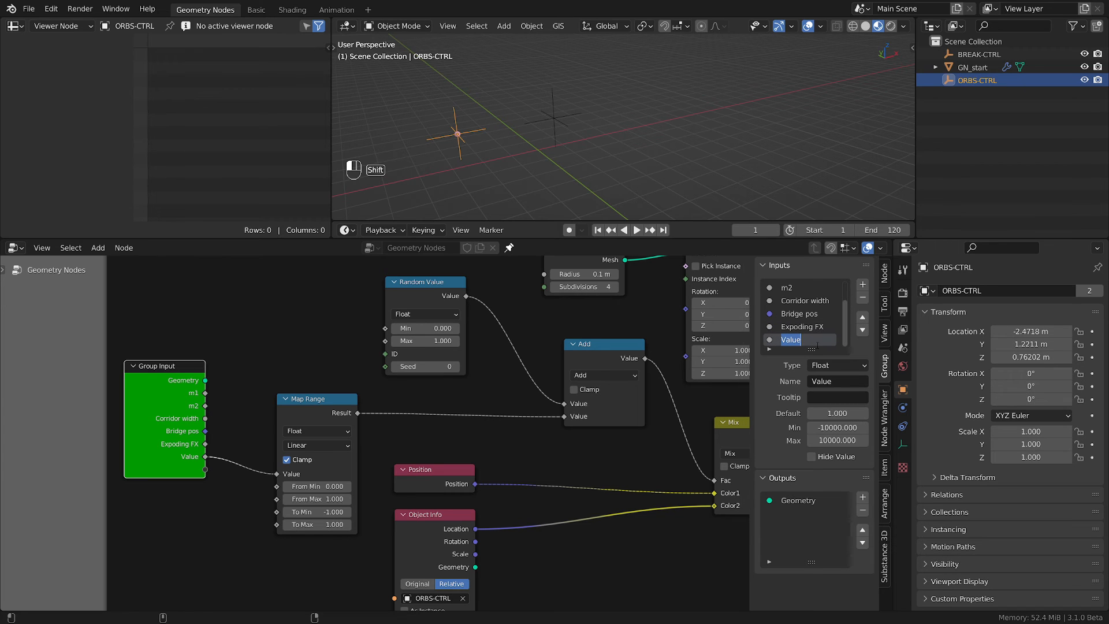
text(Orbs m)
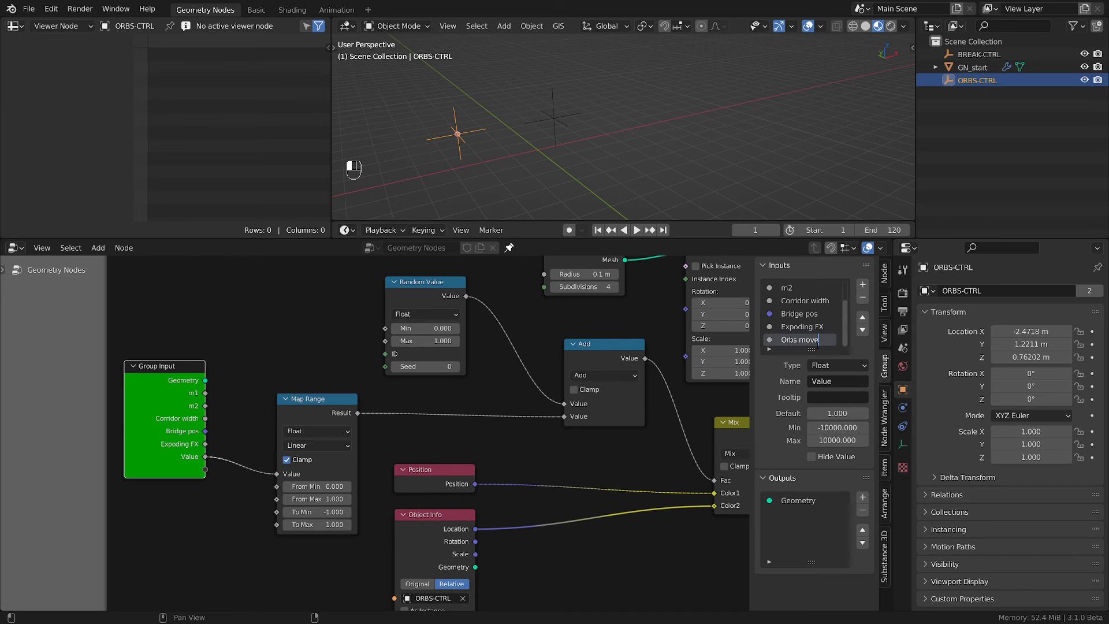
text(ove)
key(Return)
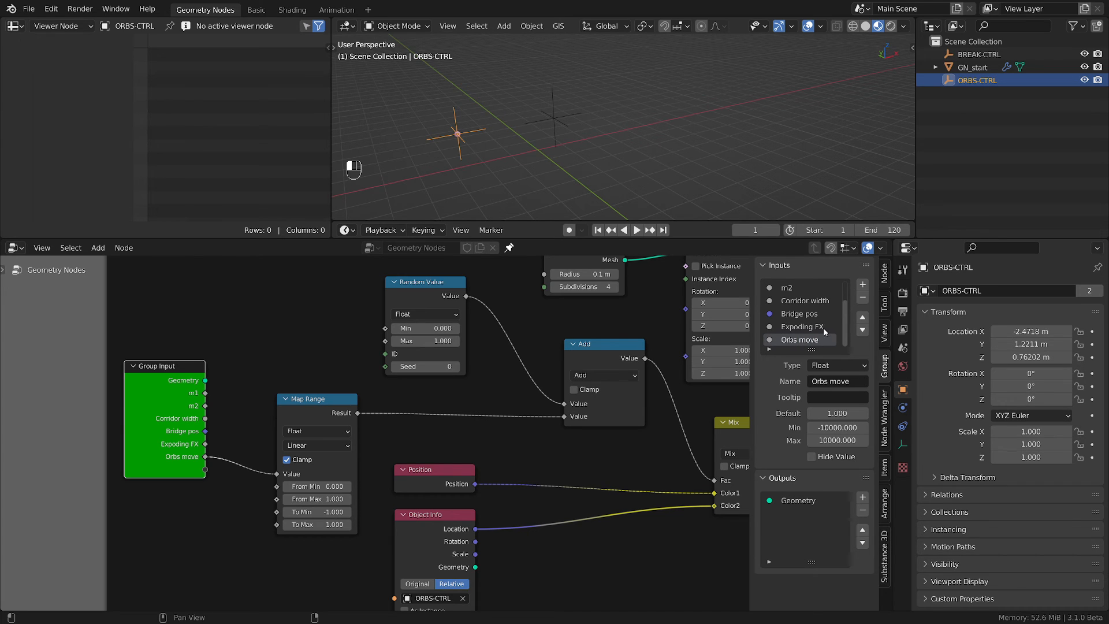
- Limit the Orbs move input to Min 0.000 and Max 1.000, with a Default of 0.000
click(836, 428)
text(0)
key(Return)
click(837, 441)
text(1)
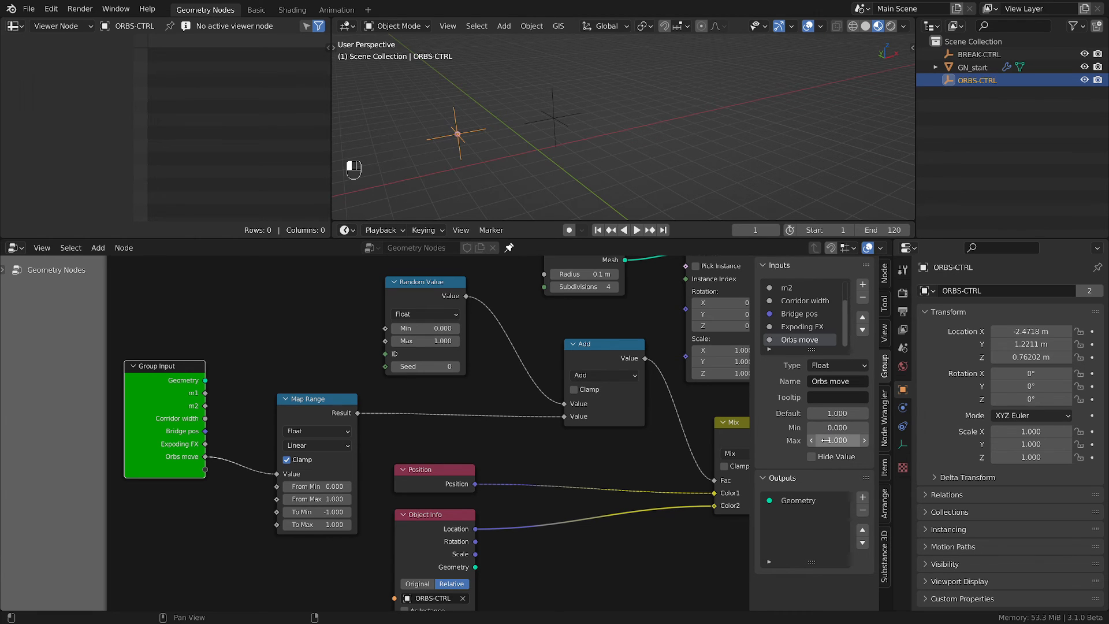
click(840, 412)
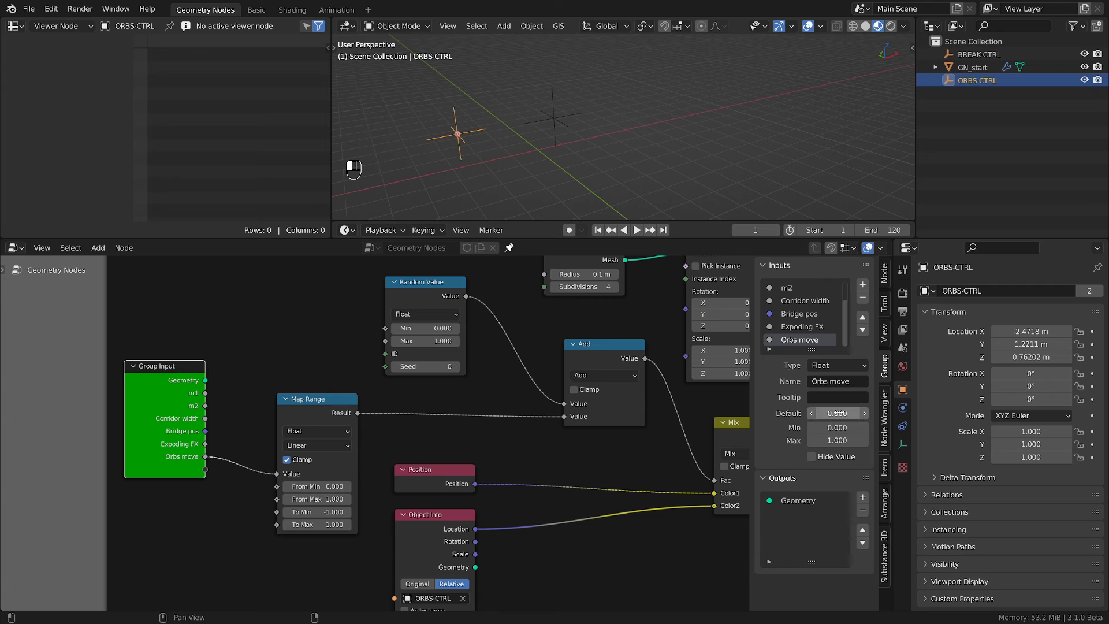
- Test the Orbs move modifier value on GN_start by sweeping it down to about 0 and back up to 1.000
click(973, 67)
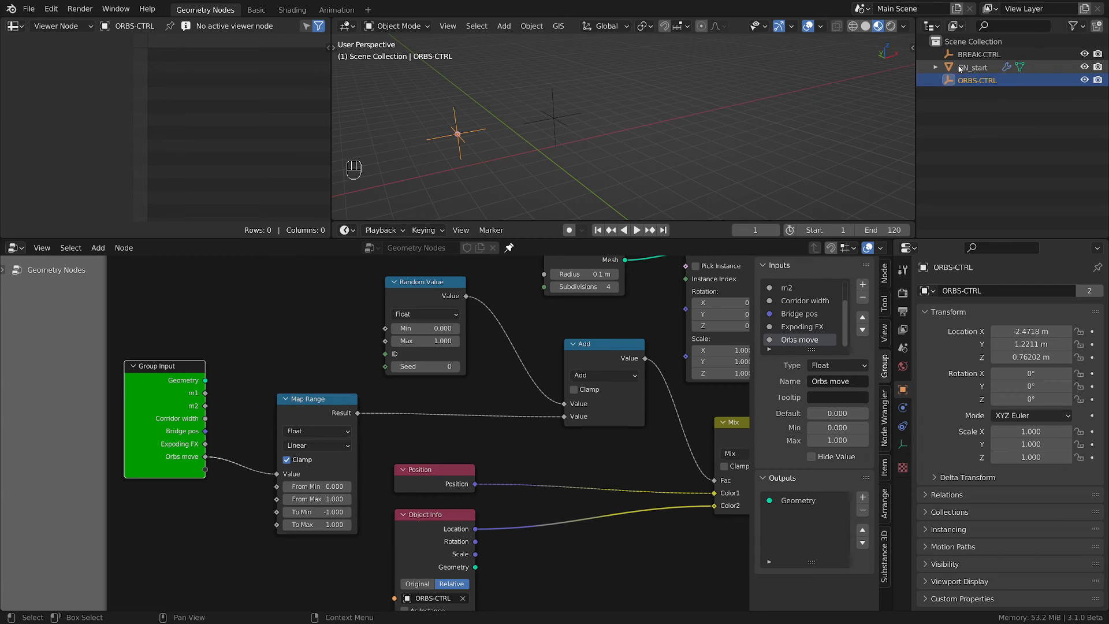
click(903, 408)
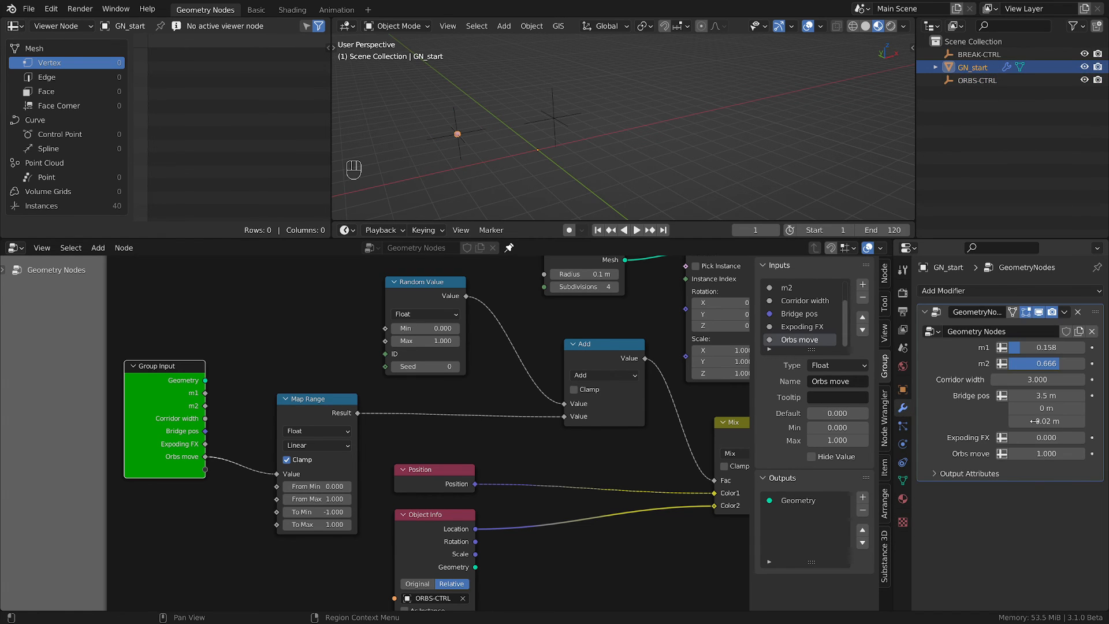
drag(1067, 458, 977, 458)
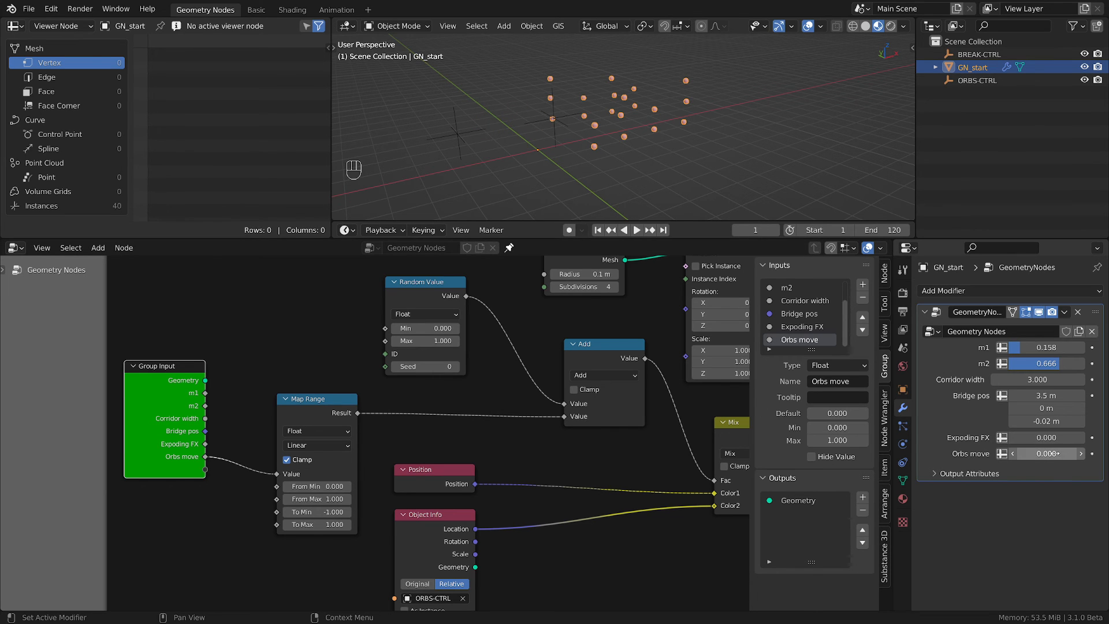
drag(1046, 453, 1088, 454)
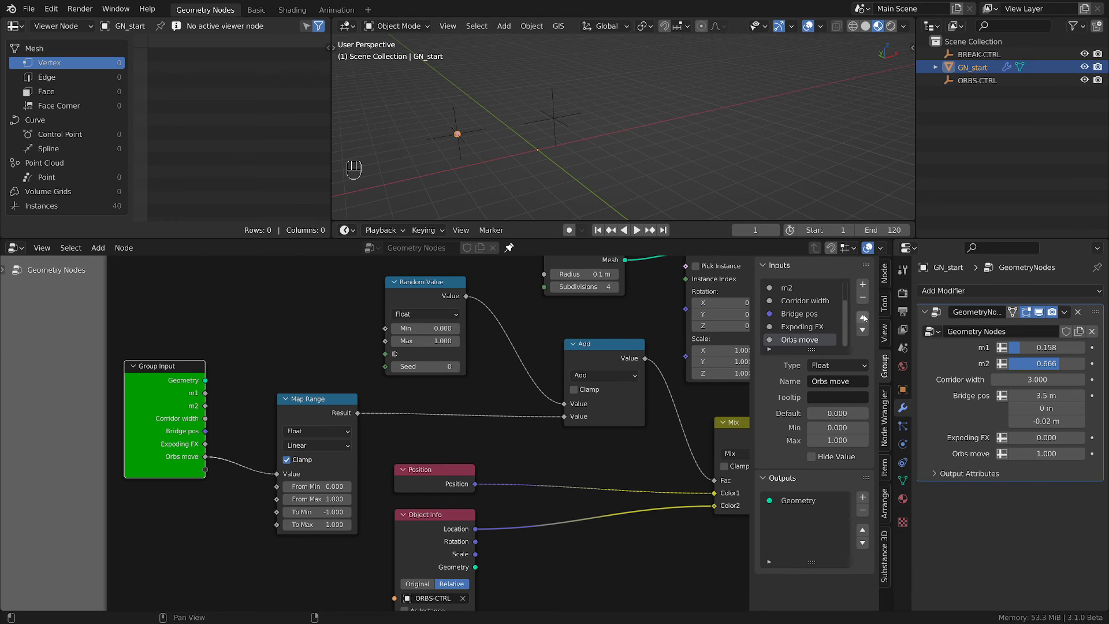
scroll(813, 341, up, 2)
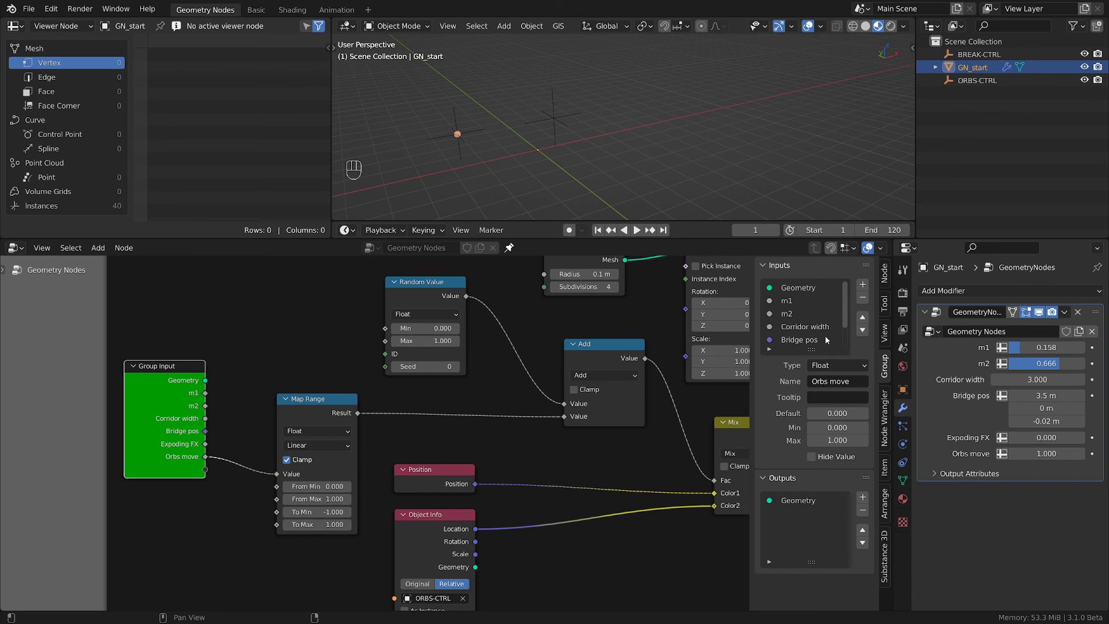
scroll(826, 340, down, 2)
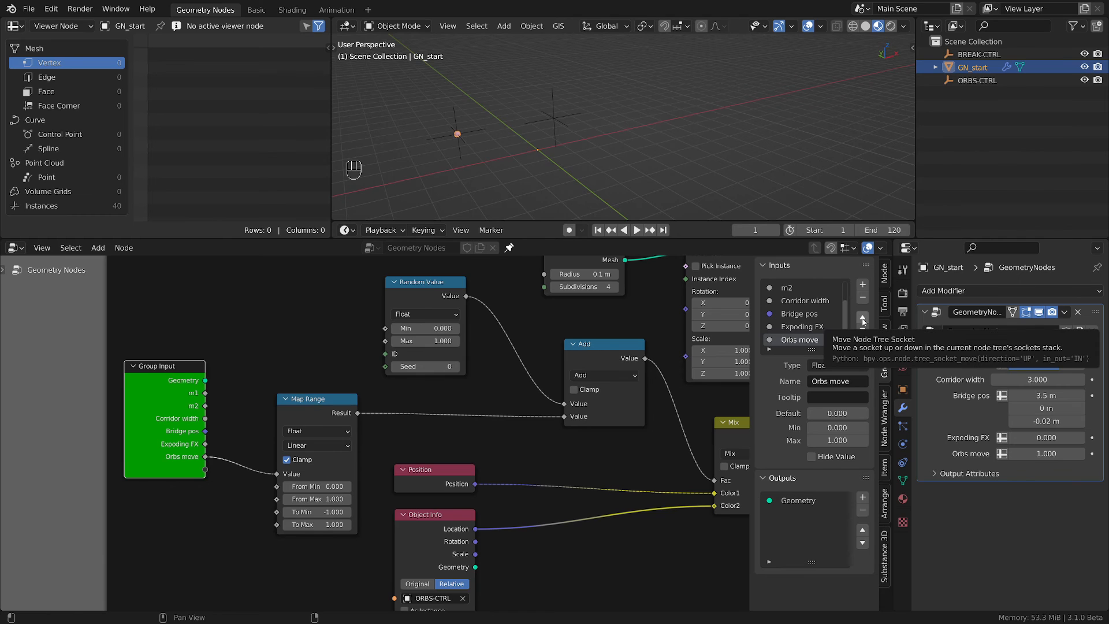
- Reorder the group inputs so that Orbs move sits directly below Geometry and above m1
click(862, 319)
click(863, 319)
click(863, 320)
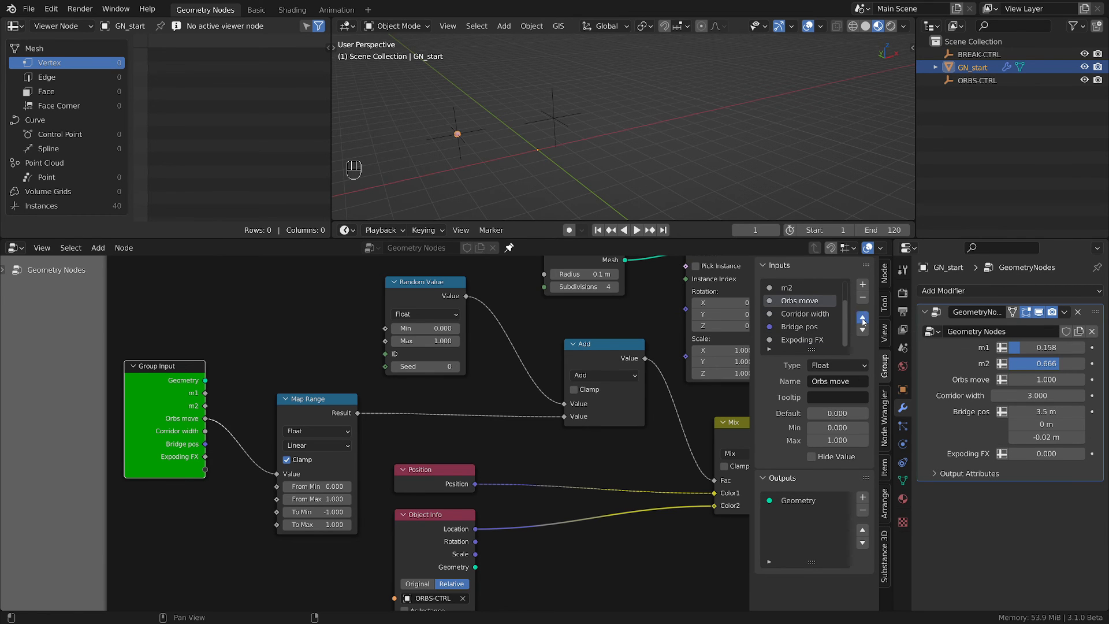
click(862, 319)
click(863, 320)
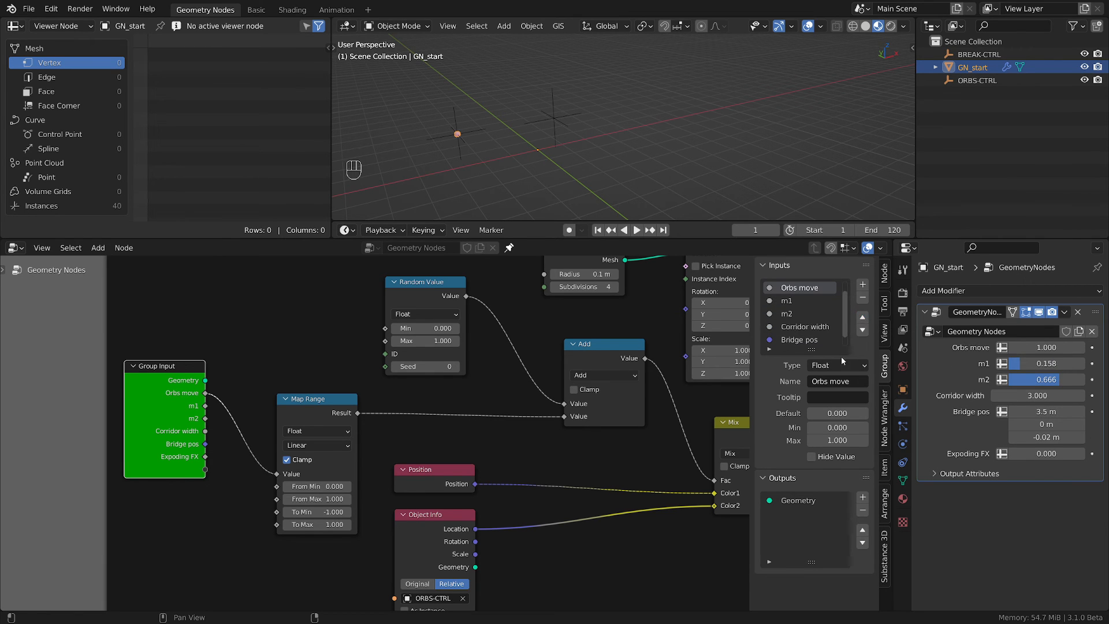
- Move the Expoding FX input up to the very start of the group's inputs, above Geometry
scroll(822, 327, down, 1)
click(821, 340)
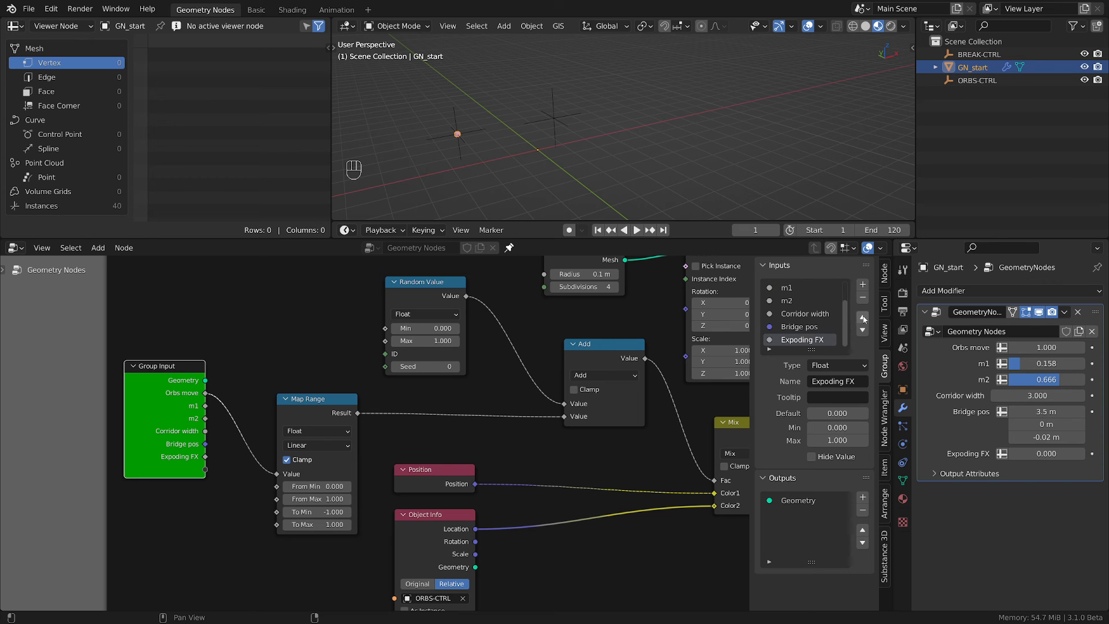
click(862, 317)
click(862, 318)
click(862, 318)
click(862, 317)
click(862, 318)
click(862, 317)
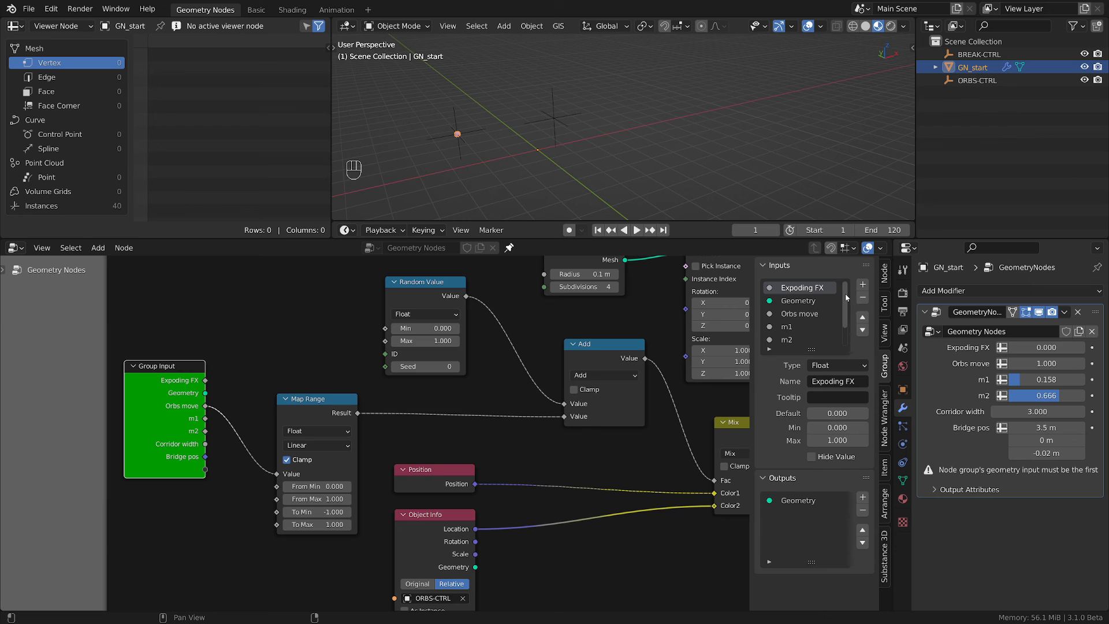
mouse_move(845, 294)
mouse_down()
mouse_move(853, 338)
mouse_move(847, 279)
mouse_up()
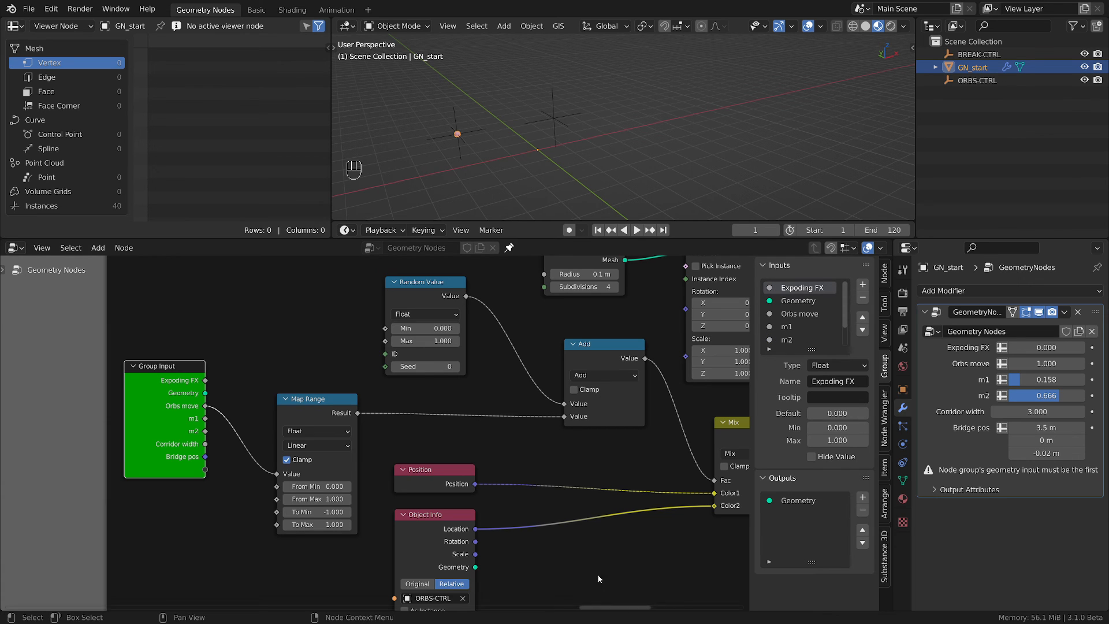
- Place the green Group Input node closer to the Map Range node and select the m2 input to view its tooltip
drag(173, 367, 207, 428)
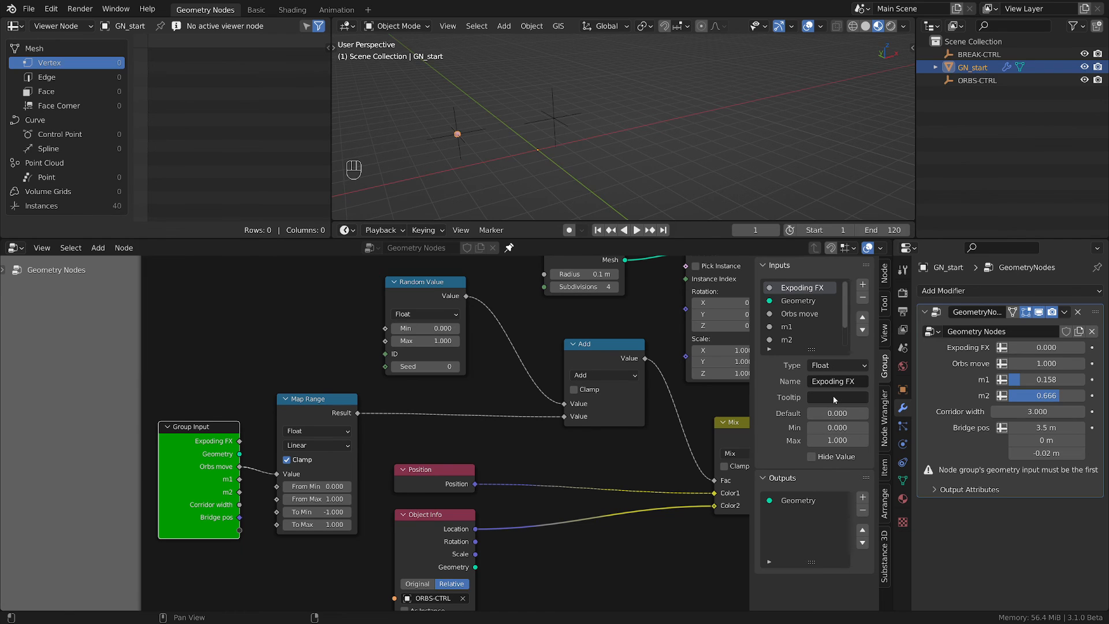
click(825, 328)
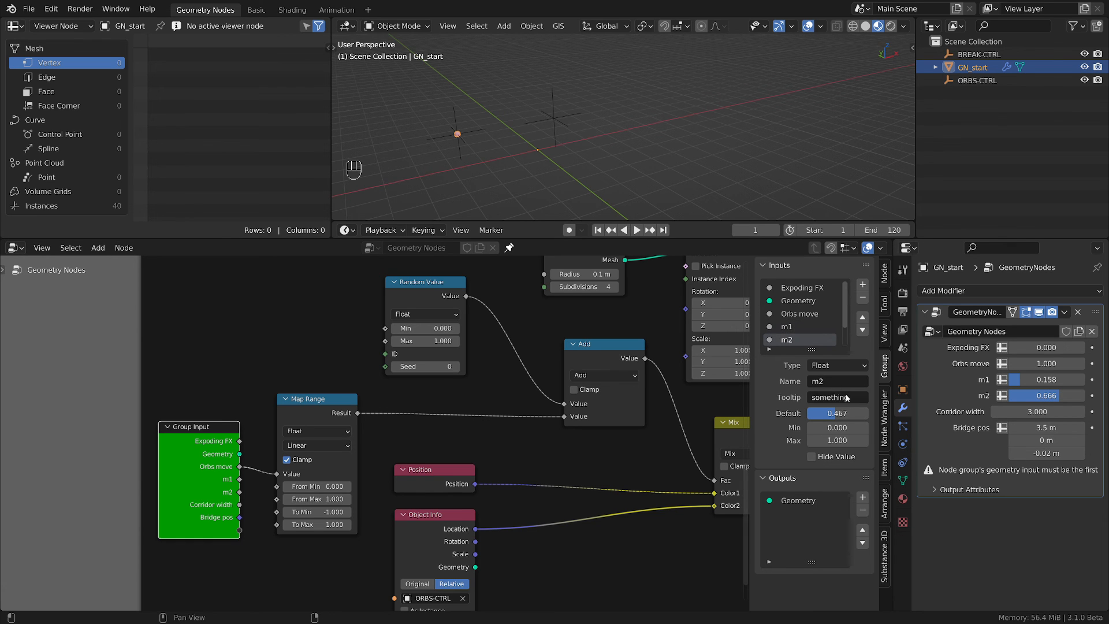
click(787, 340)
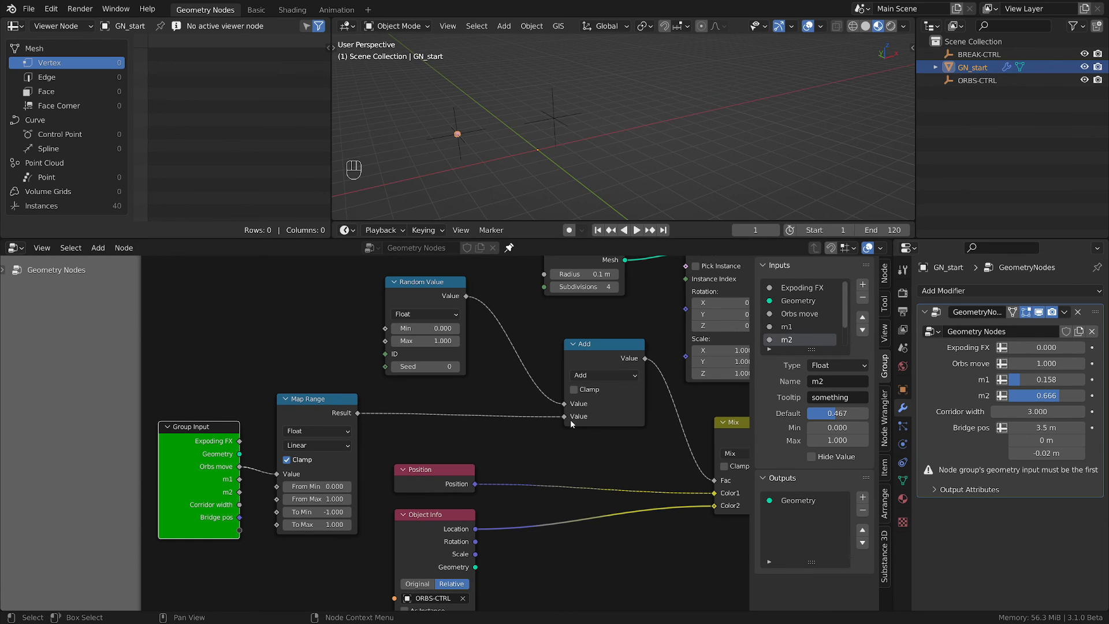
- Move the Position and Object Info nodes together next to the Mix node to compact the "add crates inner orbs" frame
scroll(517, 435, down, 2)
mouse_move(308, 442)
mouse_down()
mouse_move(310, 415)
mouse_move(306, 443)
mouse_up()
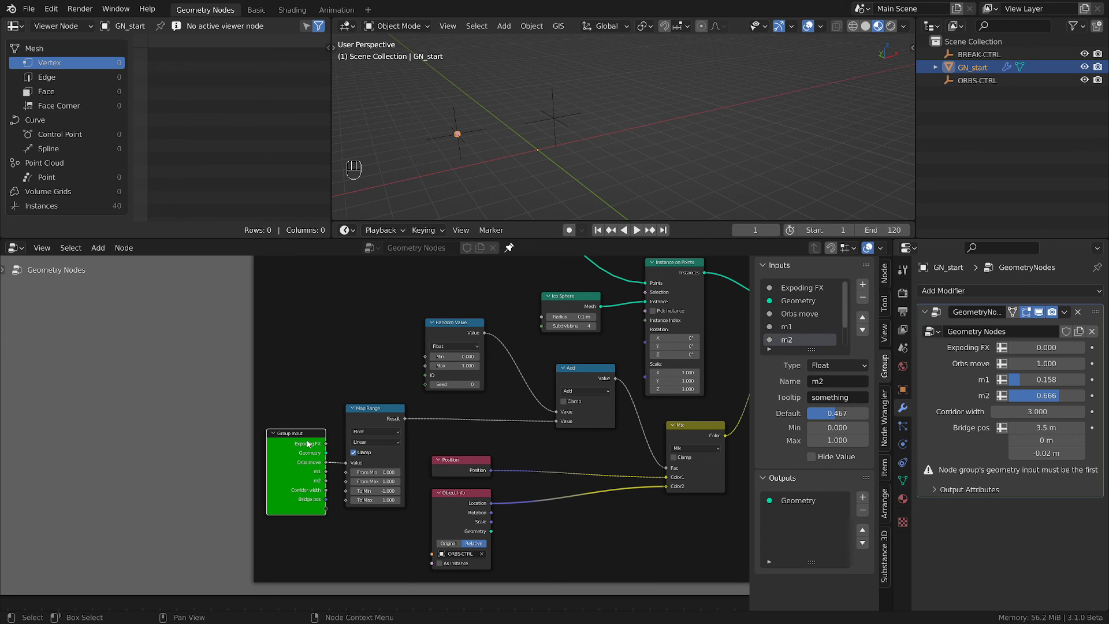
drag(322, 442, 307, 438)
scroll(578, 536, down, 1)
middle_drag(578, 536, 473, 500)
click(386, 466)
shift+click(378, 442)
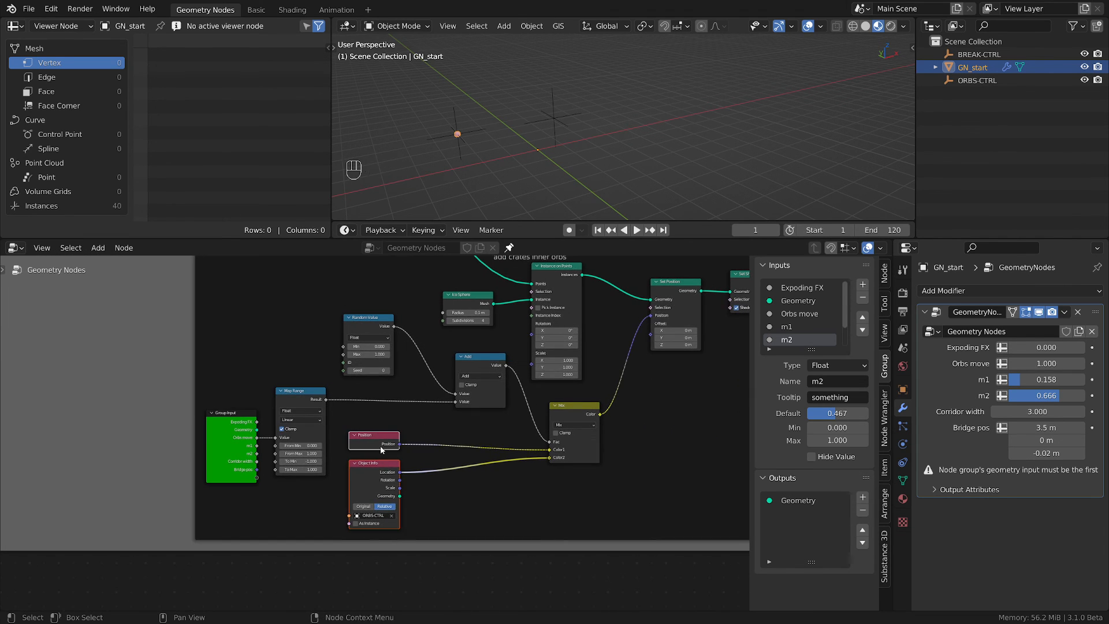
key(g)
click(505, 439)
scroll(514, 459, down, 1)
scroll(629, 469, down, 1)
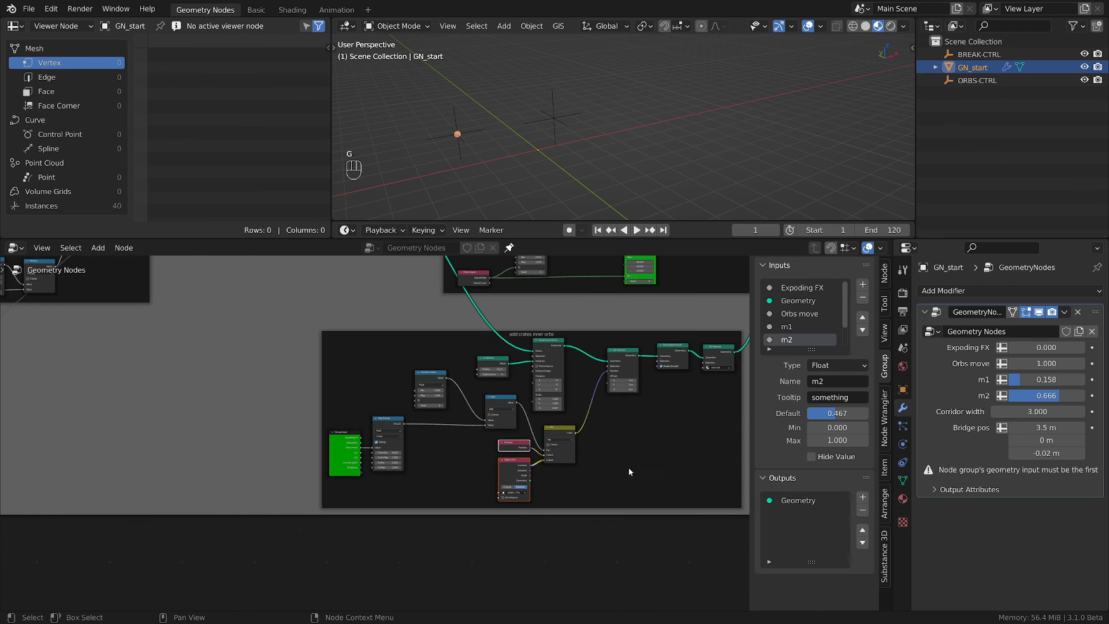
middle_drag(629, 469, 526, 524)
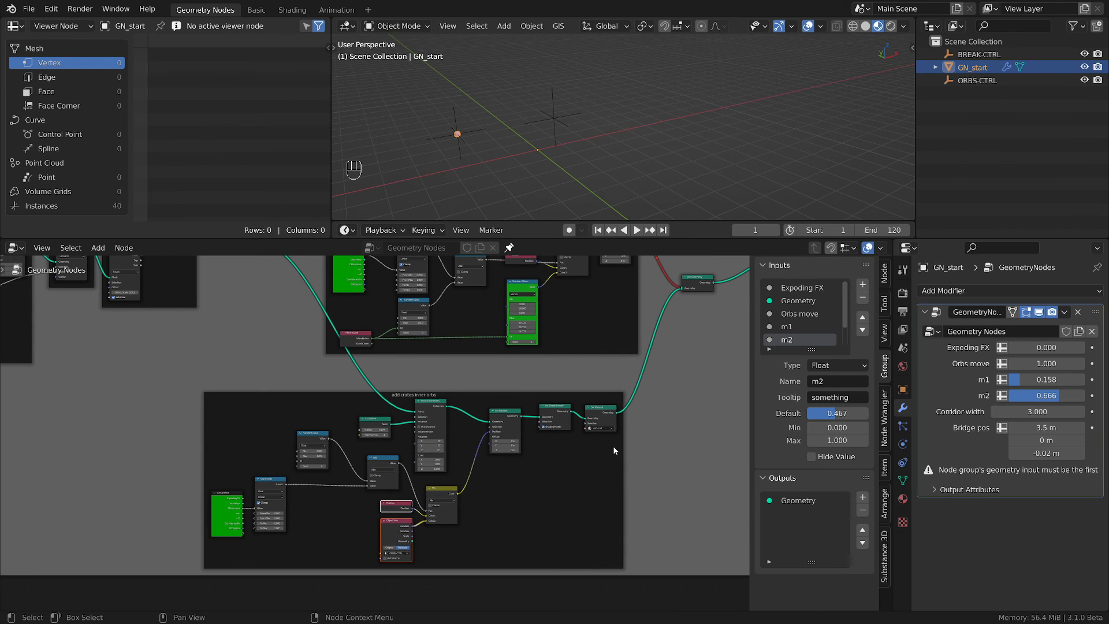